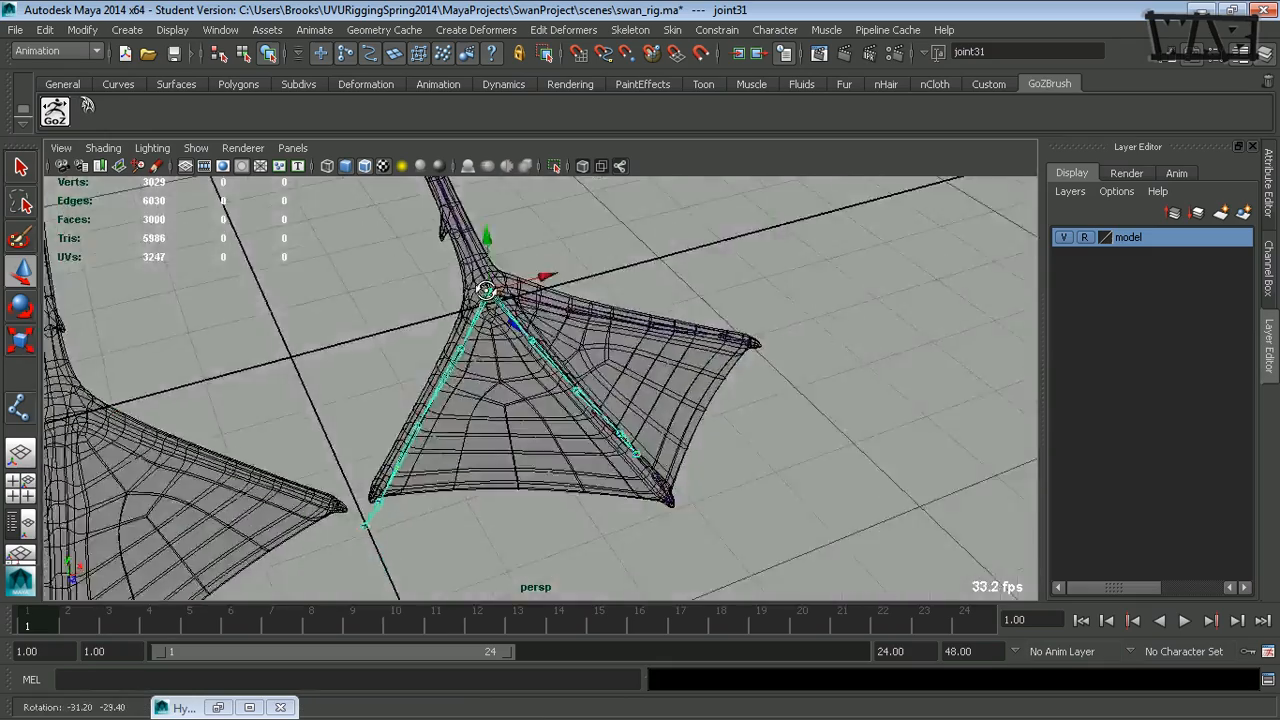
- Try to shift the duplicated toe joint chain slightly along X at the base of the foot
{"action": "right_click_drag", "start_coordinate": [491, 332], "coordinate": [747, 323], "text": "alt"}
{"action": "middle_click_drag", "start_coordinate": [667, 289], "coordinate": [750, 346], "text": "alt"}
{"action": "left_click_drag", "start_coordinate": [748, 346], "coordinate": [714, 294], "text": "alt"}
{"action": "key", "text": "w"}
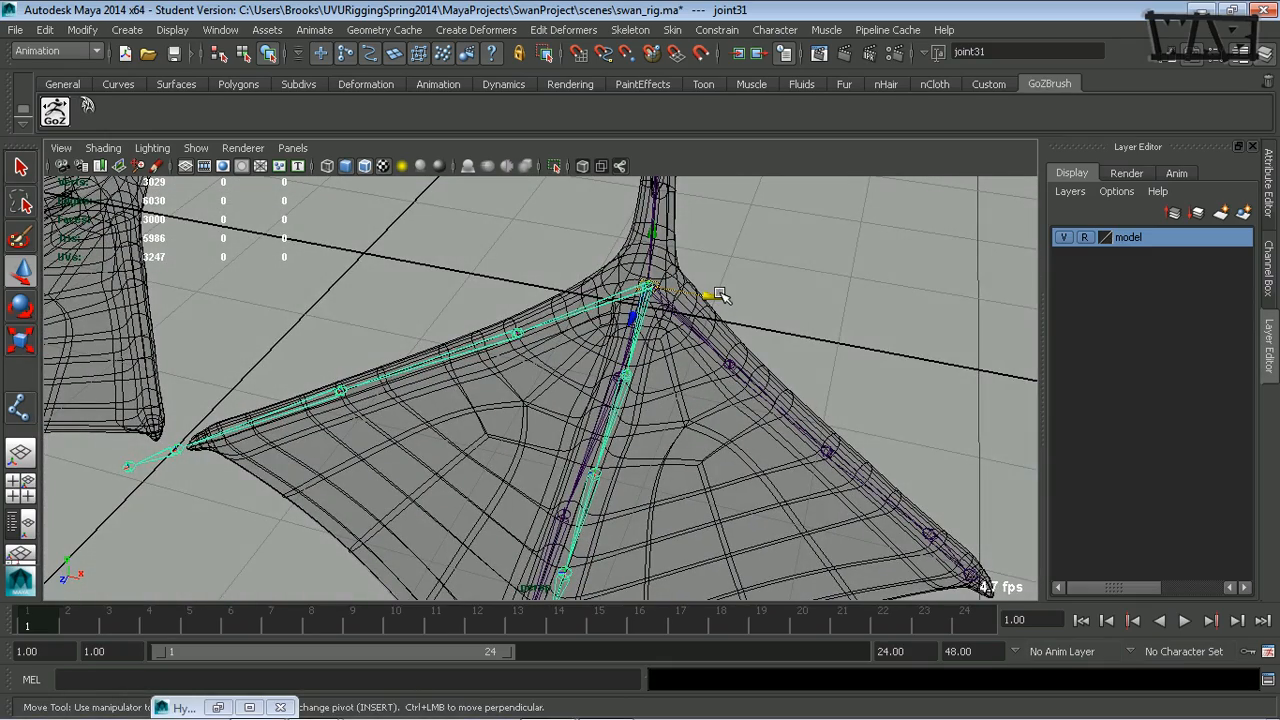
{"action": "key", "text": "space"}
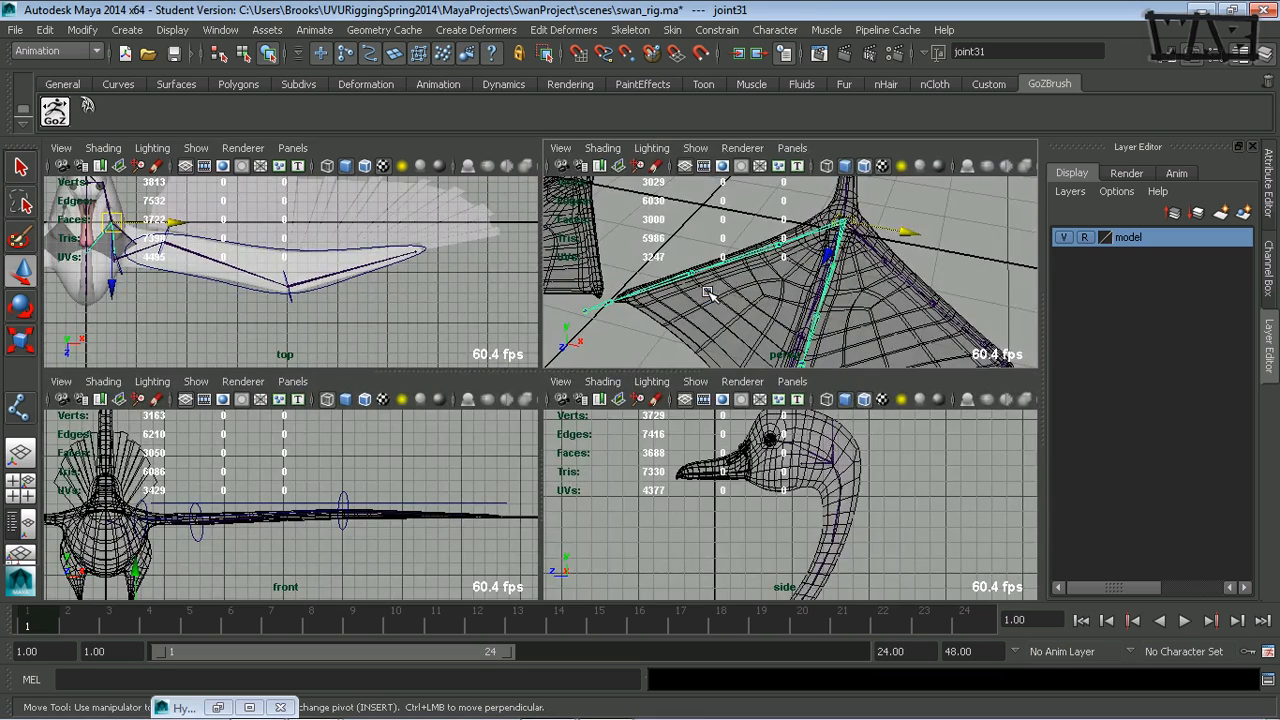
{"action": "key", "text": "space"}
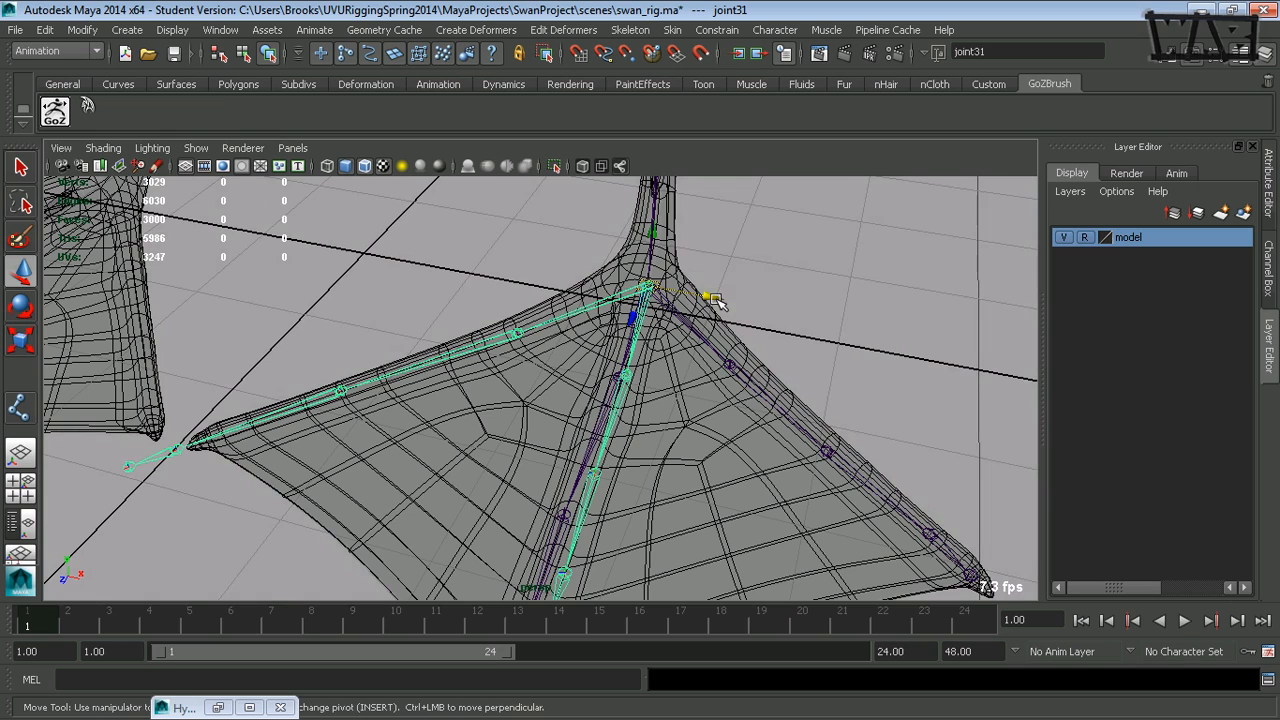
{"action": "left_click_drag", "start_coordinate": [715, 300], "coordinate": [706, 300]}
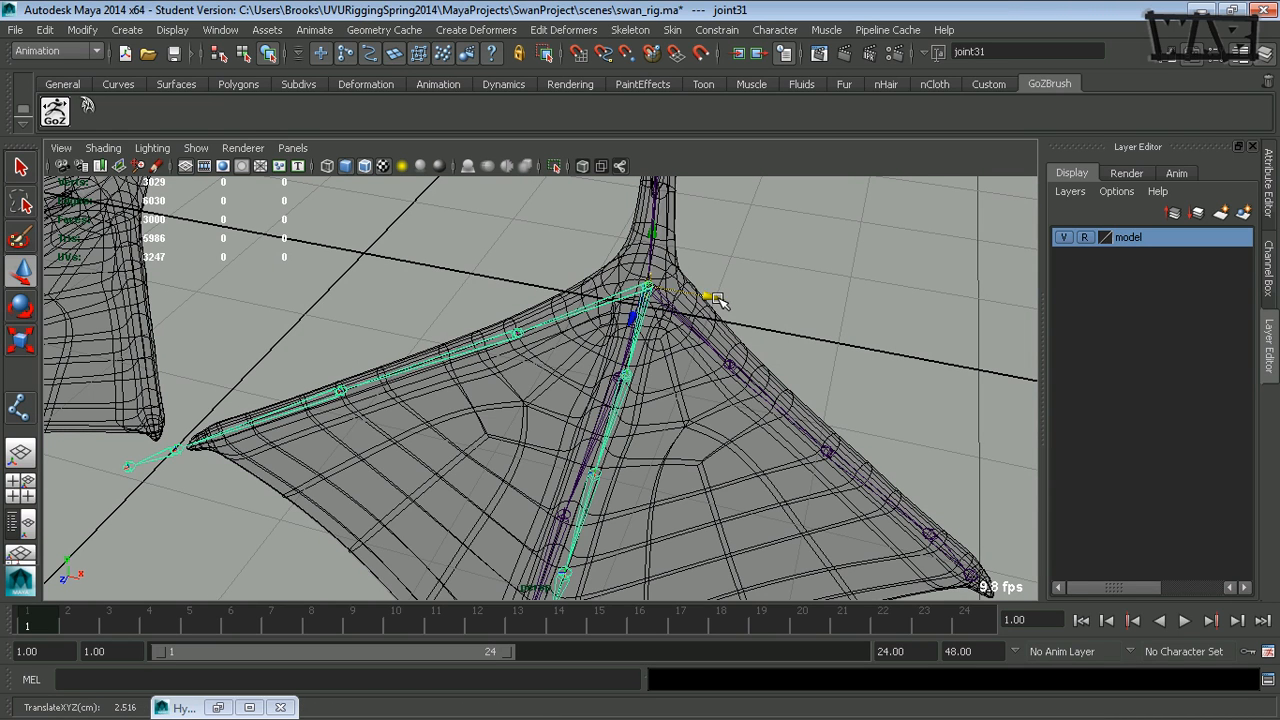
{"action": "left_click_drag", "start_coordinate": [706, 296], "coordinate": [722, 301]}
{"action": "key", "text": "alt+Tab"}
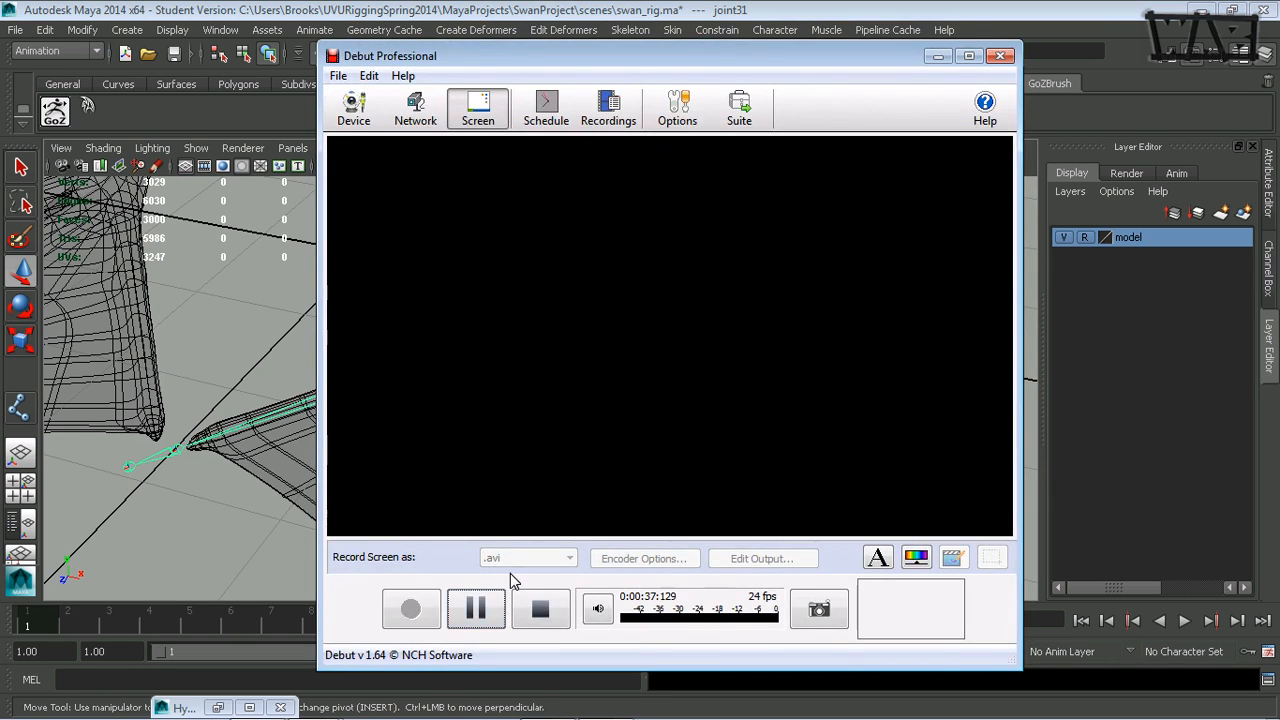
{"action": "key", "text": "alt+Tab"}
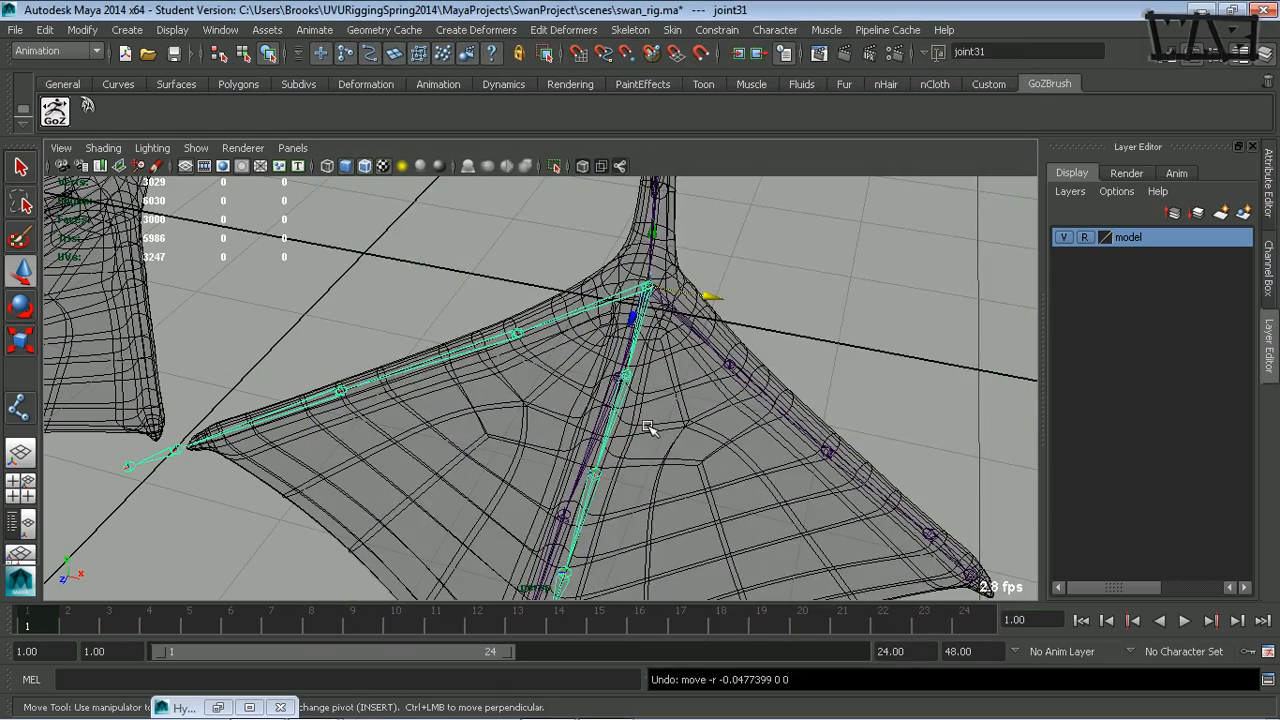
- Try to move the duplicated chain from the foot's base along X so it lies inside the inner toe
{"action": "left_click_drag", "start_coordinate": [622, 385], "coordinate": [655, 406], "text": "alt"}
{"action": "middle_click_drag", "start_coordinate": [655, 406], "coordinate": [648, 432], "text": "alt"}
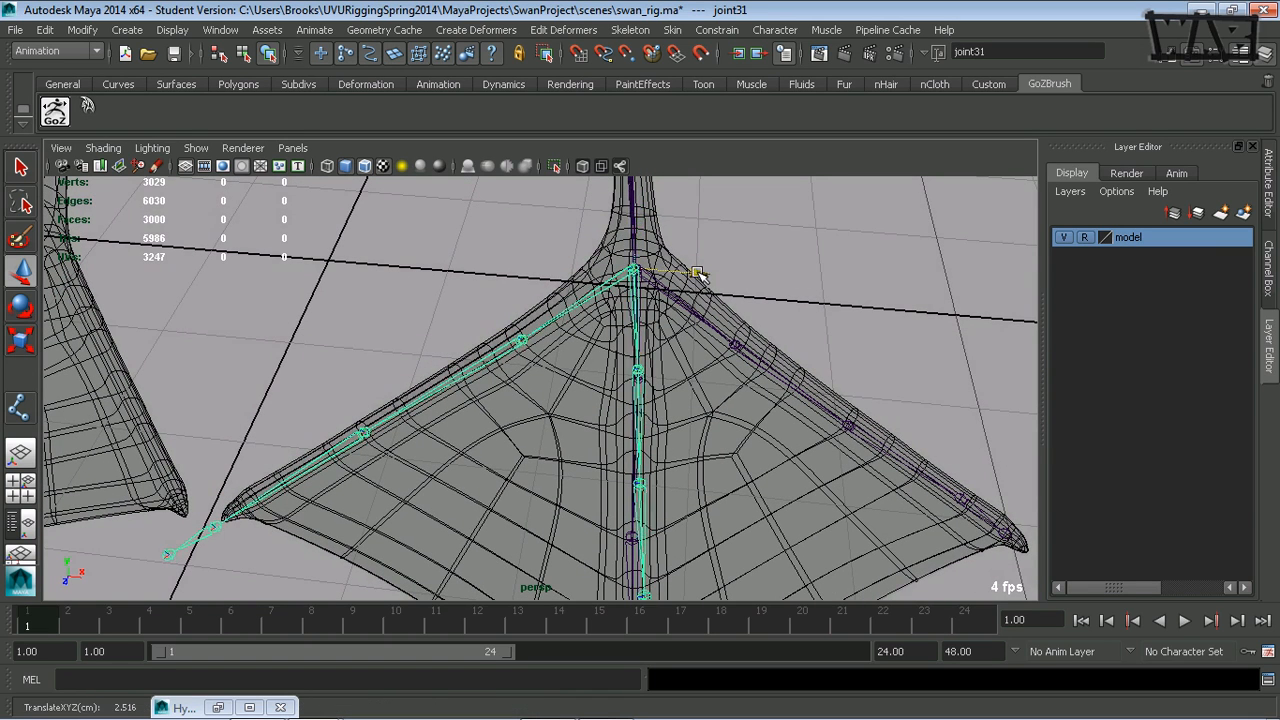
{"action": "left_click_drag", "start_coordinate": [686, 274], "coordinate": [566, 406], "text": "alt"}
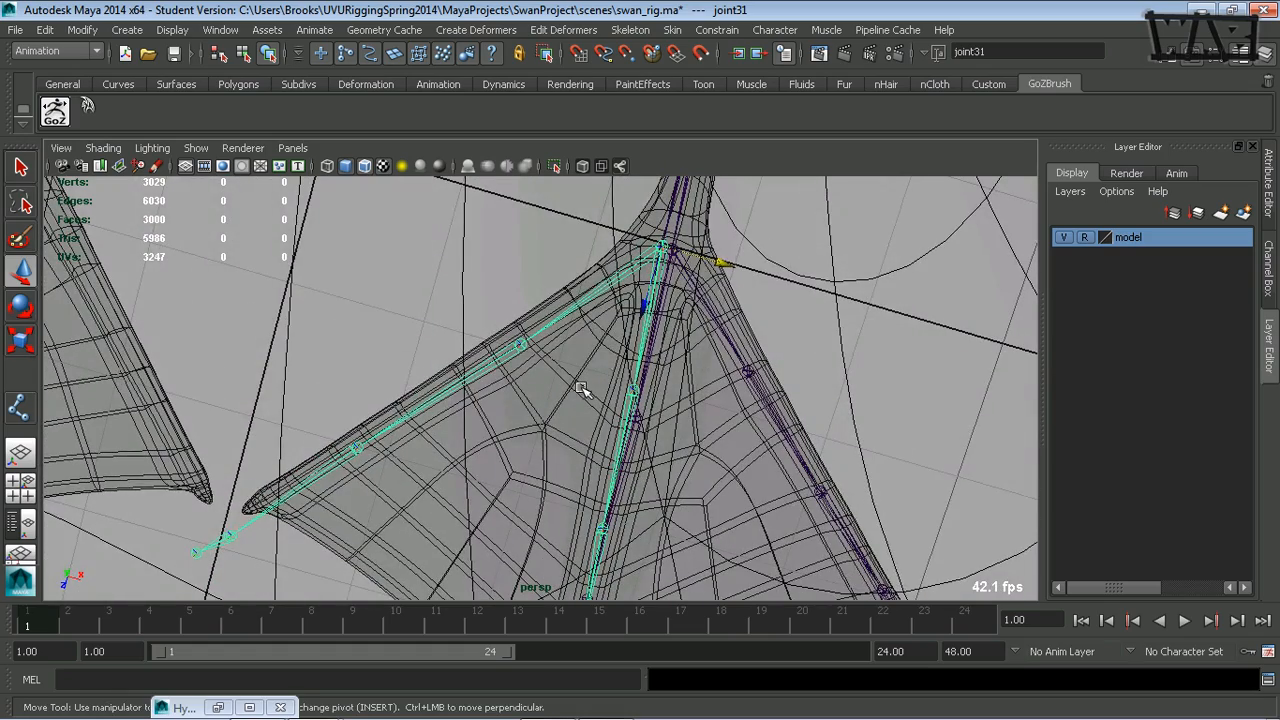
{"action": "left_click_drag", "start_coordinate": [724, 264], "coordinate": [706, 259]}
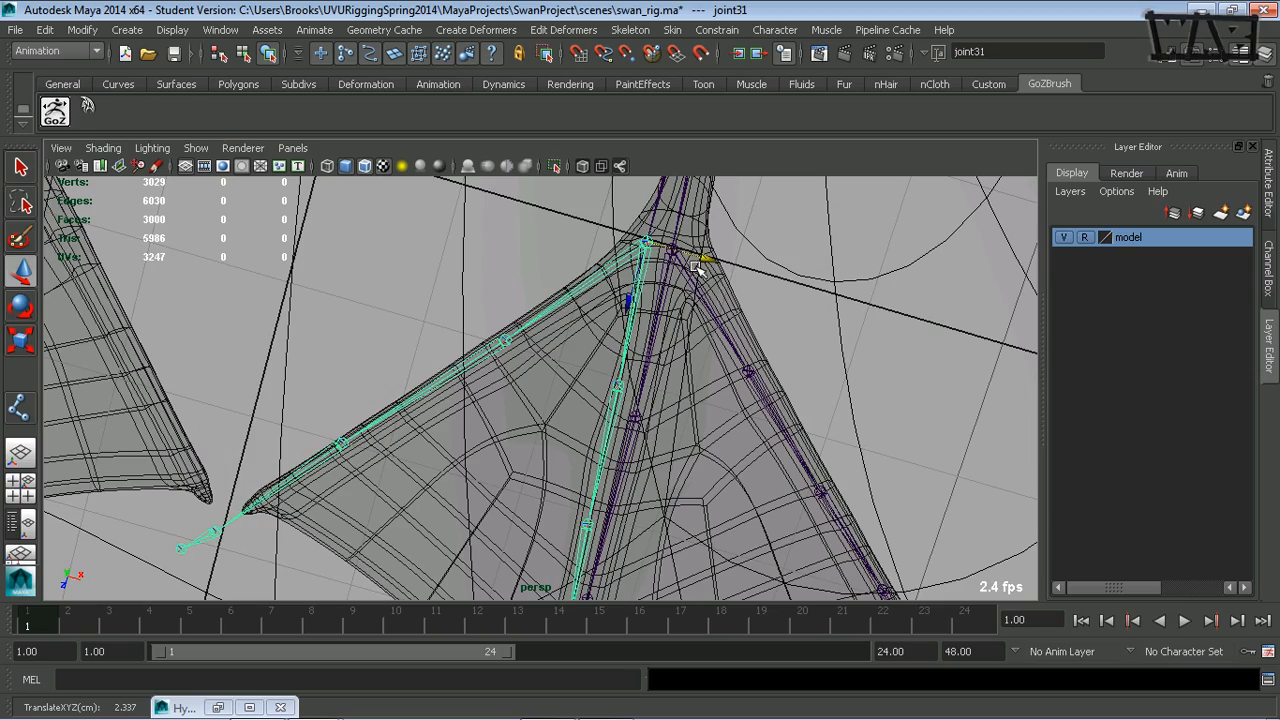
{"action": "middle_click_drag", "start_coordinate": [678, 309], "coordinate": [716, 311], "text": "alt"}
{"action": "left_click_drag", "start_coordinate": [681, 324], "coordinate": [688, 326], "text": "alt"}
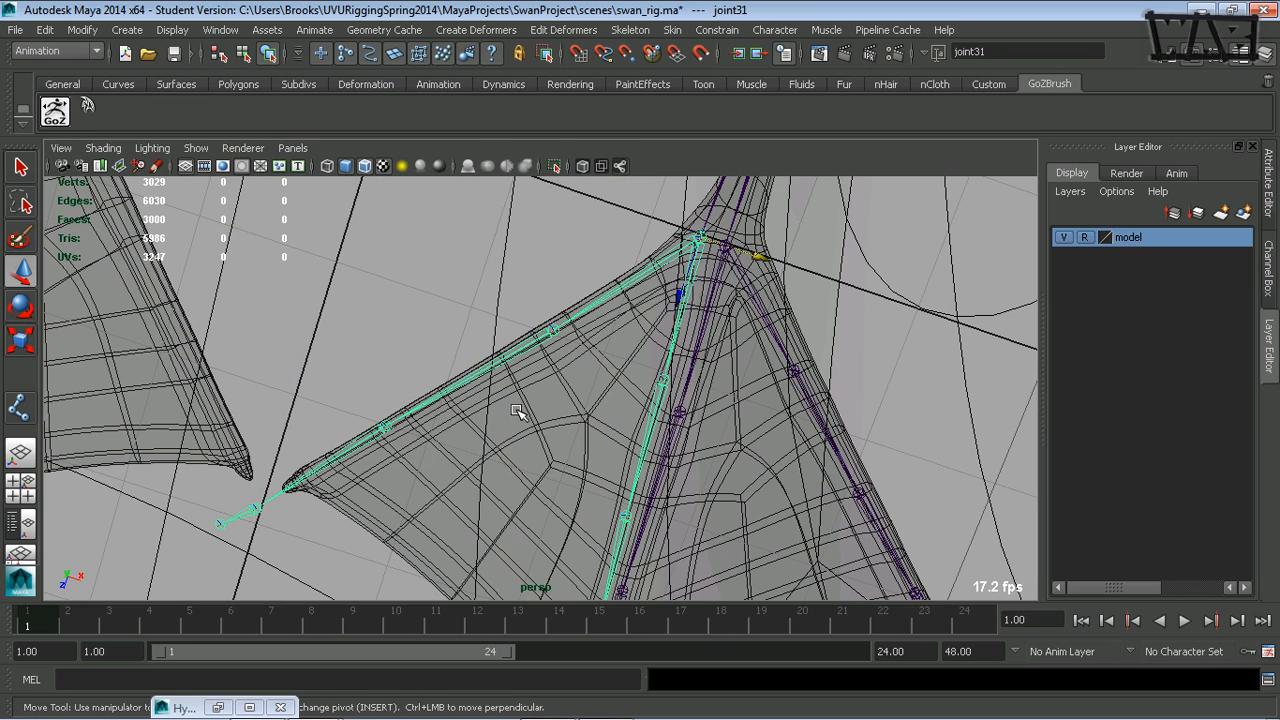
- Select the inner toe chain's second joint and set the Move tool's axis to Local
{"action": "left_click", "coordinate": [543, 341]}
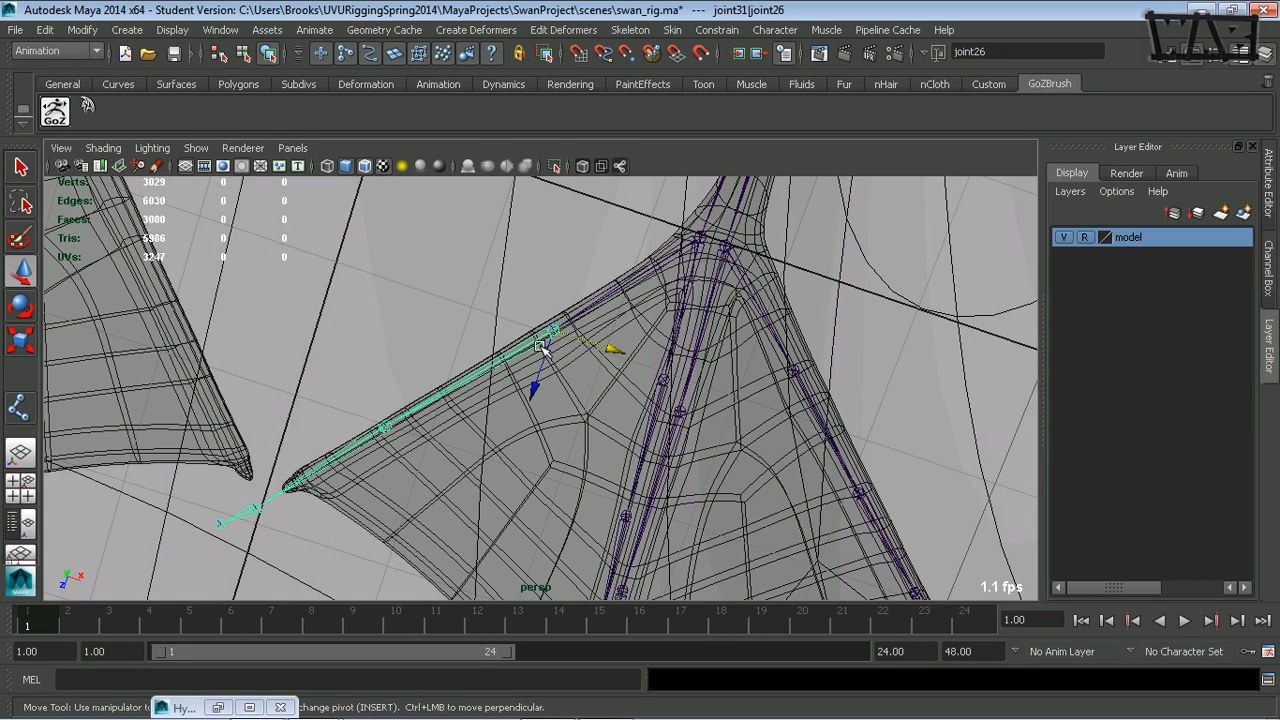
{"action": "double_click", "coordinate": [14, 272]}
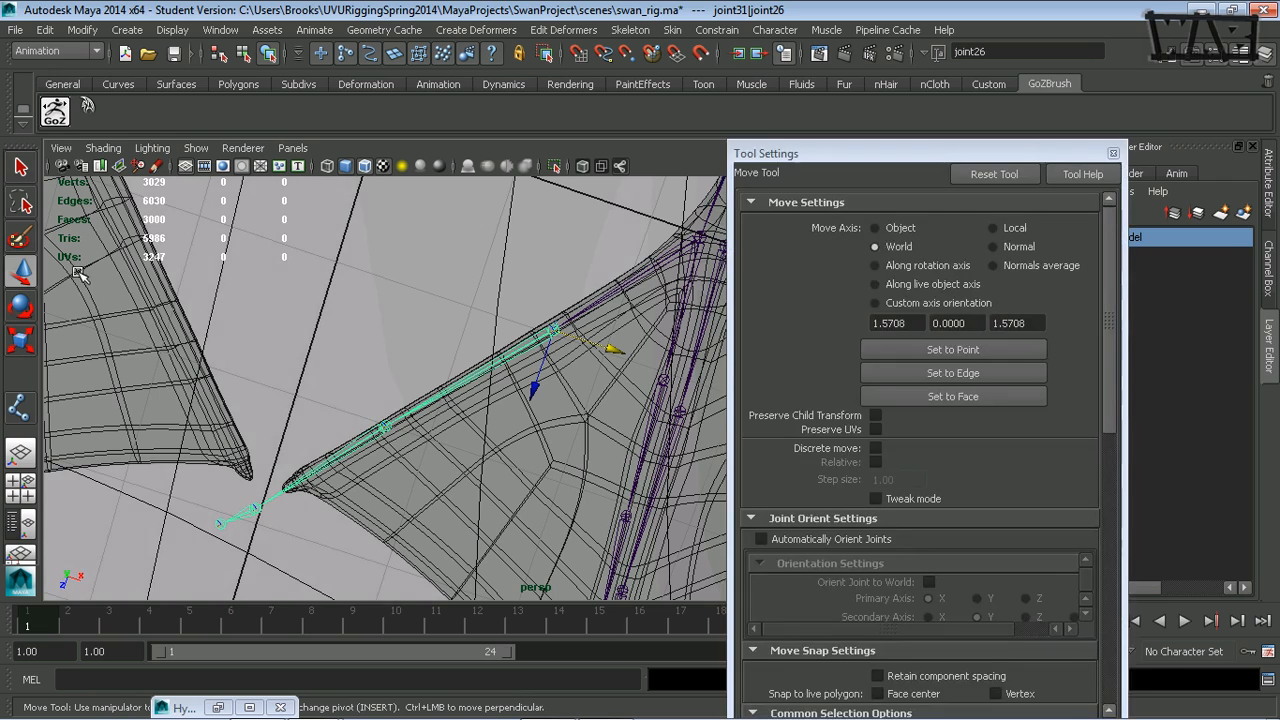
{"action": "left_click", "coordinate": [887, 229]}
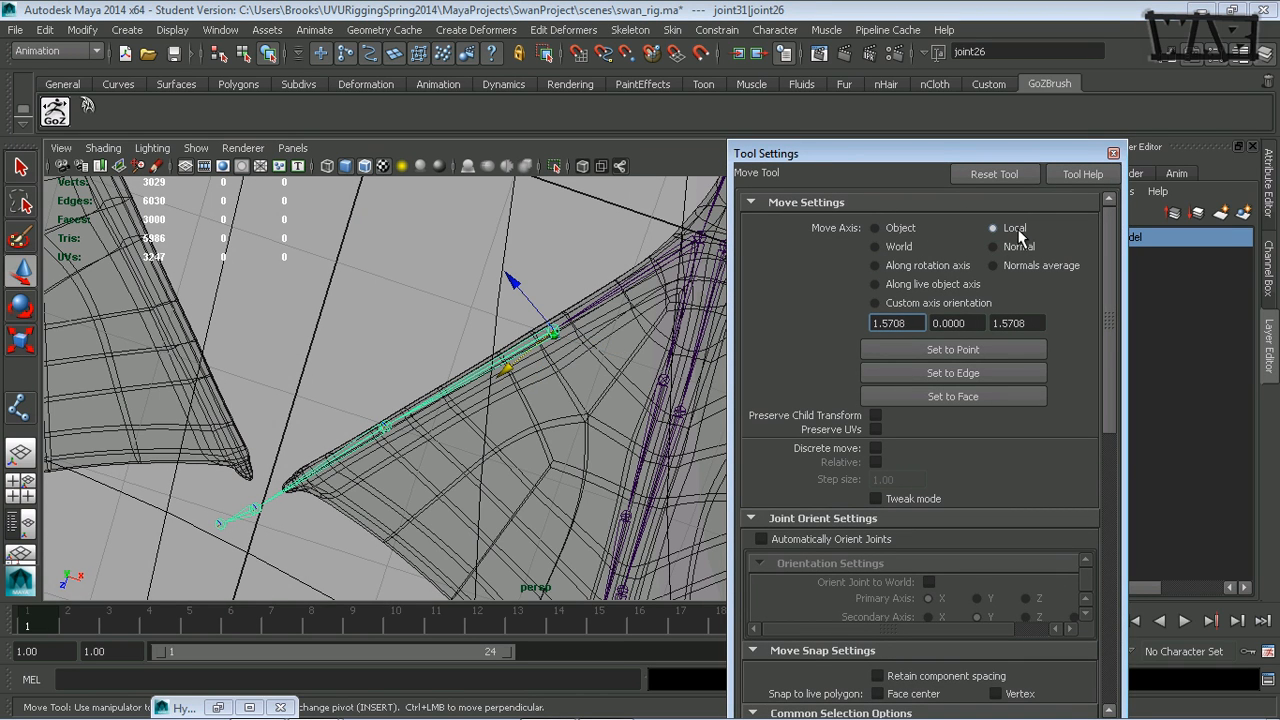
{"action": "left_click", "coordinate": [1113, 156]}
- Undo the duplicated side-toe chains and joint moves until only the unadjusted middle toe chain remains
{"action": "left_click_drag", "start_coordinate": [790, 338], "coordinate": [571, 391], "text": "alt"}
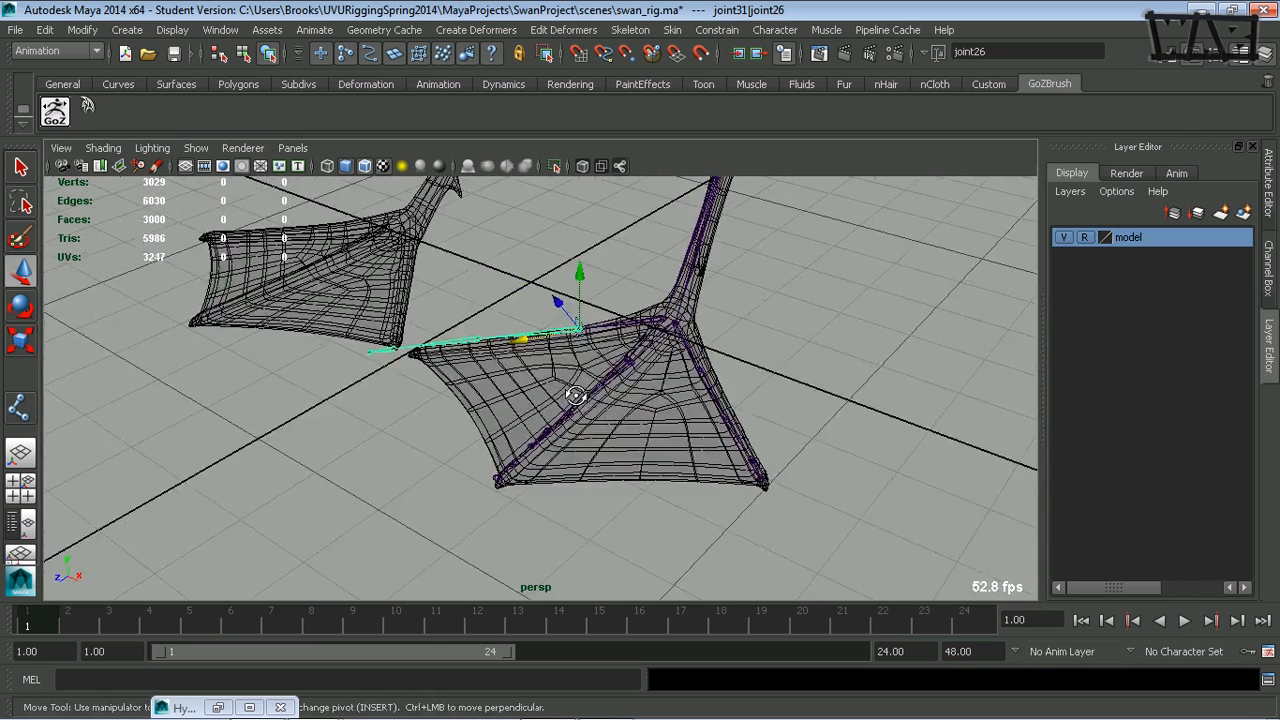
{"action": "key", "text": "ctrl+z"}
{"action": "key", "text": "ctrl+z"}
{"action": "key", "text": "ctrl+z"}
{"action": "key", "text": "ctrl+z"}
{"action": "key", "text": "ctrl+z"}
{"action": "key", "text": "ctrl+z"}
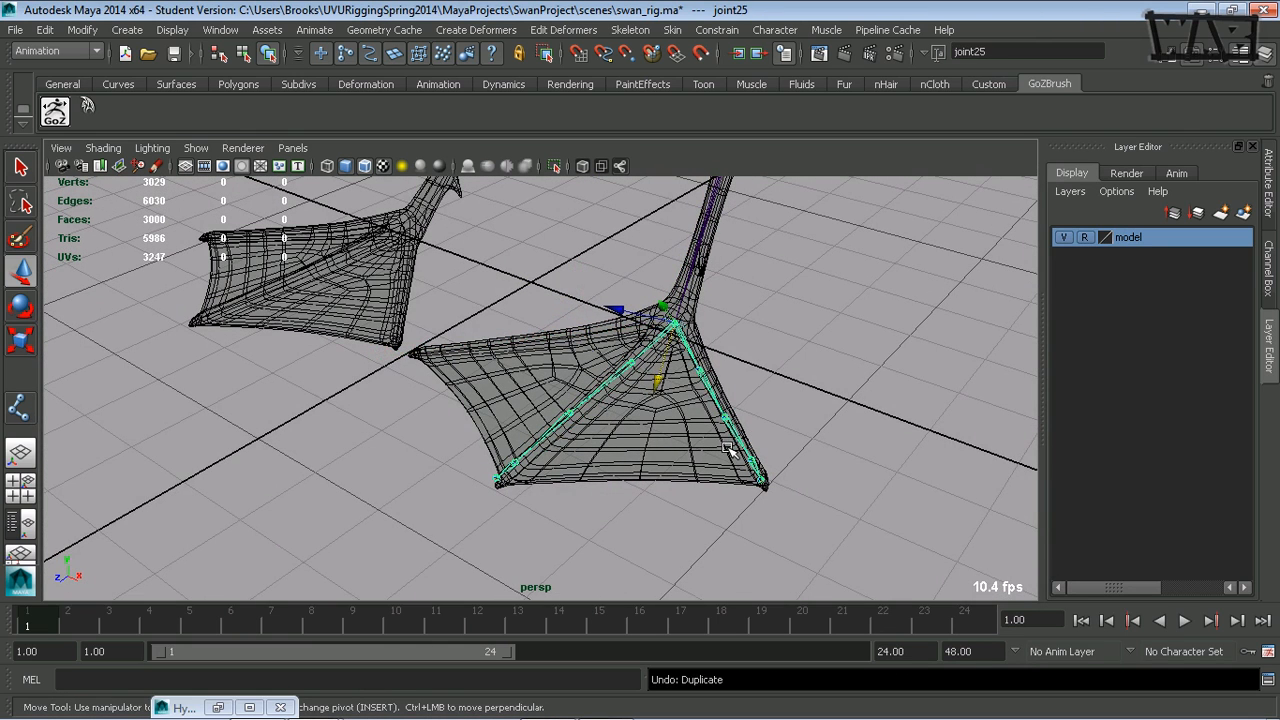
{"action": "key", "text": "ctrl+z"}
{"action": "key", "text": "ctrl+z"}
{"action": "key", "text": "ctrl+z"}
{"action": "key", "text": "ctrl+z"}
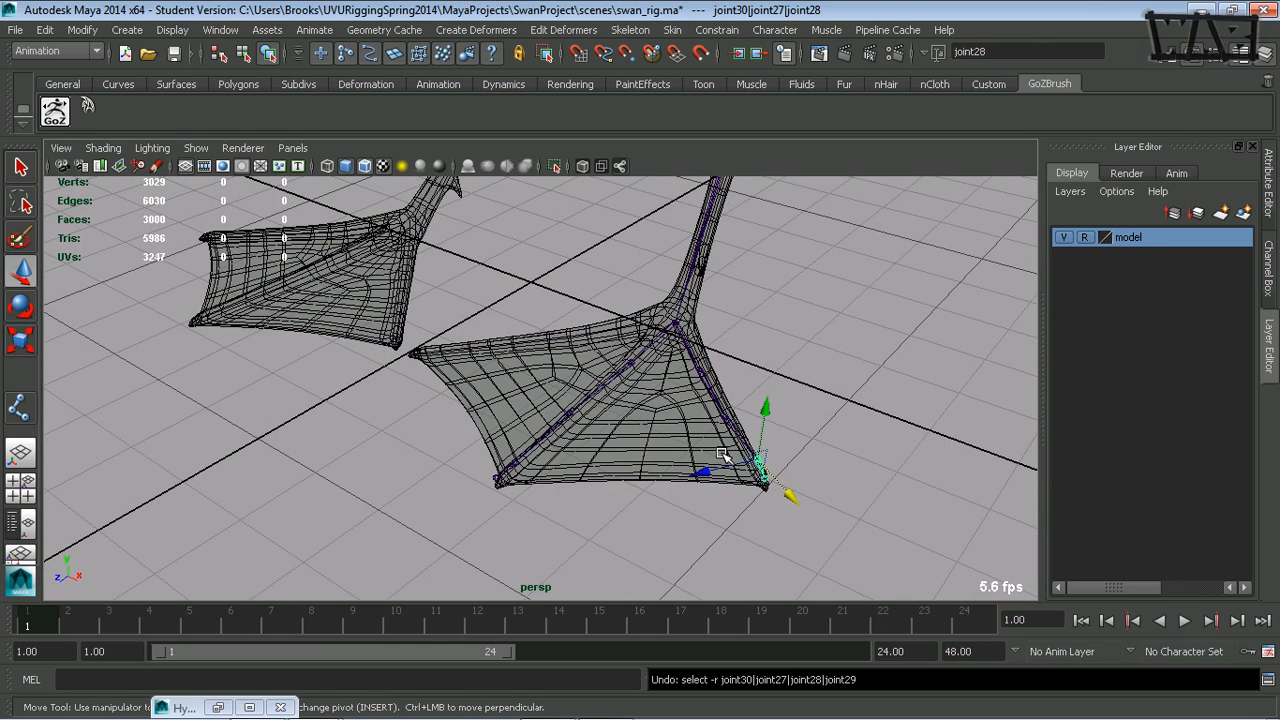
{"action": "key", "text": "ctrl+z"}
{"action": "key", "text": "ctrl+z"}
{"action": "key", "text": "ctrl+z"}
{"action": "key", "text": "ctrl+z"}
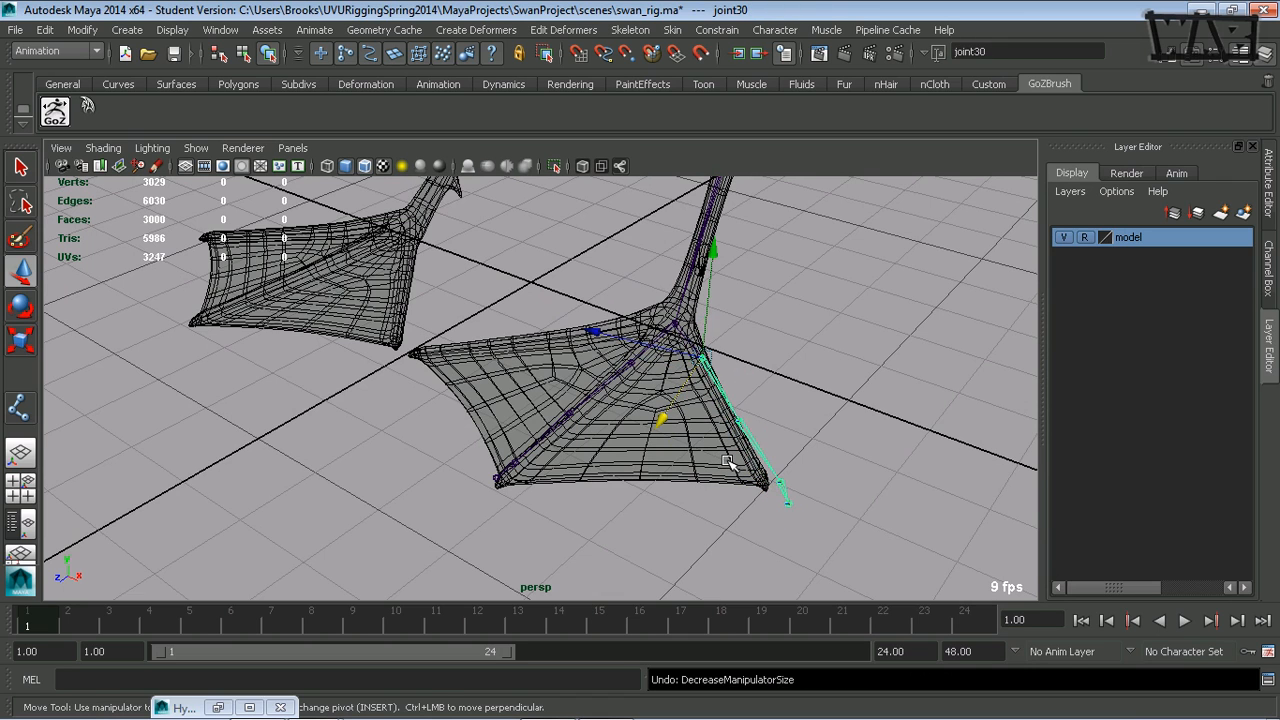
{"action": "key", "text": "ctrl+z"}
{"action": "key", "text": "ctrl+z"}
{"action": "key", "text": "ctrl+z"}
{"action": "key", "text": "ctrl+z"}
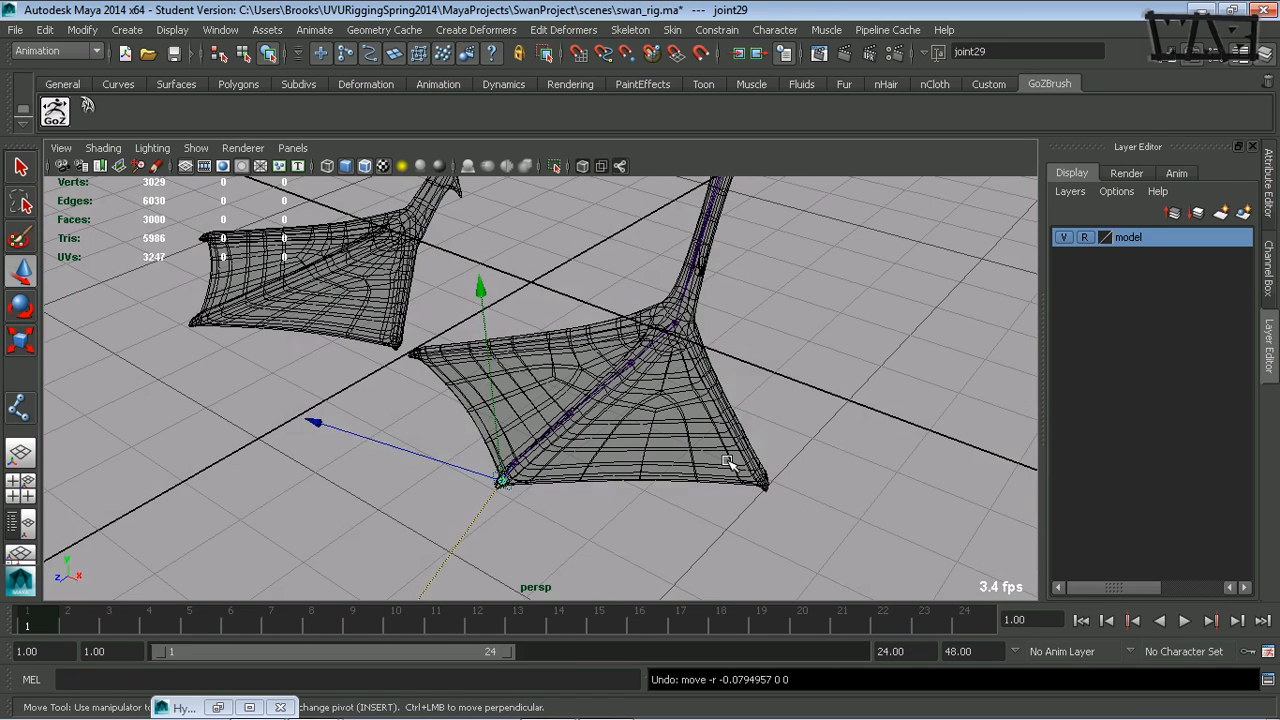
{"action": "key", "text": "ctrl+z"}
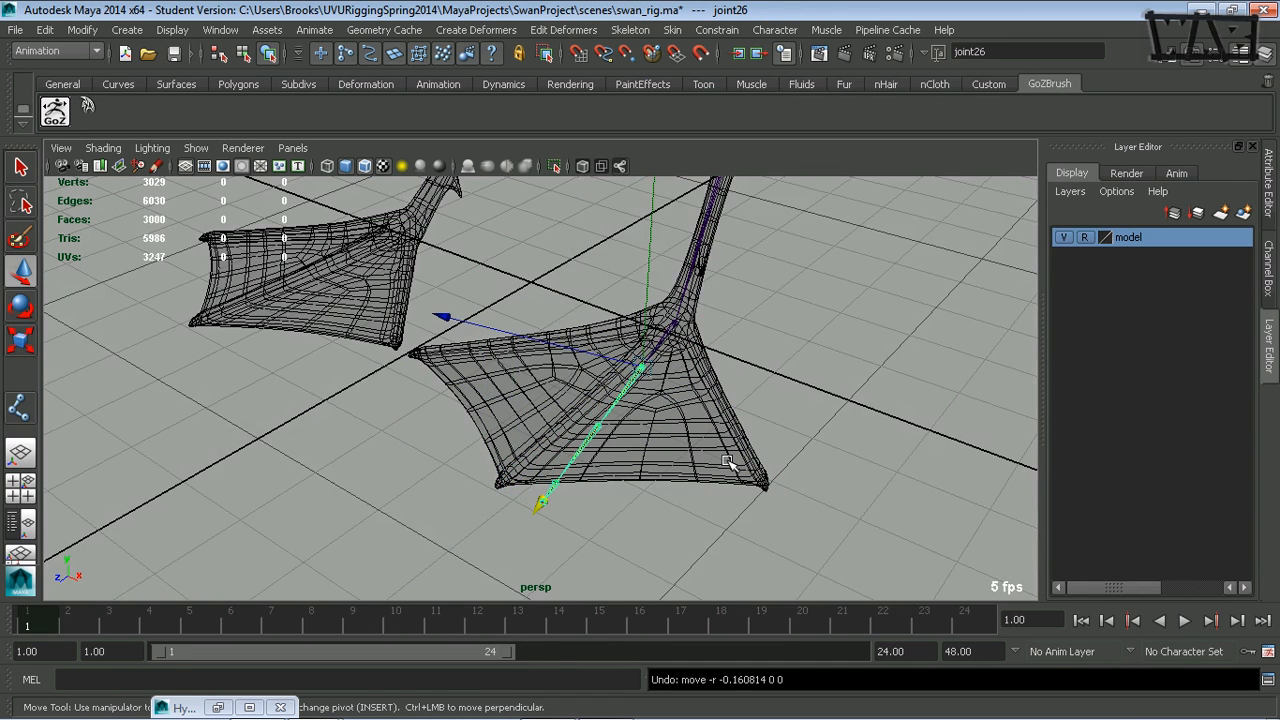
- Select the toe chain's root joint and rotate the whole chain to line up with the middle toe
{"action": "scroll", "coordinate": [674, 466], "scroll_direction": "up", "scroll_amount": 5}
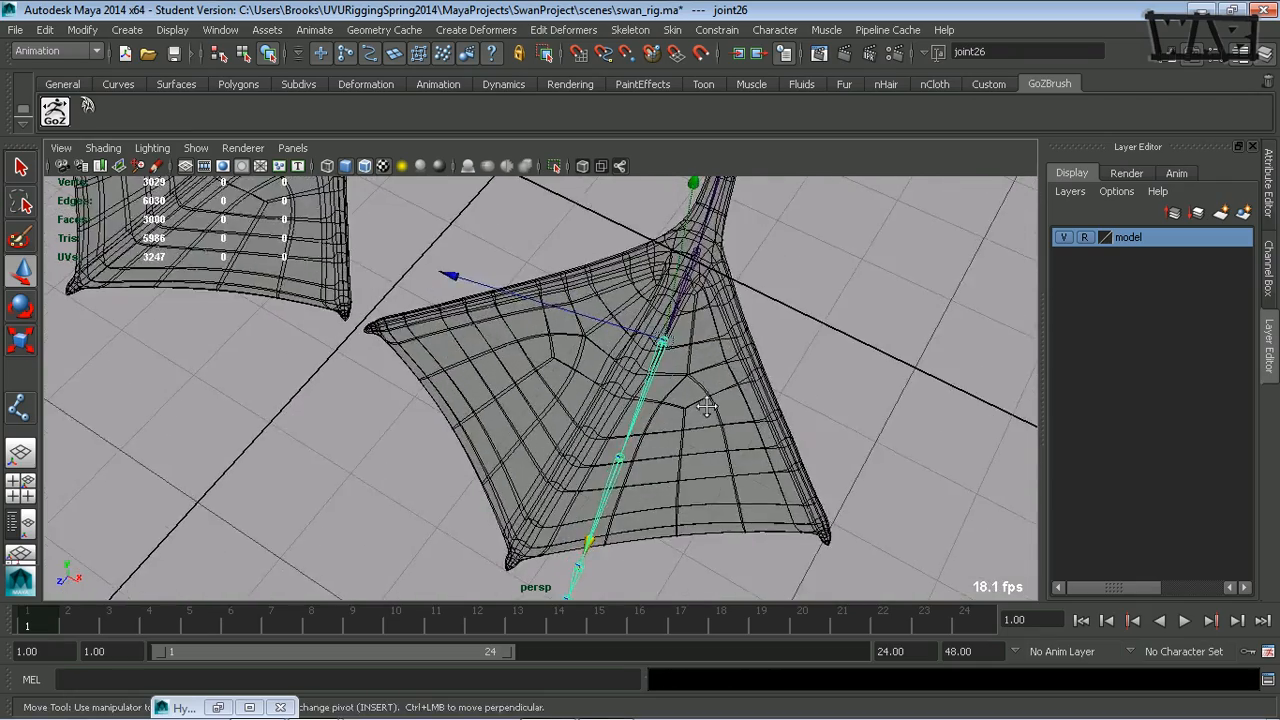
{"action": "left_click_drag", "start_coordinate": [804, 466], "coordinate": [742, 392], "text": "alt"}
{"action": "left_click", "coordinate": [717, 295]}
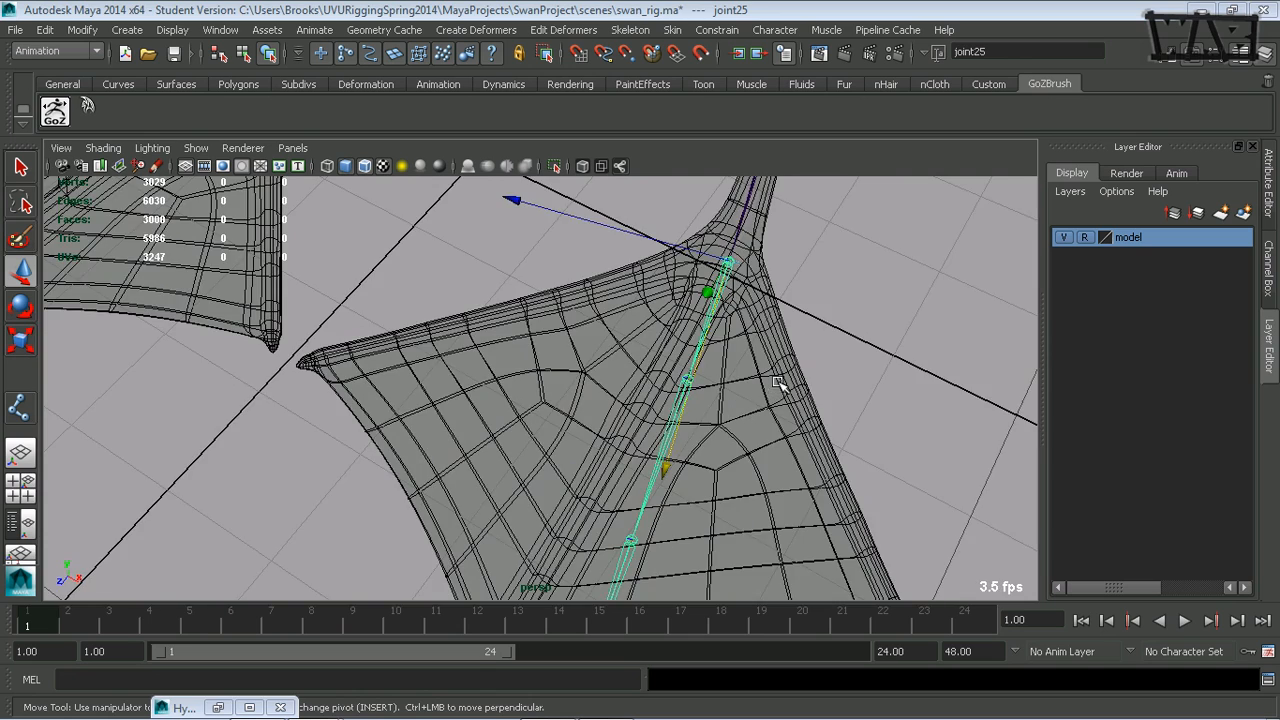
{"action": "left_click_drag", "start_coordinate": [780, 390], "coordinate": [803, 335], "text": "alt"}
{"action": "key", "text": "e"}
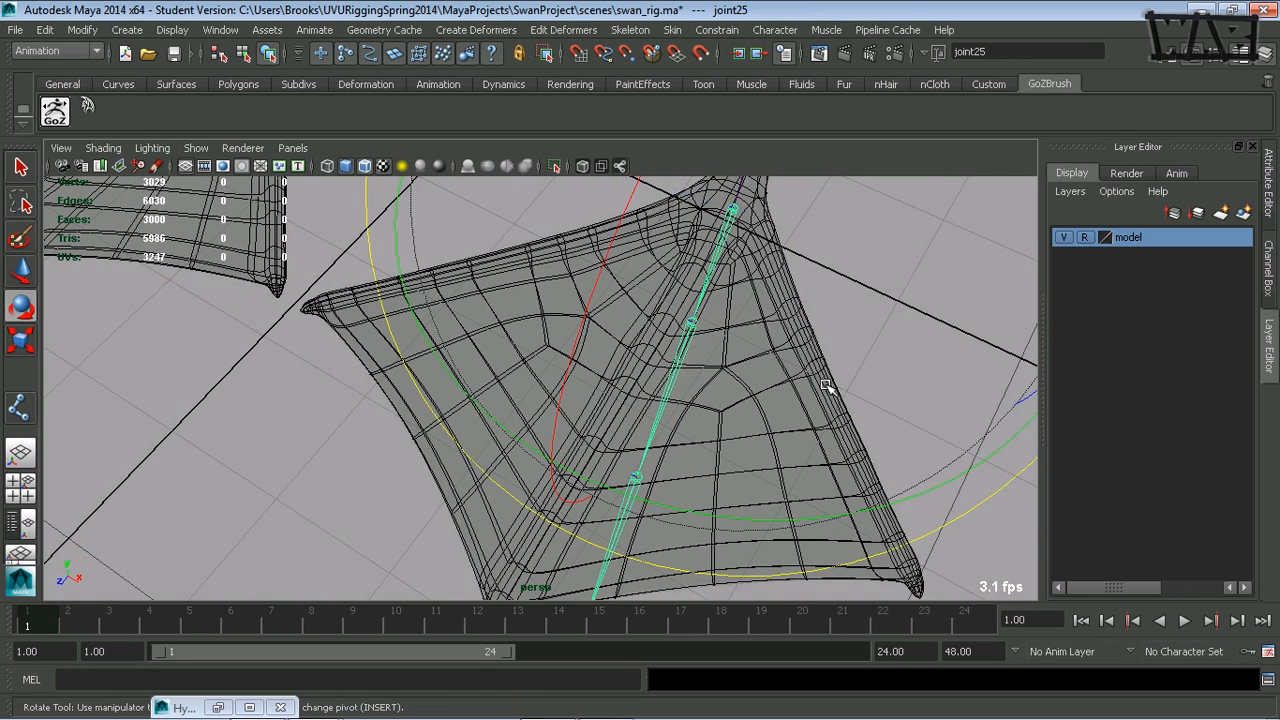
{"action": "key", "text": "minus"}
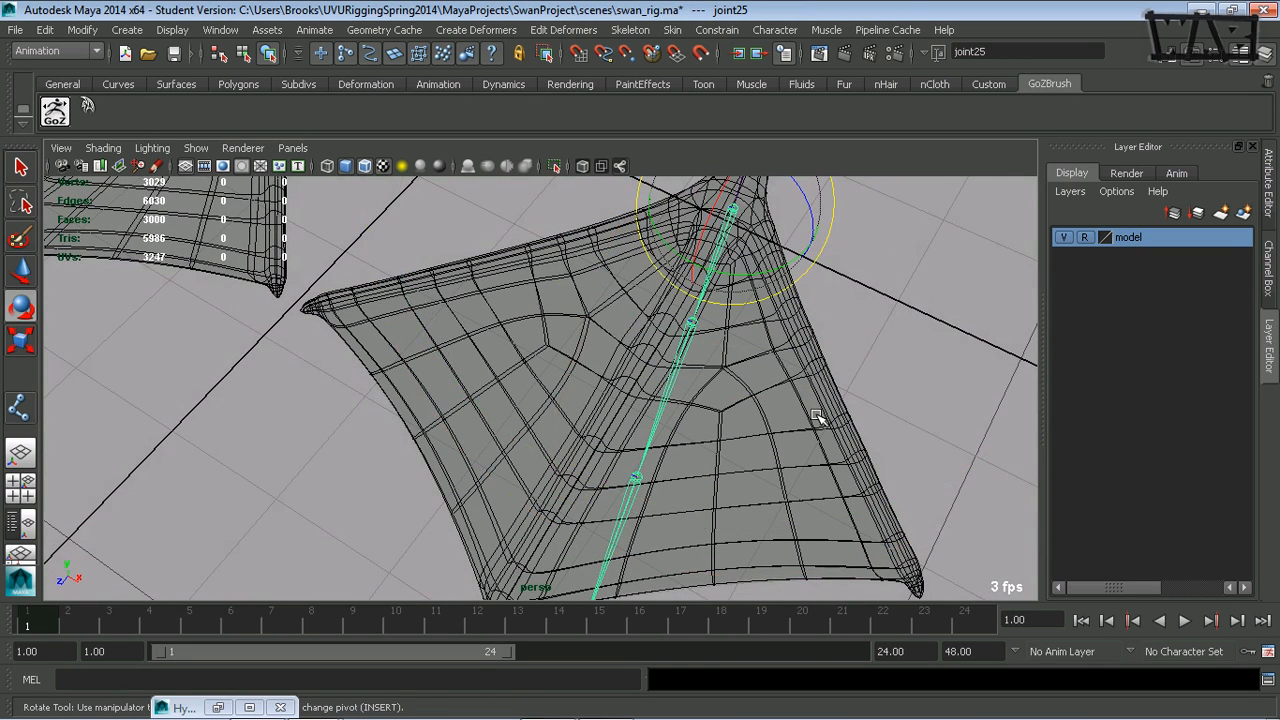
{"action": "middle_click_drag", "start_coordinate": [729, 377], "coordinate": [772, 404], "text": "alt"}
{"action": "right_click_drag", "start_coordinate": [772, 404], "coordinate": [668, 380], "text": "alt"}
{"action": "left_click_drag", "start_coordinate": [668, 380], "coordinate": [686, 428], "text": "alt"}
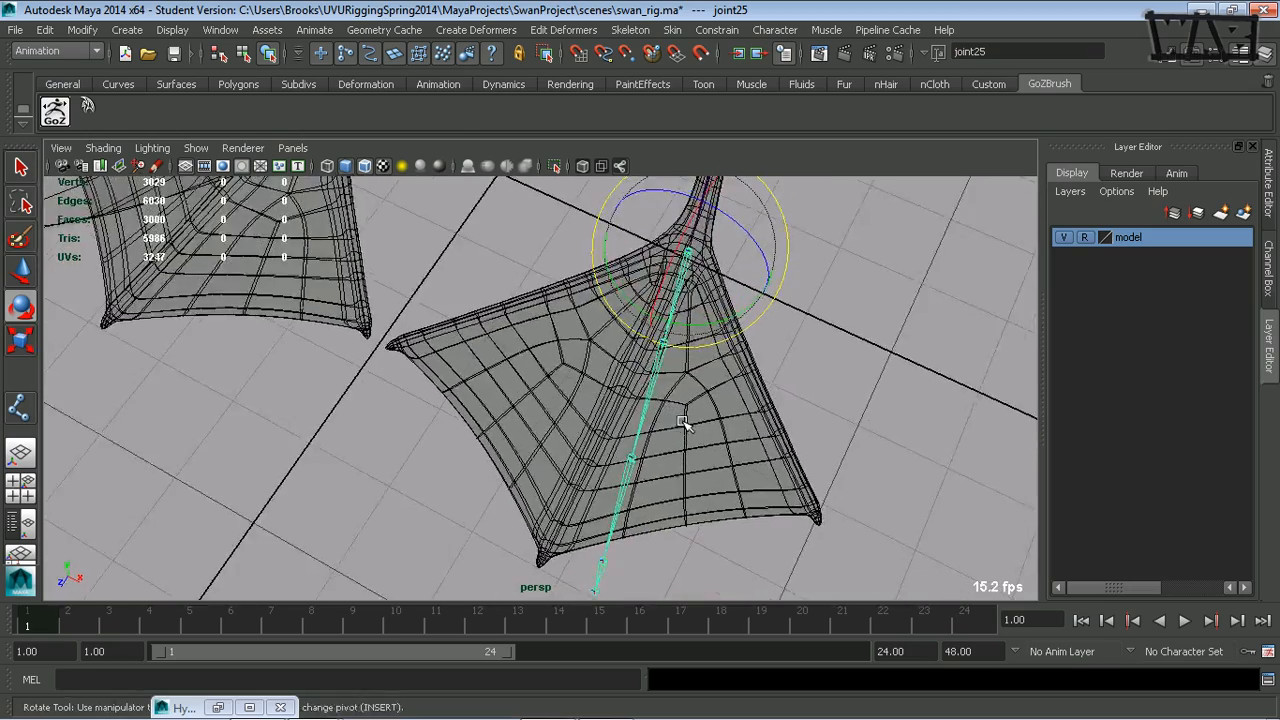
{"action": "middle_click_drag", "start_coordinate": [696, 413], "coordinate": [708, 345], "text": "alt"}
{"action": "left_click_drag", "start_coordinate": [708, 345], "coordinate": [716, 300], "text": "alt"}
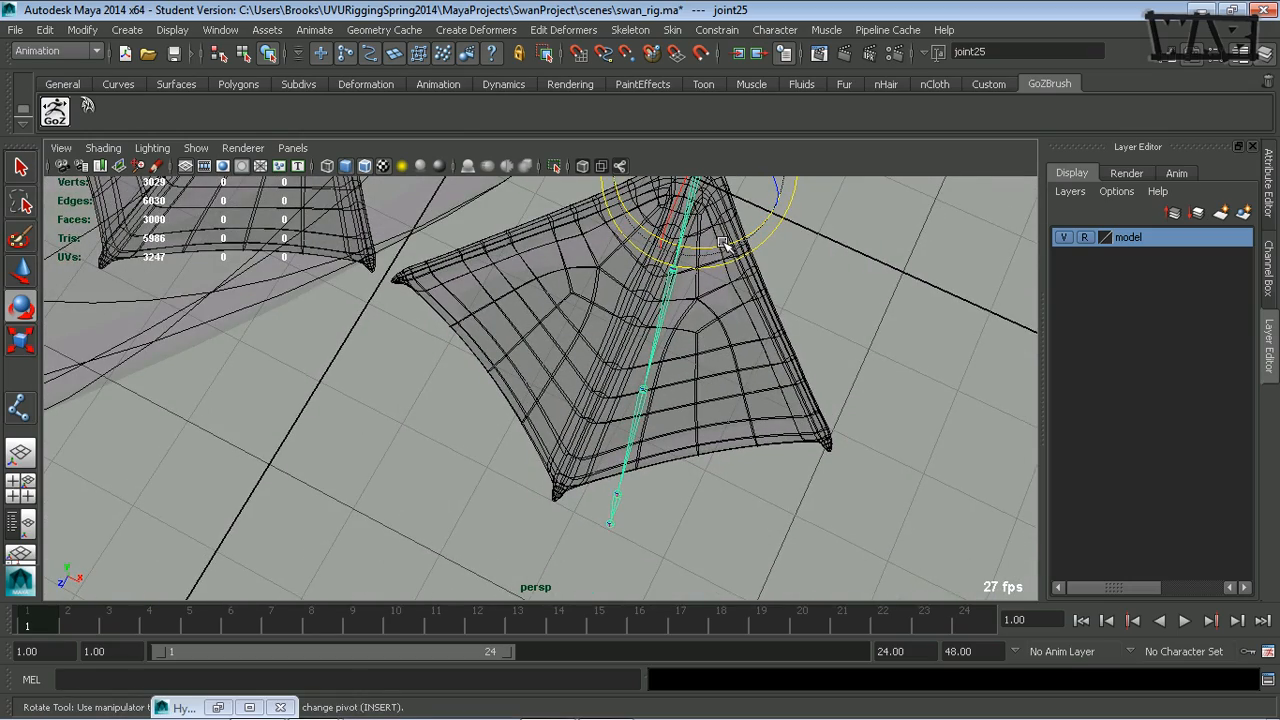
{"action": "left_click_drag", "start_coordinate": [722, 245], "coordinate": [709, 249]}
{"action": "left_click_drag", "start_coordinate": [680, 343], "coordinate": [727, 358], "text": "alt"}
- Fine-tune the root joint's rotation so the chain runs through the middle toe to its tip
{"action": "key", "text": "equal"}
{"action": "key", "text": "equal"}
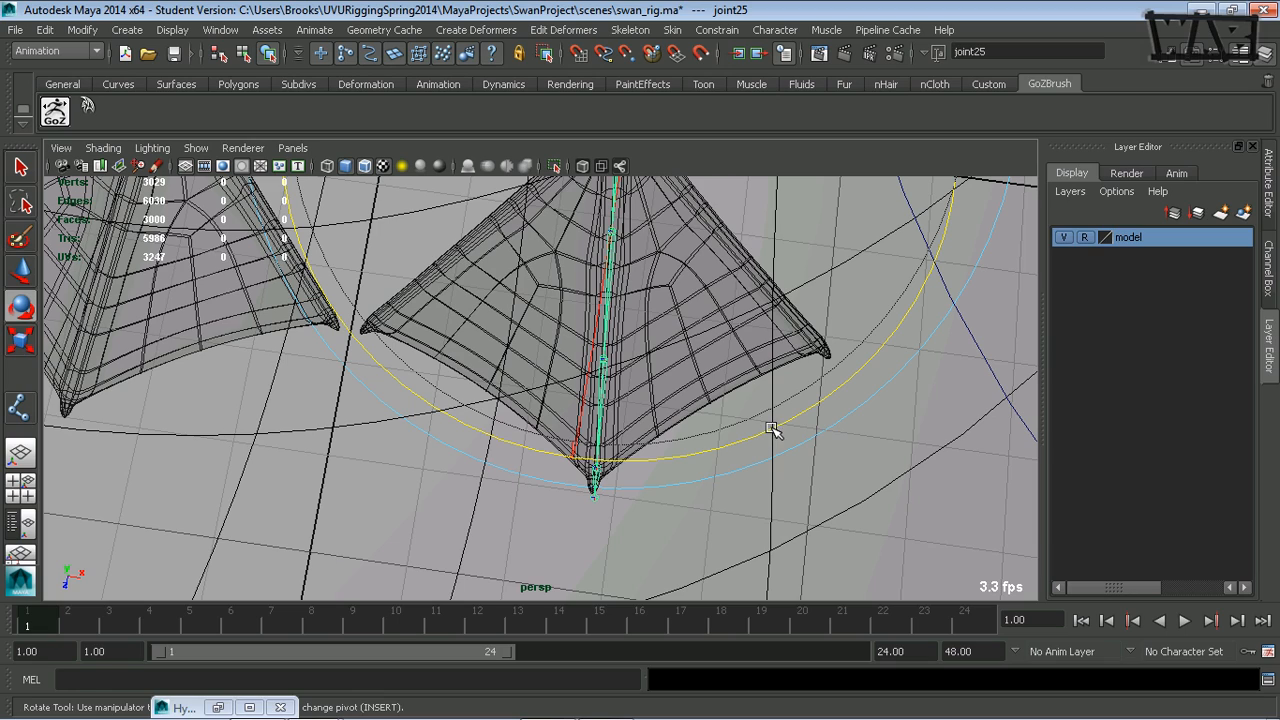
{"action": "left_click_drag", "start_coordinate": [772, 428], "coordinate": [772, 431]}
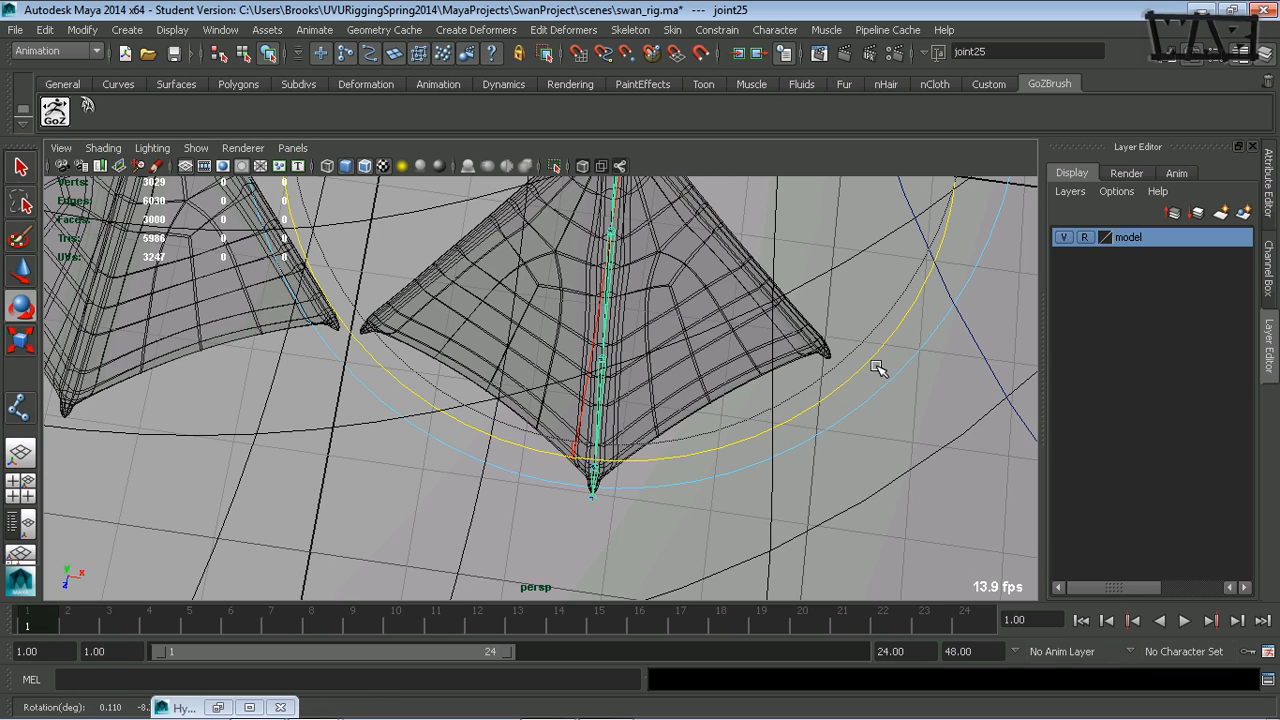
{"action": "key", "text": "minus"}
{"action": "key", "text": "minus"}
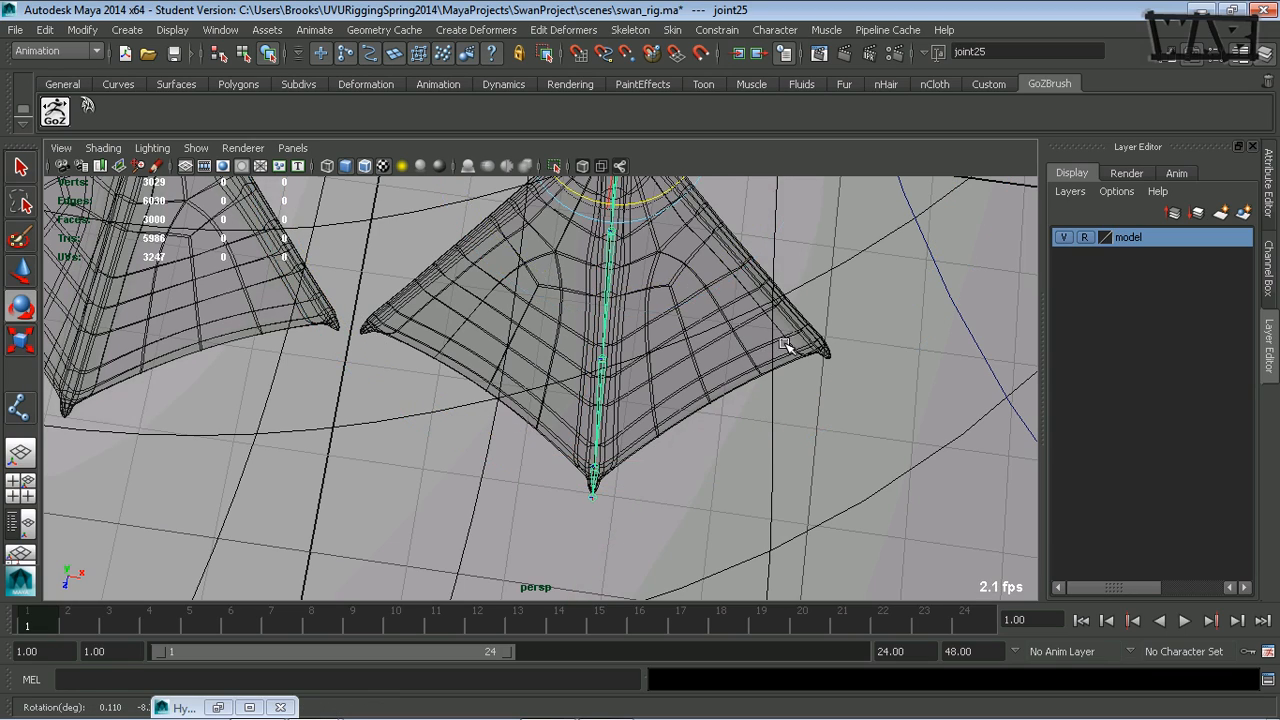
{"action": "left_click_drag", "start_coordinate": [786, 344], "coordinate": [760, 412], "text": "alt"}
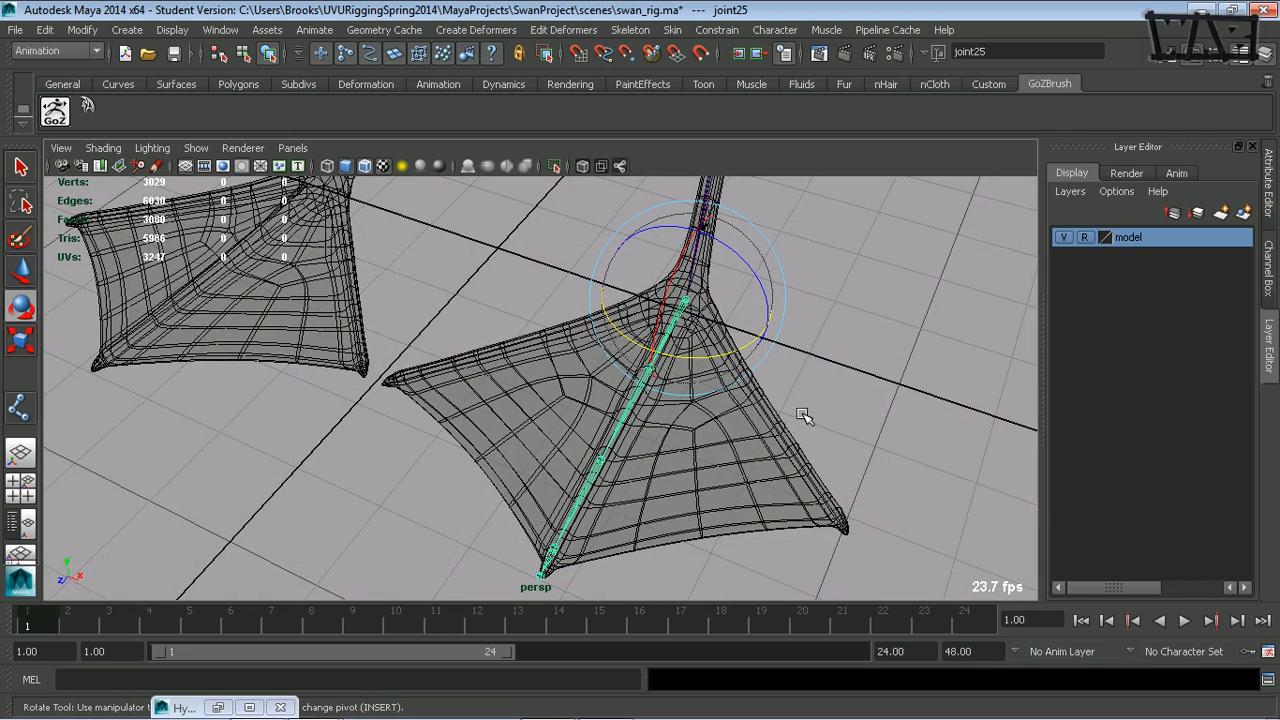
- Duplicate the middle toe's joint chain and rotate the copy to run along the outer toe
{"action": "key", "text": "ctrl+d"}
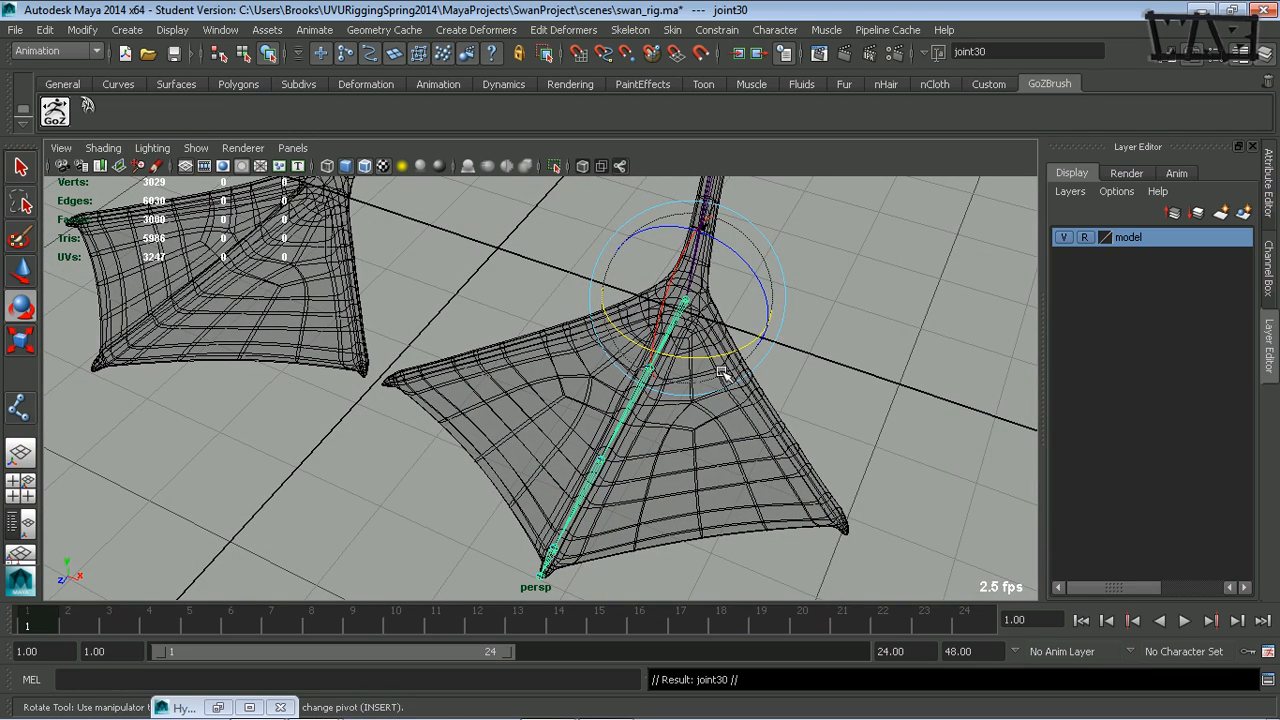
{"action": "left_click_drag", "start_coordinate": [714, 360], "coordinate": [755, 453]}
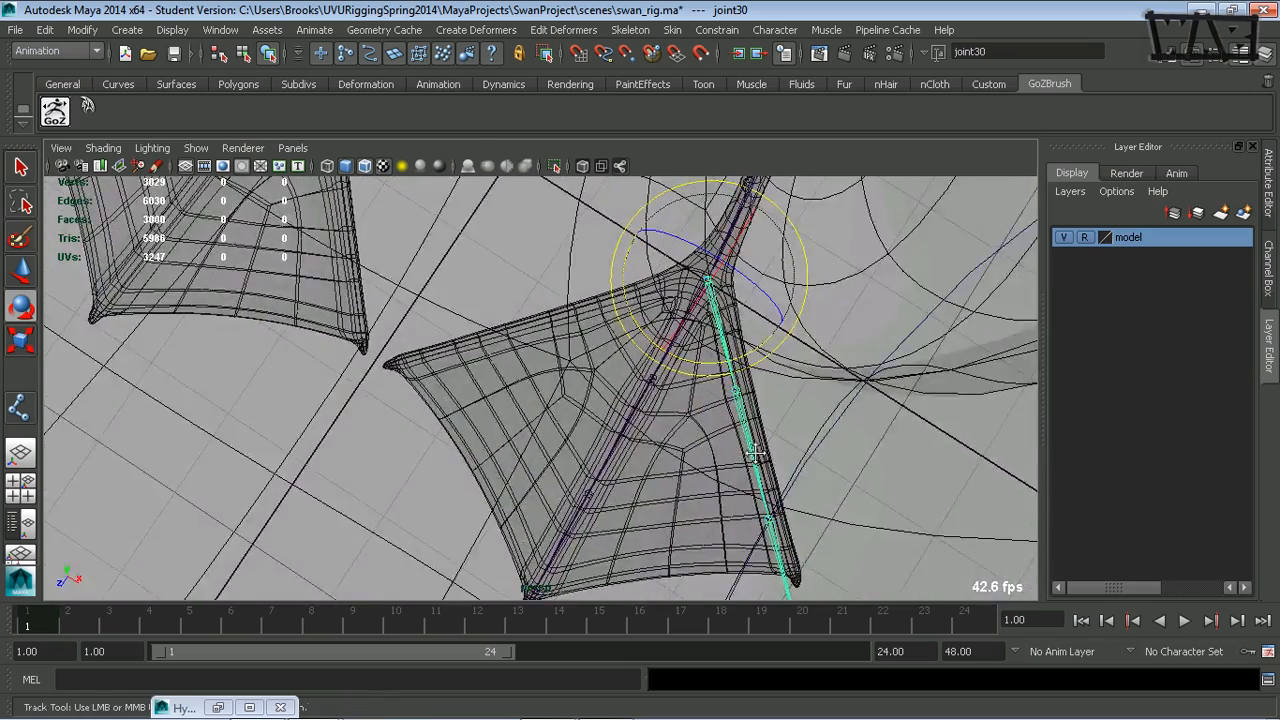
{"action": "middle_click_drag", "start_coordinate": [755, 453], "coordinate": [654, 323], "text": "alt"}
{"action": "left_click_drag", "start_coordinate": [654, 323], "coordinate": [600, 354], "text": "alt"}
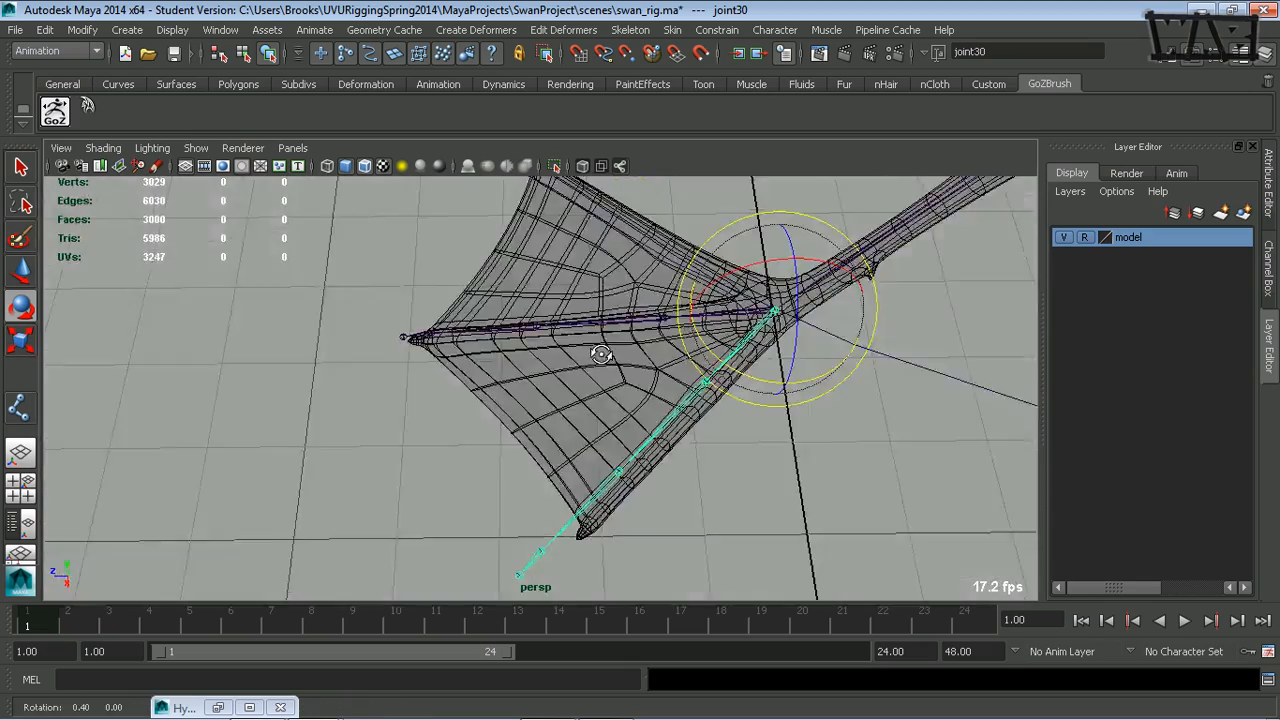
{"action": "right_click_drag", "start_coordinate": [600, 354], "coordinate": [797, 408], "text": "alt"}
{"action": "middle_click_drag", "start_coordinate": [797, 408], "coordinate": [720, 277], "text": "alt"}
{"action": "left_click_drag", "start_coordinate": [620, 328], "coordinate": [748, 357], "text": "alt"}
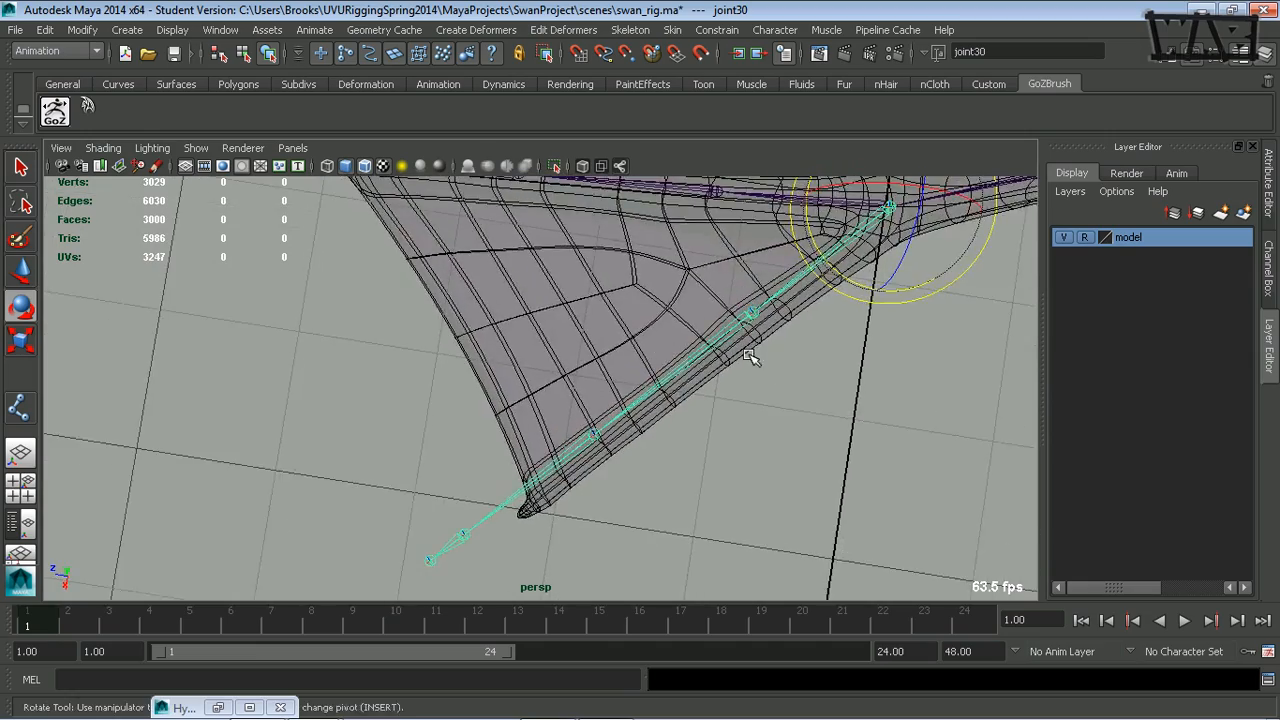
- Set the Move tool's axis to World for positioning the outer toe chain's root joint
{"action": "middle_click_drag", "start_coordinate": [751, 357], "coordinate": [640, 330], "text": "alt"}
{"action": "left_click_drag", "start_coordinate": [640, 330], "coordinate": [607, 347], "text": "alt"}
{"action": "left_click_drag", "start_coordinate": [716, 378], "coordinate": [715, 400], "text": "alt"}
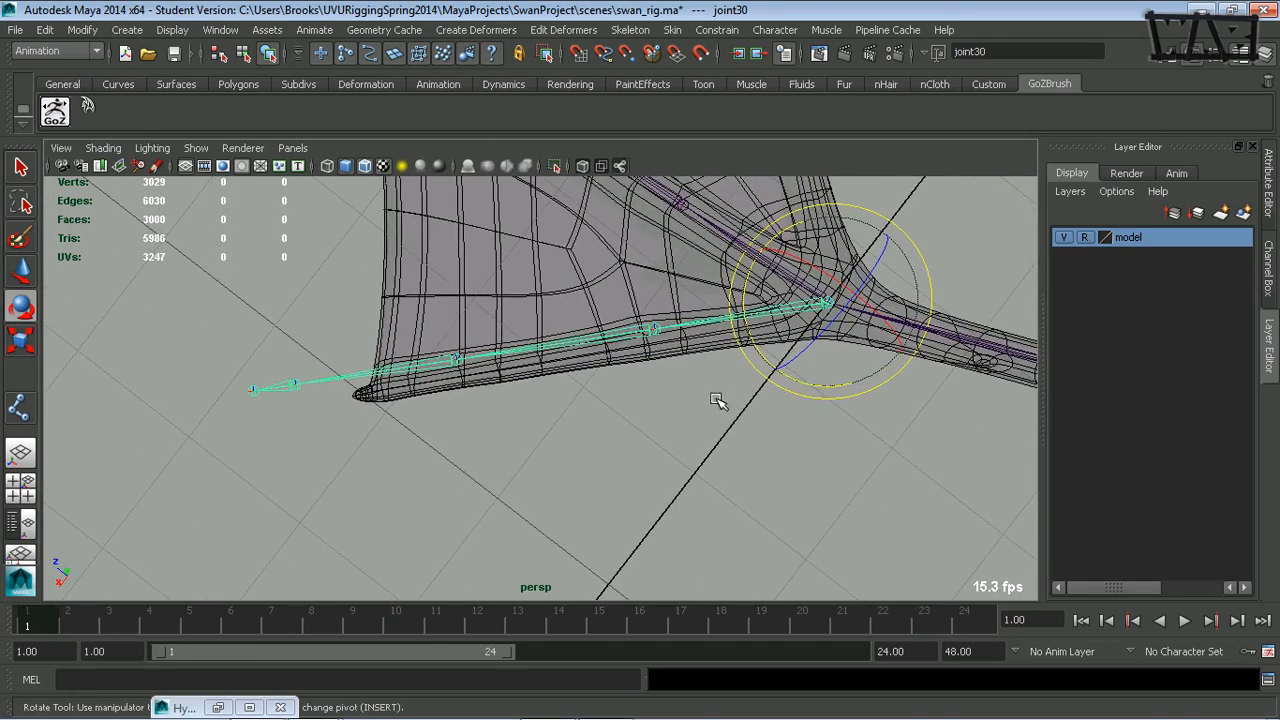
{"action": "key", "text": "w"}
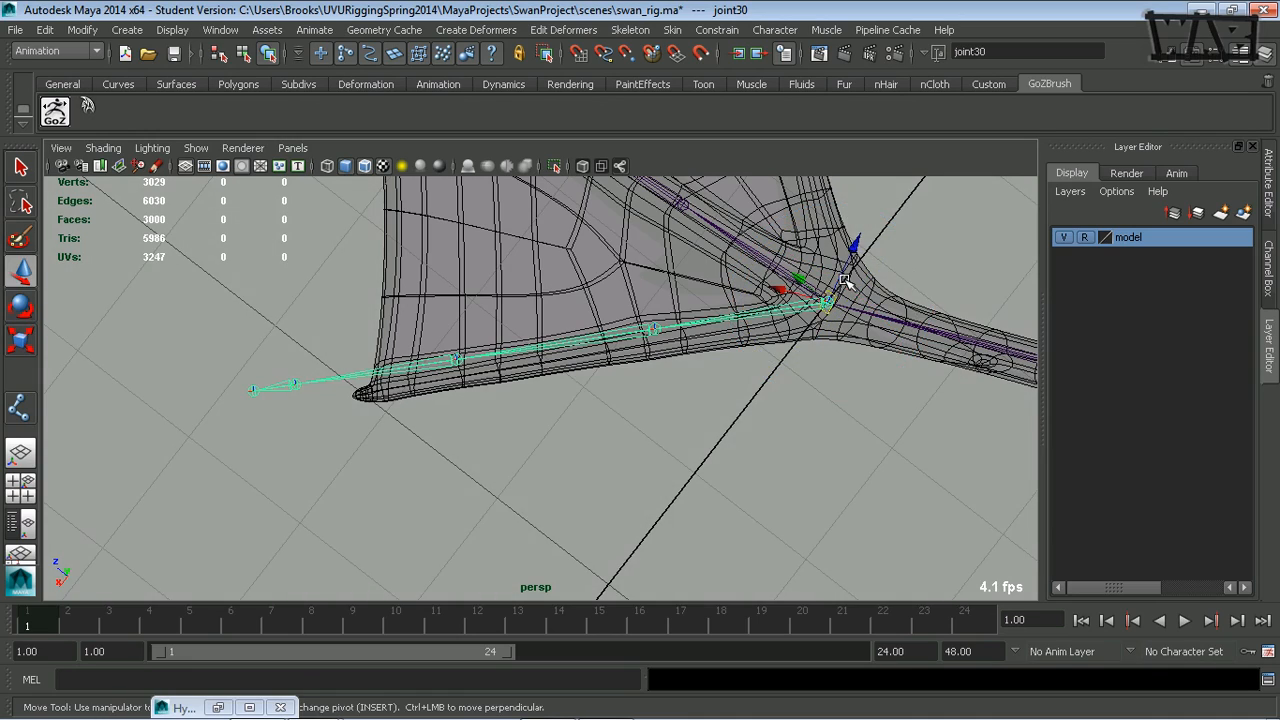
{"action": "left_click_drag", "start_coordinate": [845, 283], "coordinate": [432, 220], "text": "alt"}
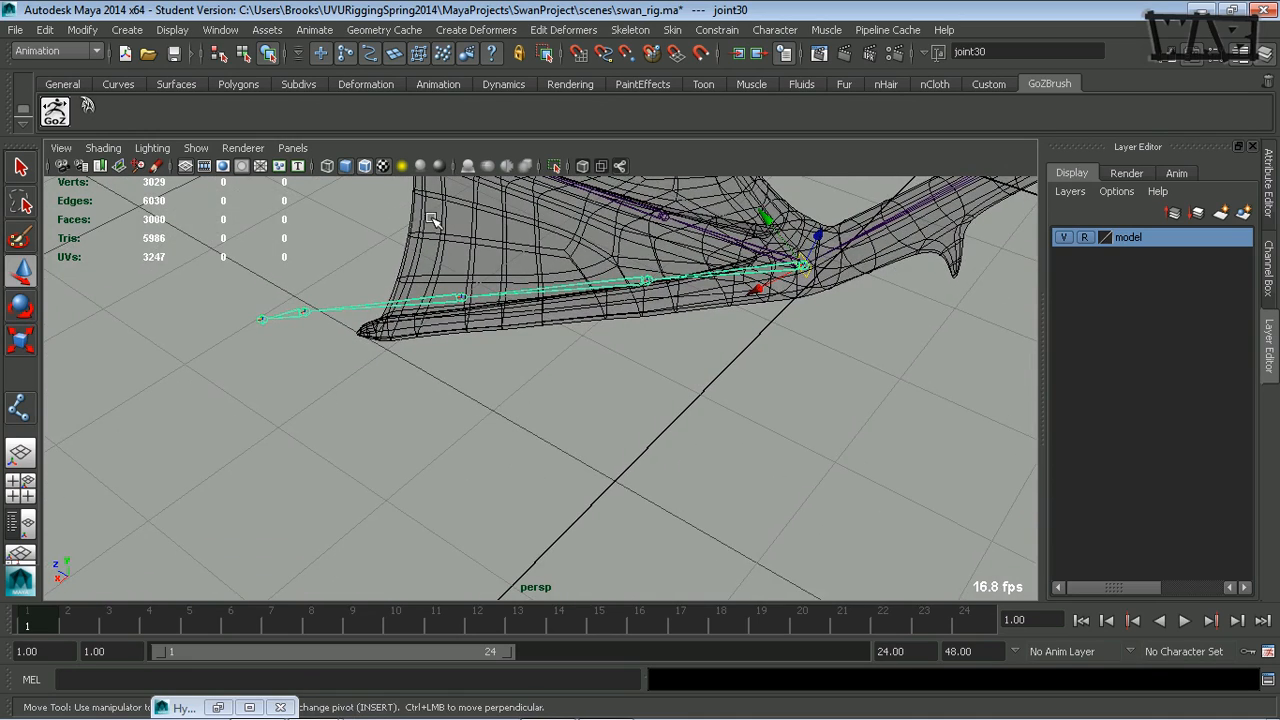
{"action": "double_click", "coordinate": [22, 270]}
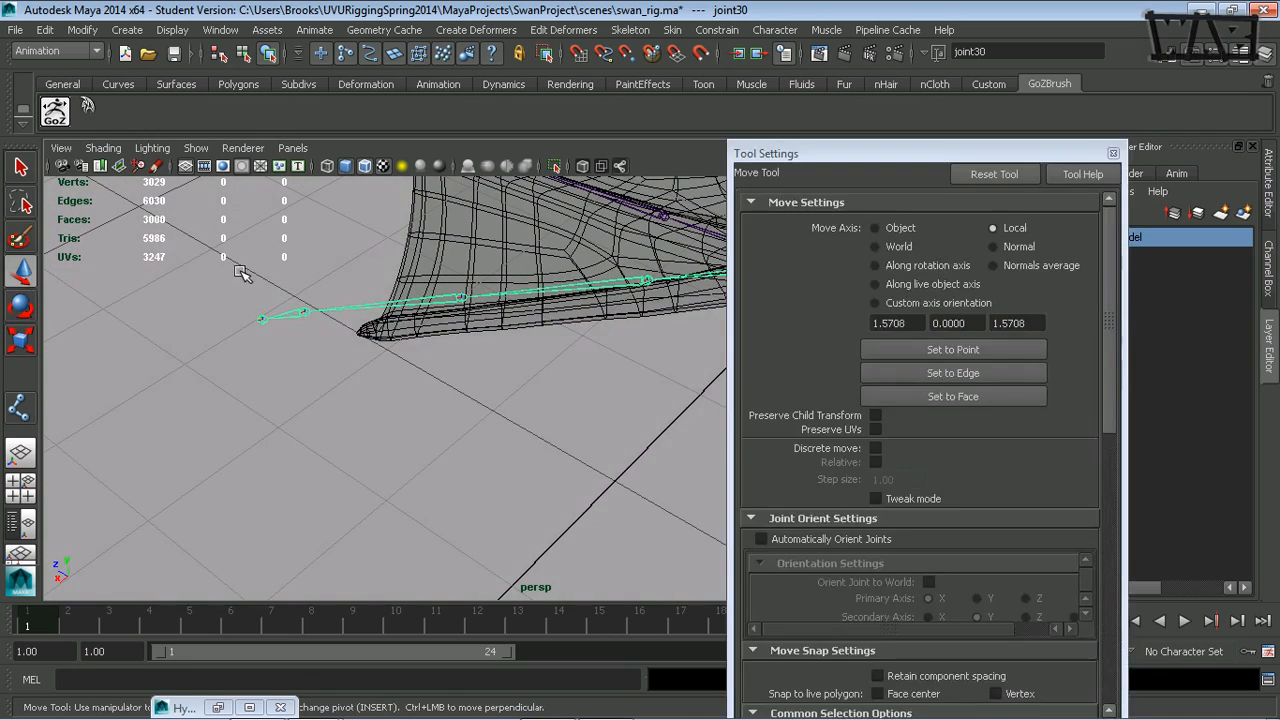
{"action": "left_click", "coordinate": [876, 247]}
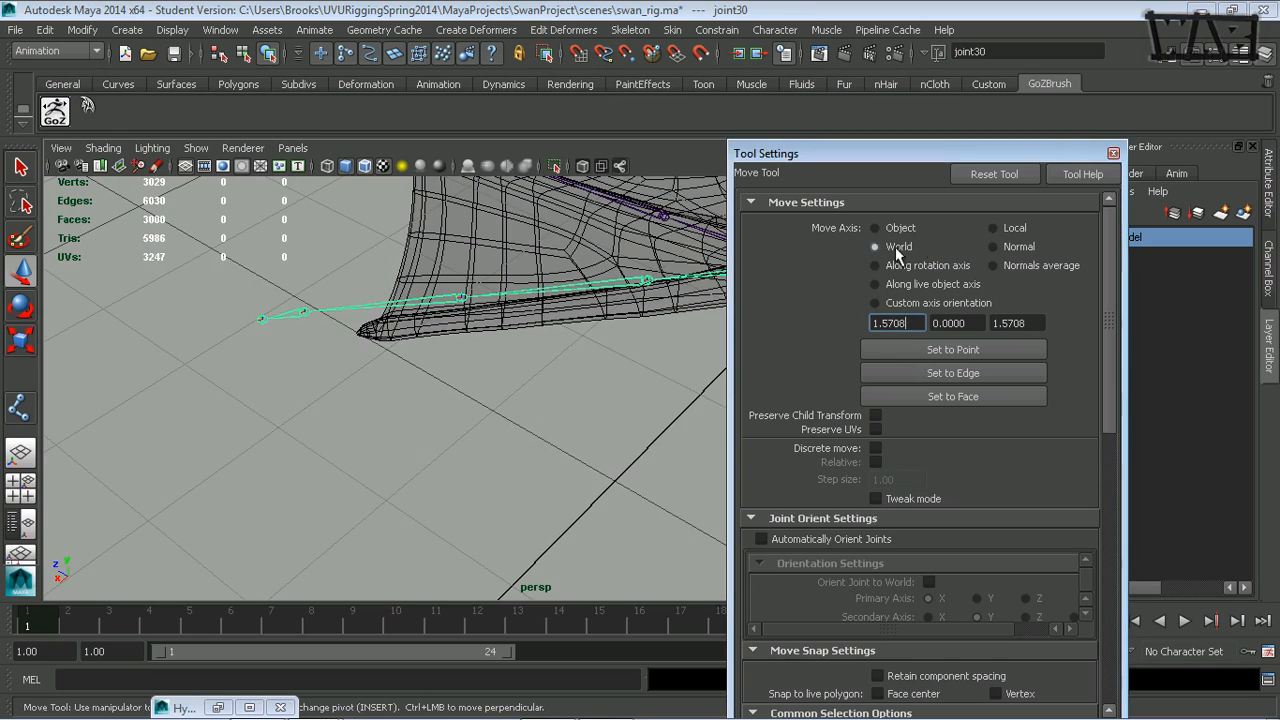
{"action": "left_click", "coordinate": [1113, 154]}
- Move the outer toe chain's root joint away from the middle toe's root into the base of the outer toe
{"action": "left_click_drag", "start_coordinate": [686, 294], "coordinate": [766, 318], "text": "alt"}
{"action": "middle_click_drag", "start_coordinate": [766, 318], "coordinate": [681, 401], "text": "alt"}
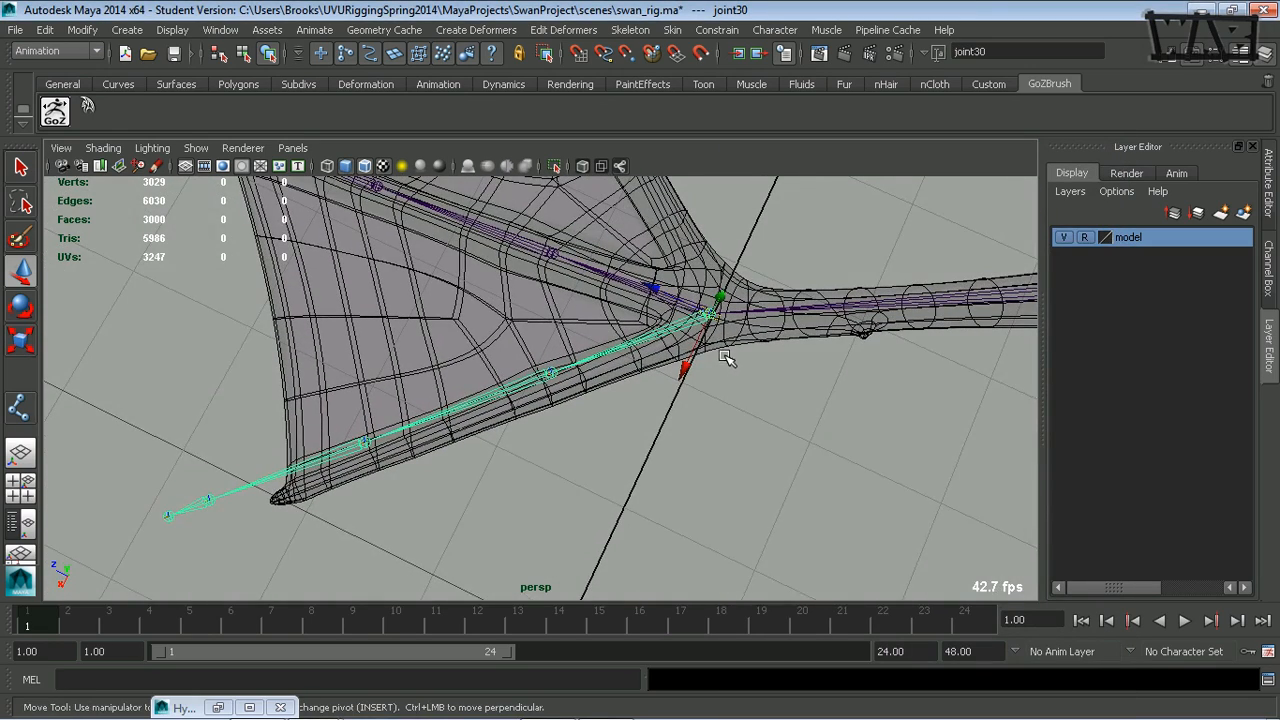
{"action": "left_click", "coordinate": [721, 297]}
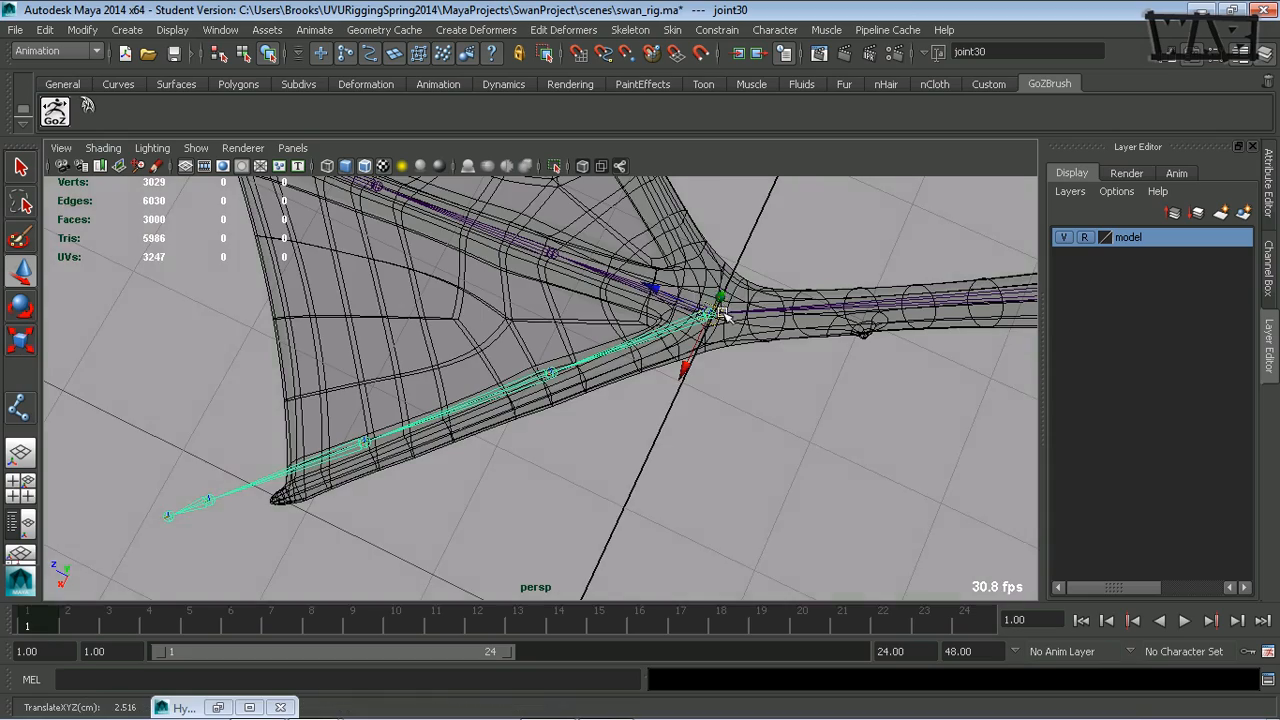
{"action": "left_click_drag", "start_coordinate": [703, 362], "coordinate": [762, 305], "text": "alt"}
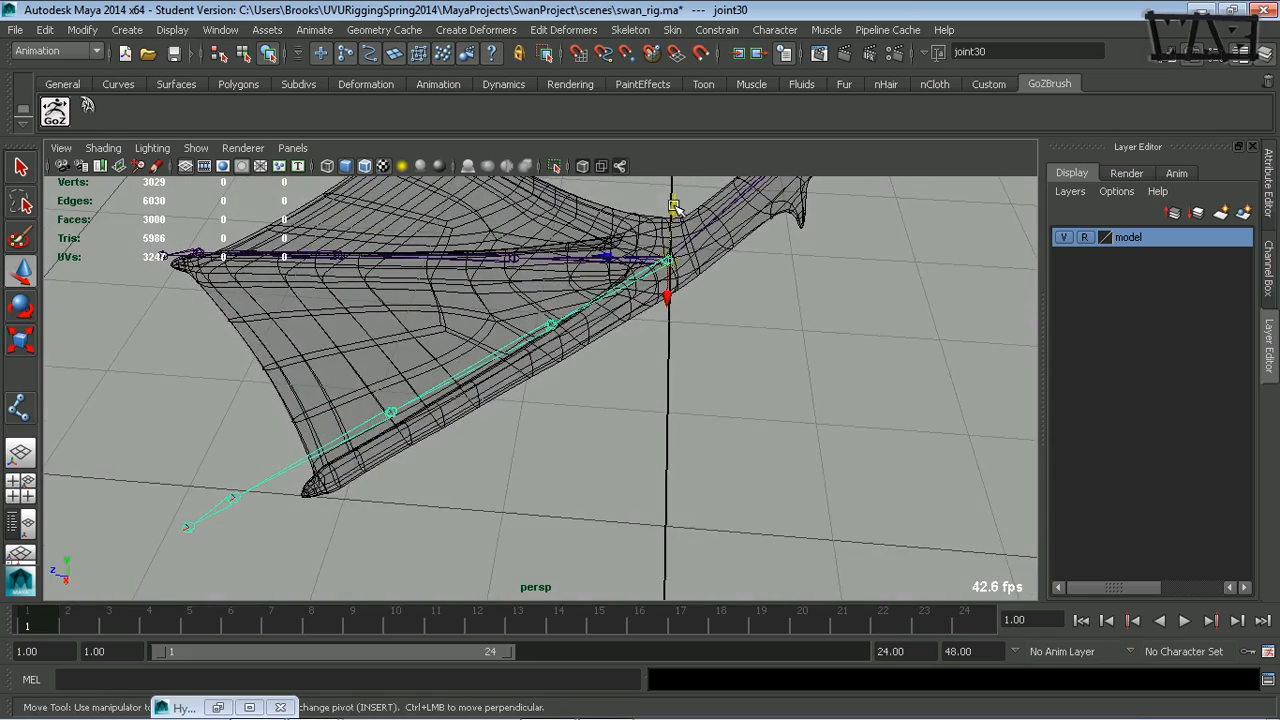
{"action": "left_click_drag", "start_coordinate": [638, 314], "coordinate": [620, 323], "text": "alt"}
{"action": "left_click_drag", "start_coordinate": [699, 298], "coordinate": [628, 284], "text": "alt"}
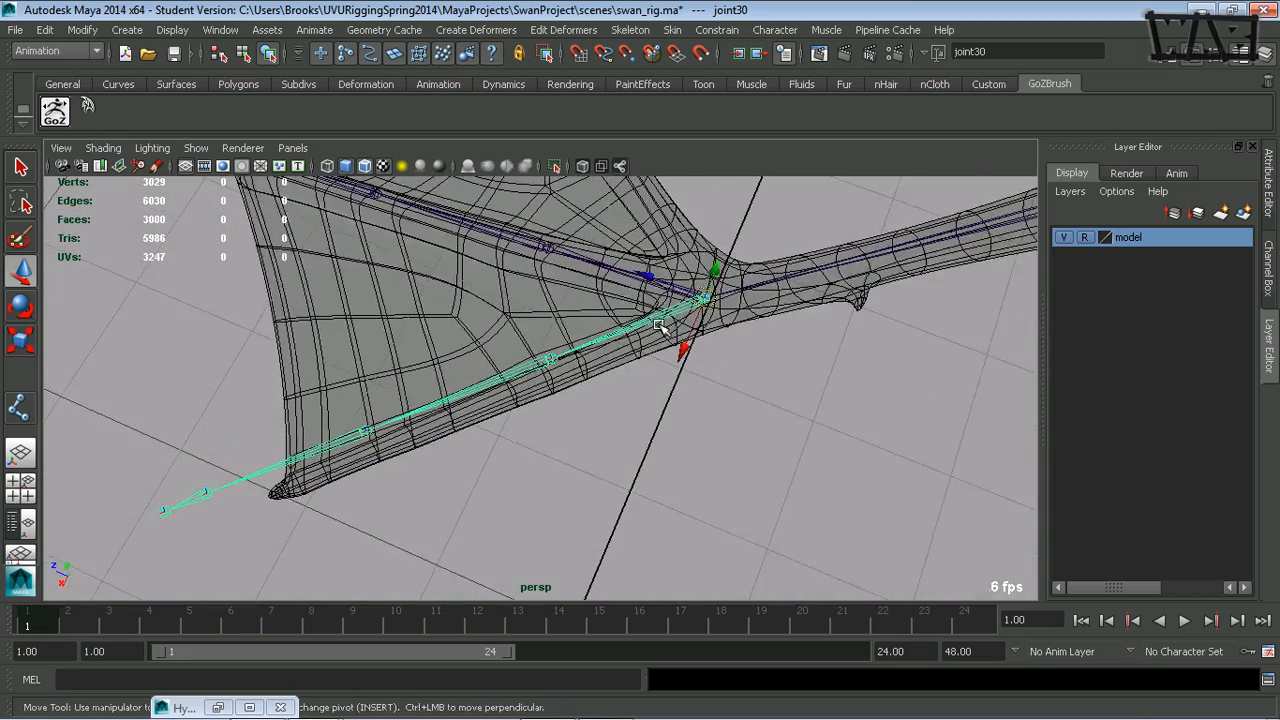
{"action": "left_click_drag", "start_coordinate": [694, 393], "coordinate": [693, 402], "text": "alt"}
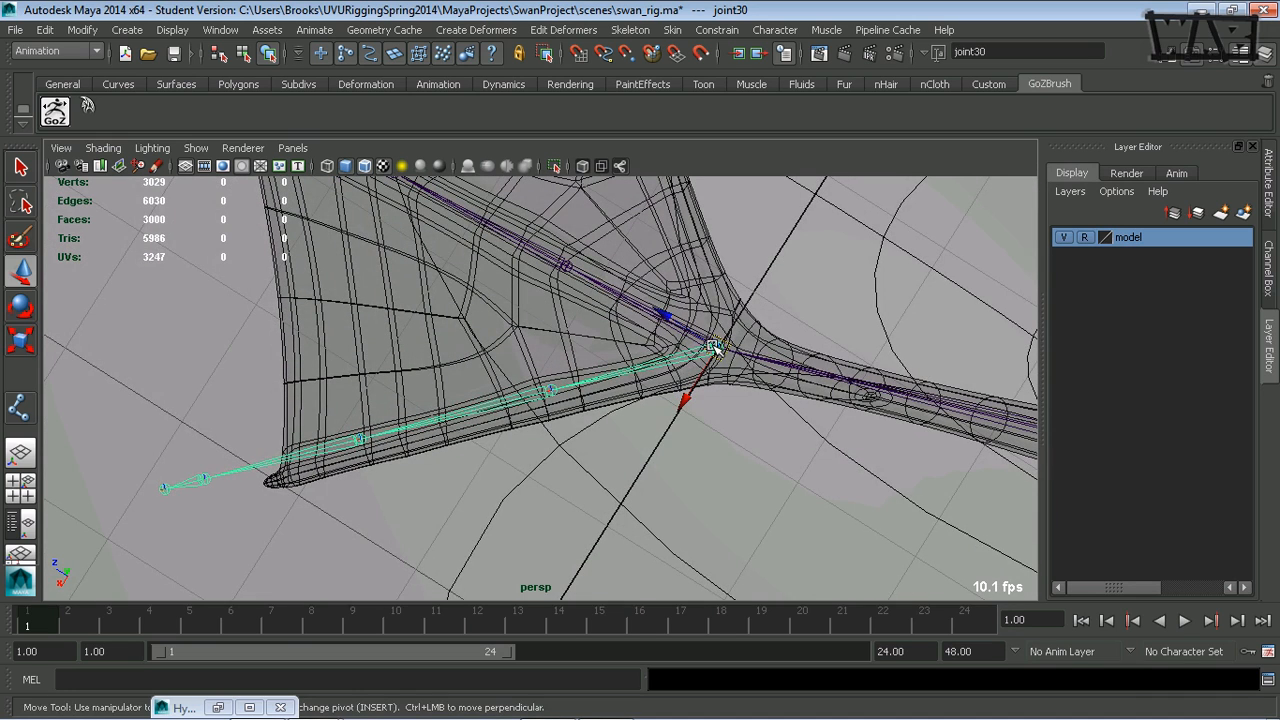
{"action": "left_click_drag", "start_coordinate": [715, 349], "coordinate": [713, 362]}
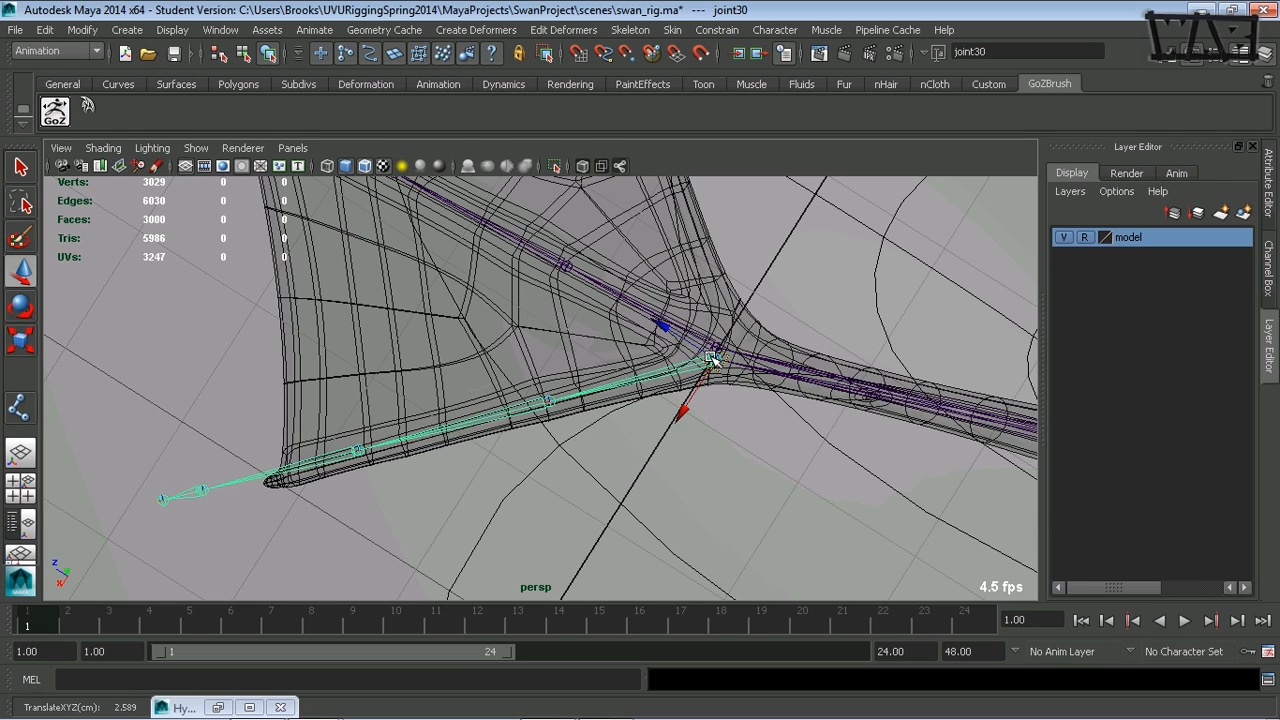
- Rotate the outer toe chain to run through the toe's tip and lower its root joint into the toe mesh
{"action": "key", "text": "e"}
{"action": "left_click_drag", "start_coordinate": [641, 401], "coordinate": [651, 400]}
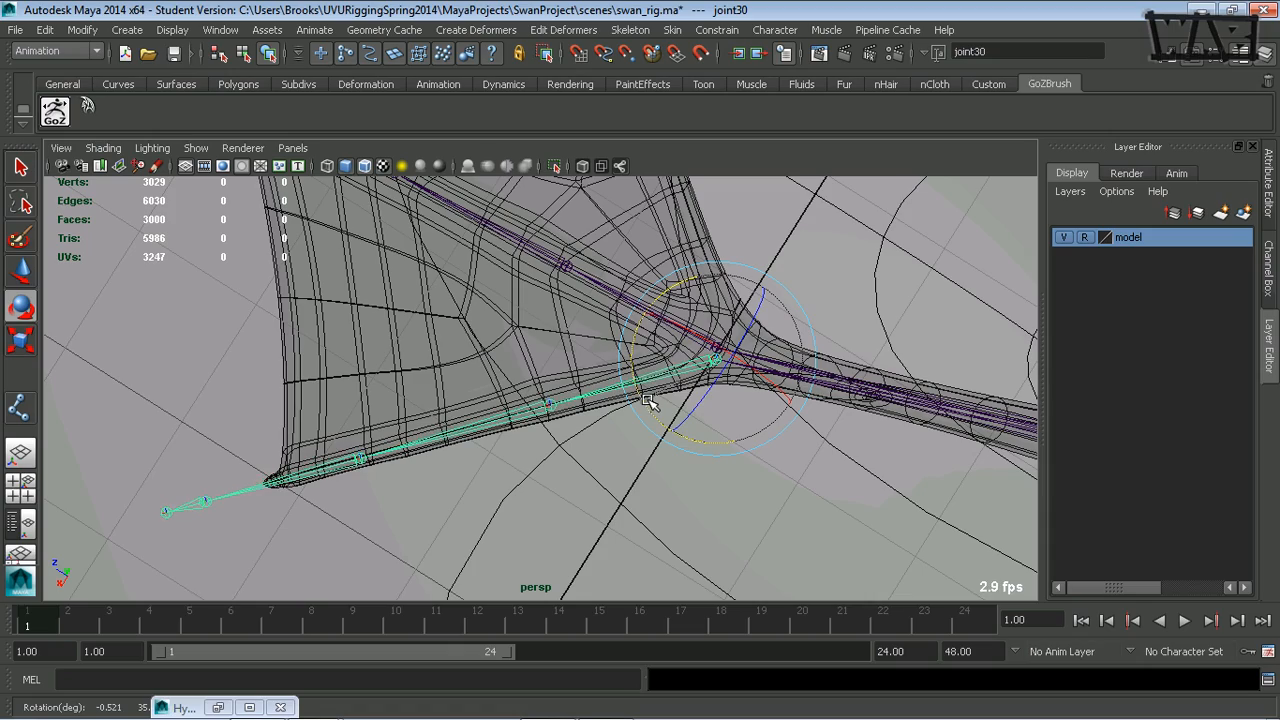
{"action": "left_click_drag", "start_coordinate": [604, 480], "coordinate": [591, 357], "text": "alt"}
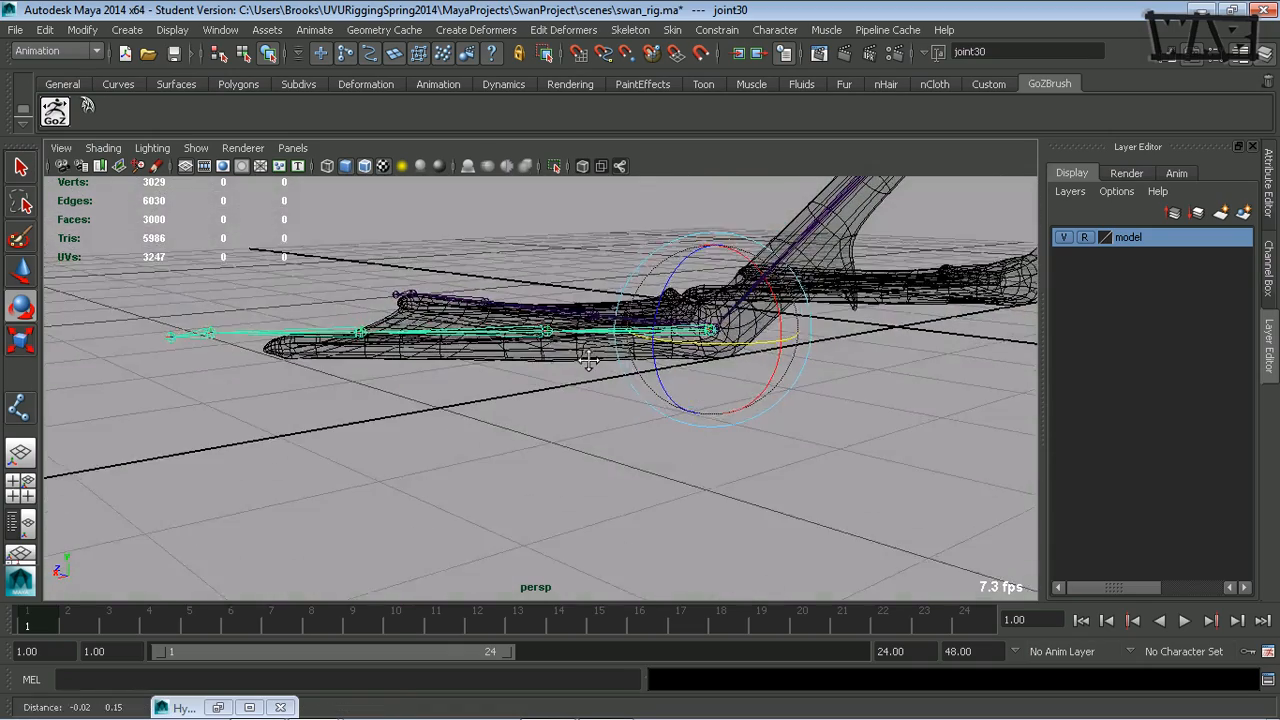
{"action": "key", "text": "w"}
{"action": "left_click_drag", "start_coordinate": [717, 266], "coordinate": [716, 273]}
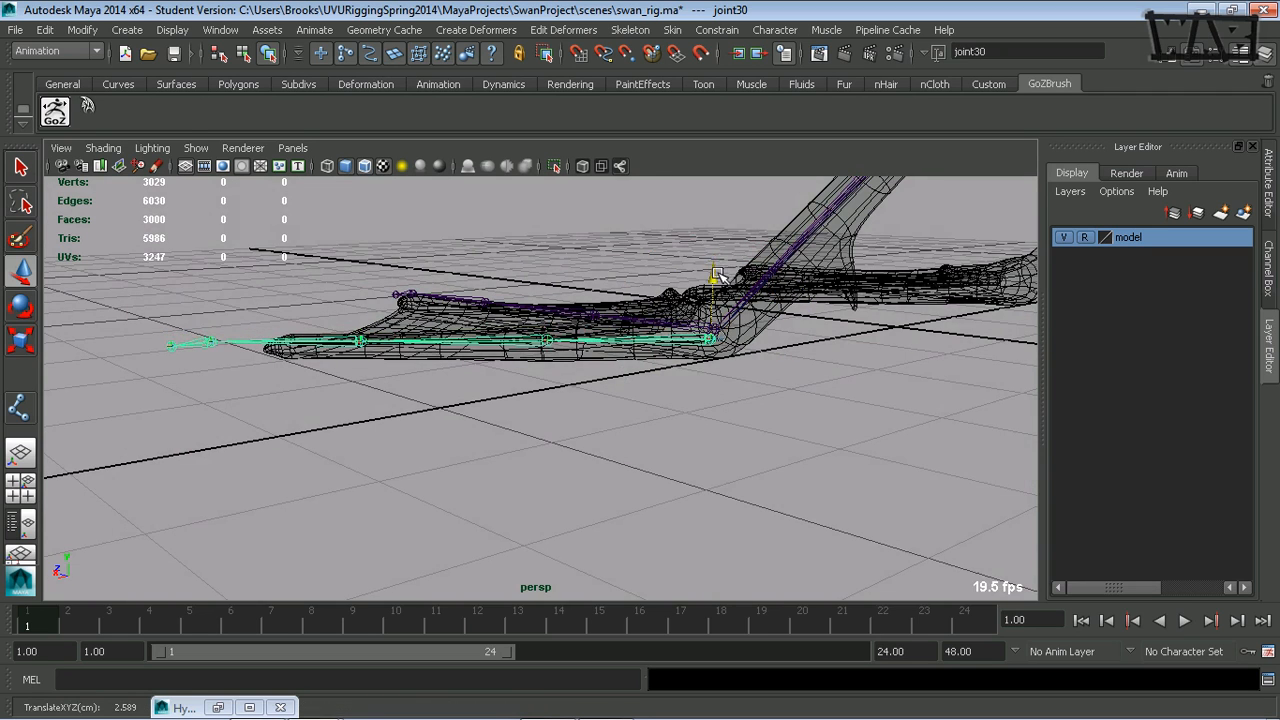
- Set the Move tool's axis to Object and slide the outer toe's second joint back along the toe toward the root
{"action": "left_click_drag", "start_coordinate": [534, 363], "coordinate": [537, 383], "text": "alt"}
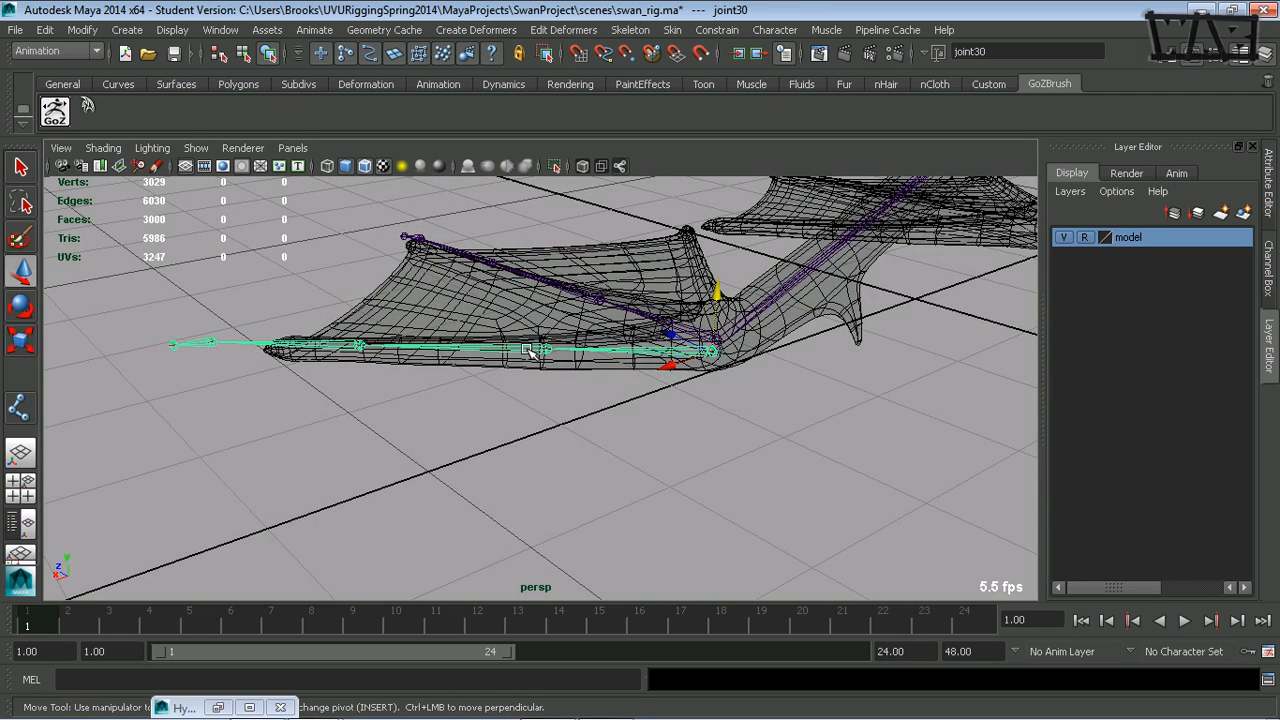
{"action": "left_click", "coordinate": [541, 348]}
{"action": "double_click", "coordinate": [21, 279]}
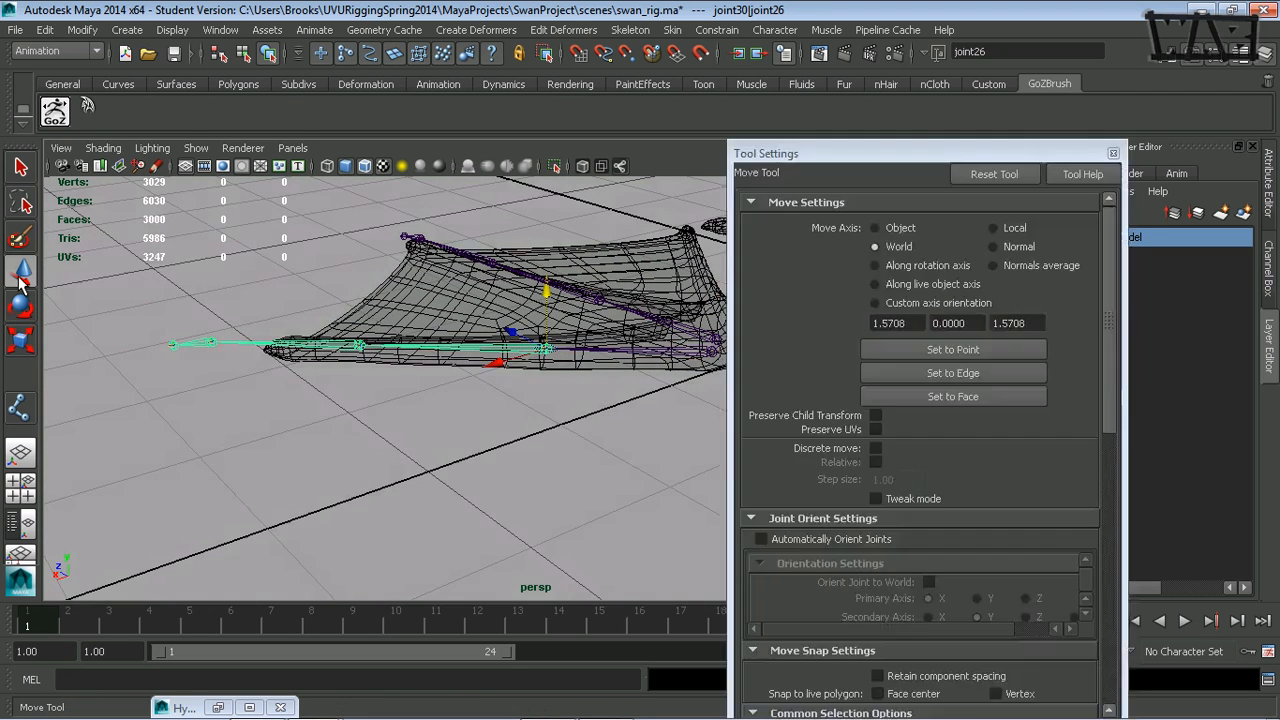
{"action": "left_click", "coordinate": [900, 229]}
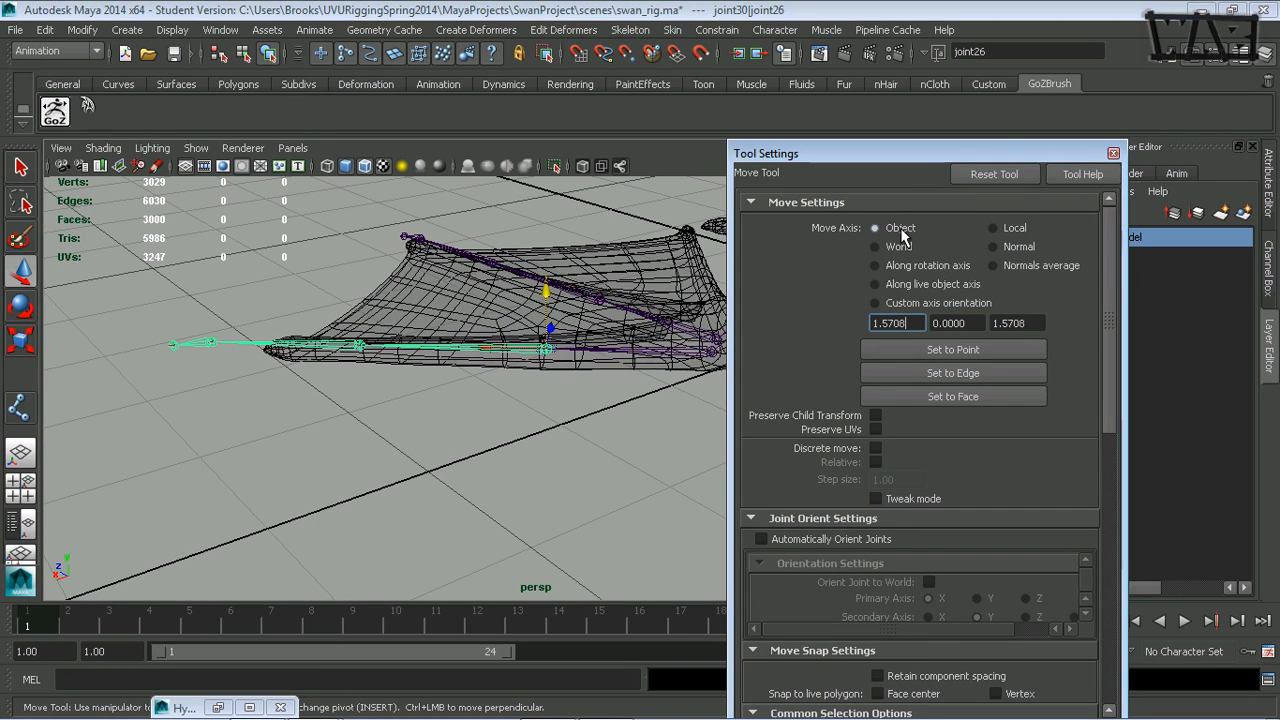
{"action": "left_click", "coordinate": [1116, 155]}
{"action": "left_click_drag", "start_coordinate": [760, 300], "coordinate": [603, 438], "text": "alt"}
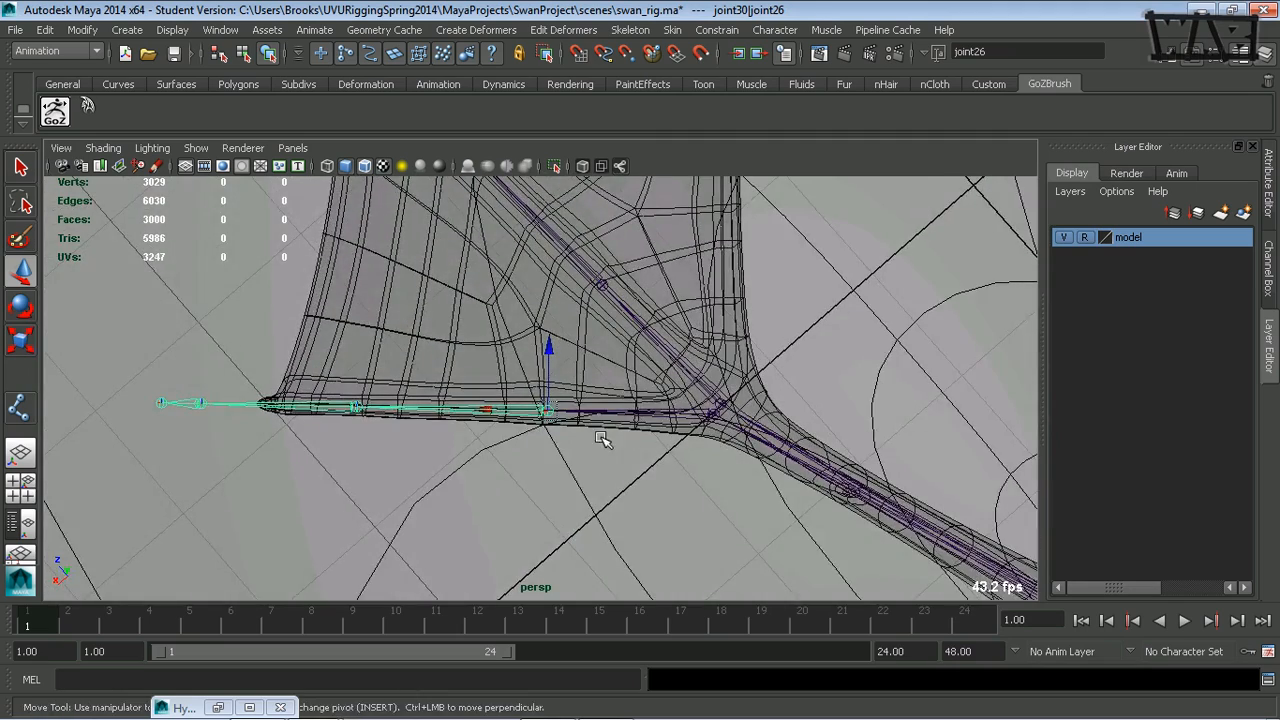
{"action": "middle_click_drag", "start_coordinate": [645, 450], "coordinate": [586, 400], "text": "alt"}
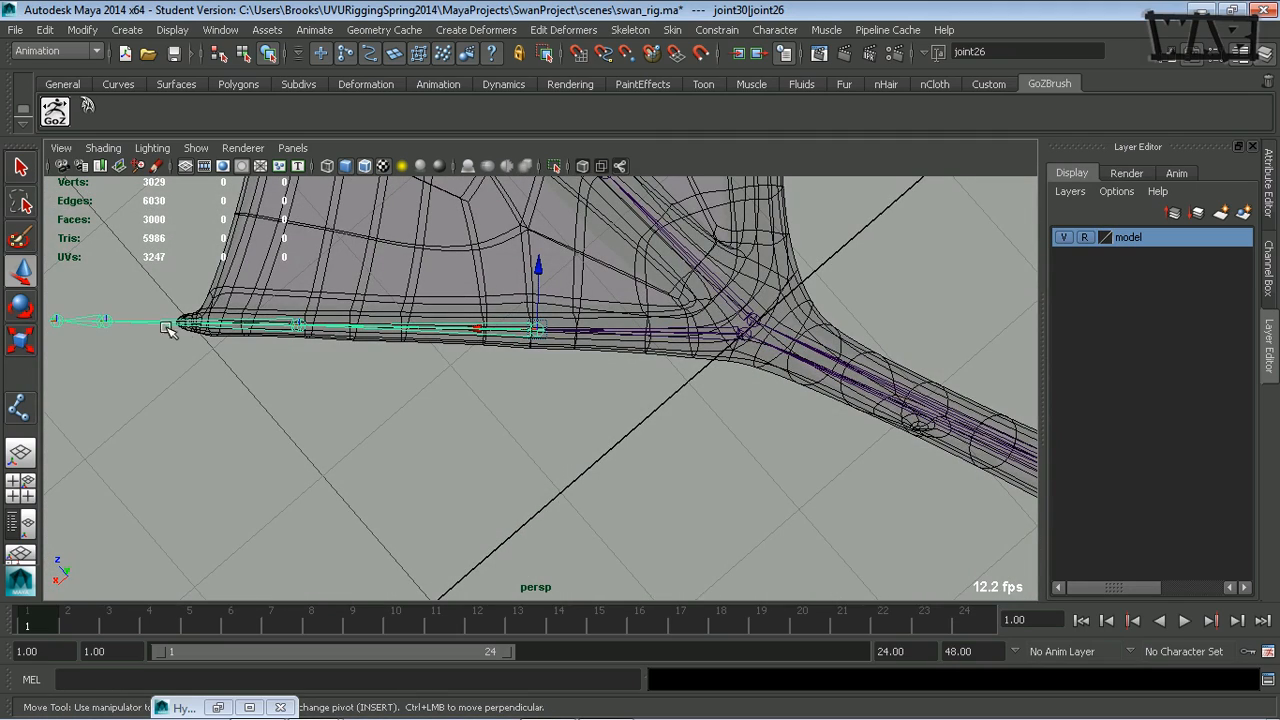
{"action": "left_click_drag", "start_coordinate": [478, 331], "coordinate": [515, 335]}
- Slide the outer toe's third and fourth joints back along the toe so the chain ends at the toe's tip
{"action": "left_click", "coordinate": [343, 325]}
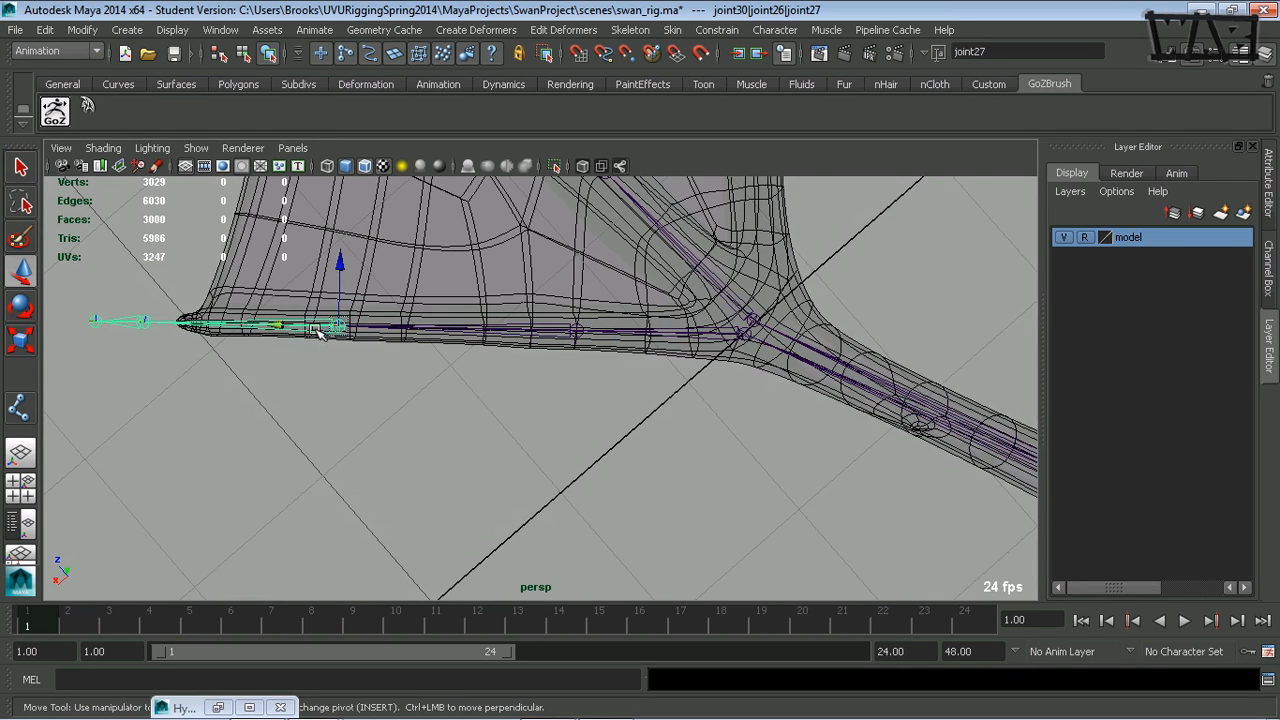
{"action": "left_click_drag", "start_coordinate": [284, 326], "coordinate": [358, 334]}
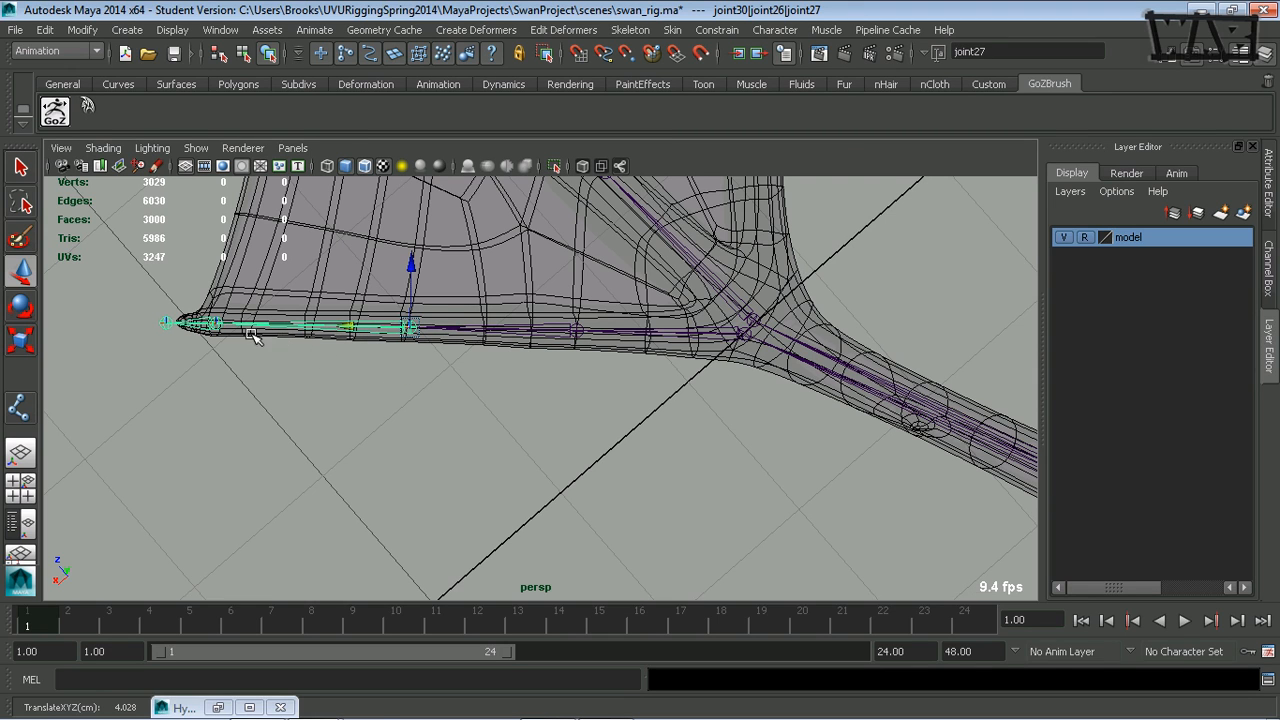
{"action": "left_click", "coordinate": [195, 320]}
{"action": "left_click_drag", "start_coordinate": [156, 321], "coordinate": [176, 324]}
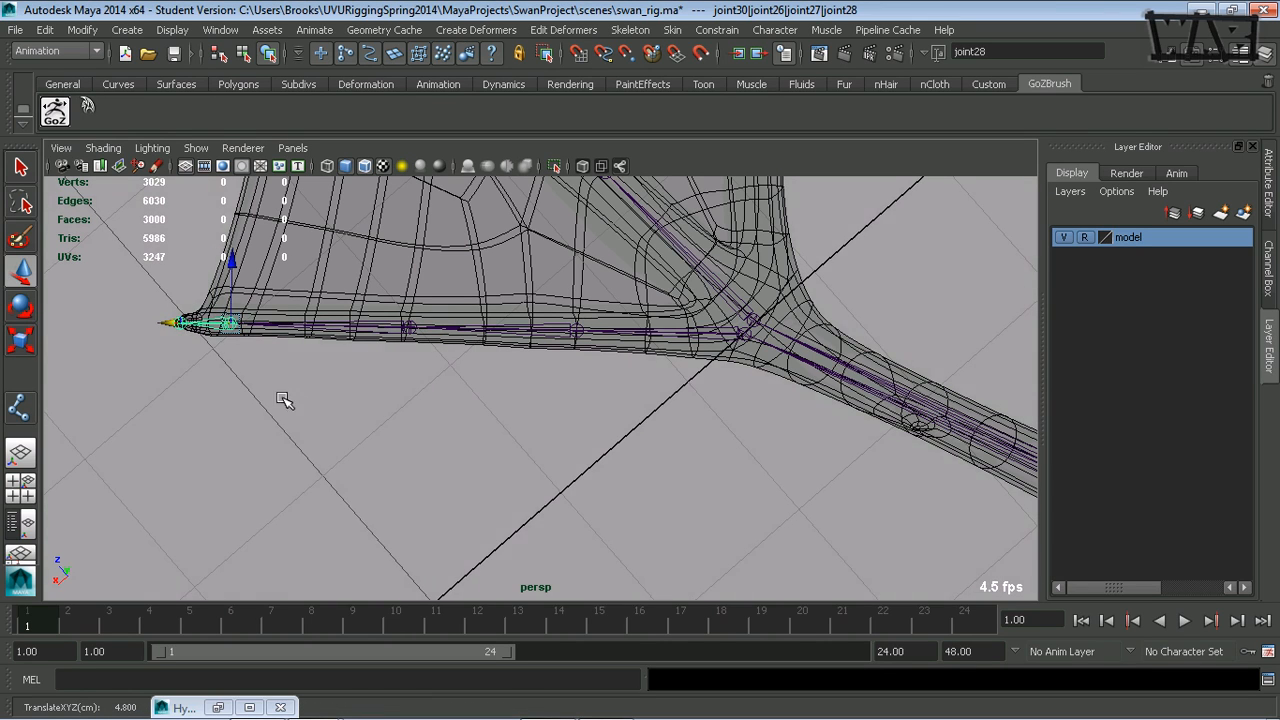
- Duplicate the middle toe's joint chain and rotate the copy to run along the inner toe
{"action": "left_click_drag", "start_coordinate": [283, 399], "coordinate": [551, 277], "text": "alt"}
{"action": "left_click", "coordinate": [473, 250]}
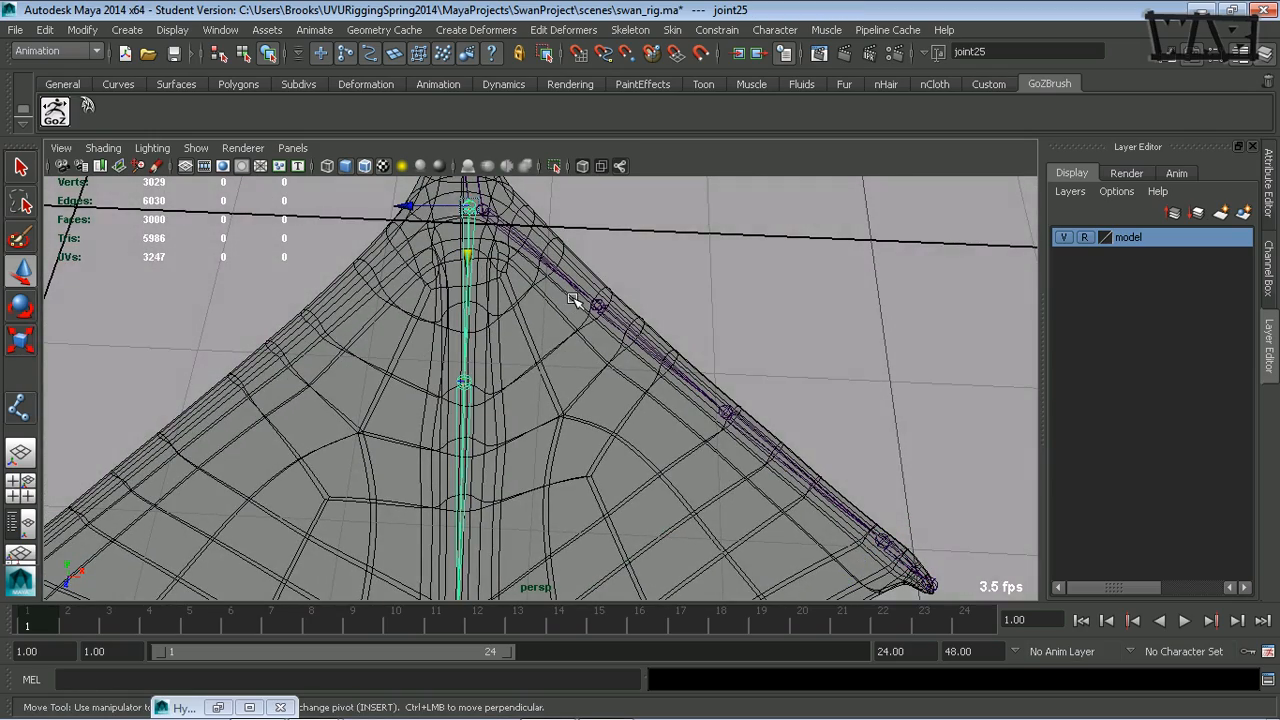
{"action": "left_click", "coordinate": [596, 302]}
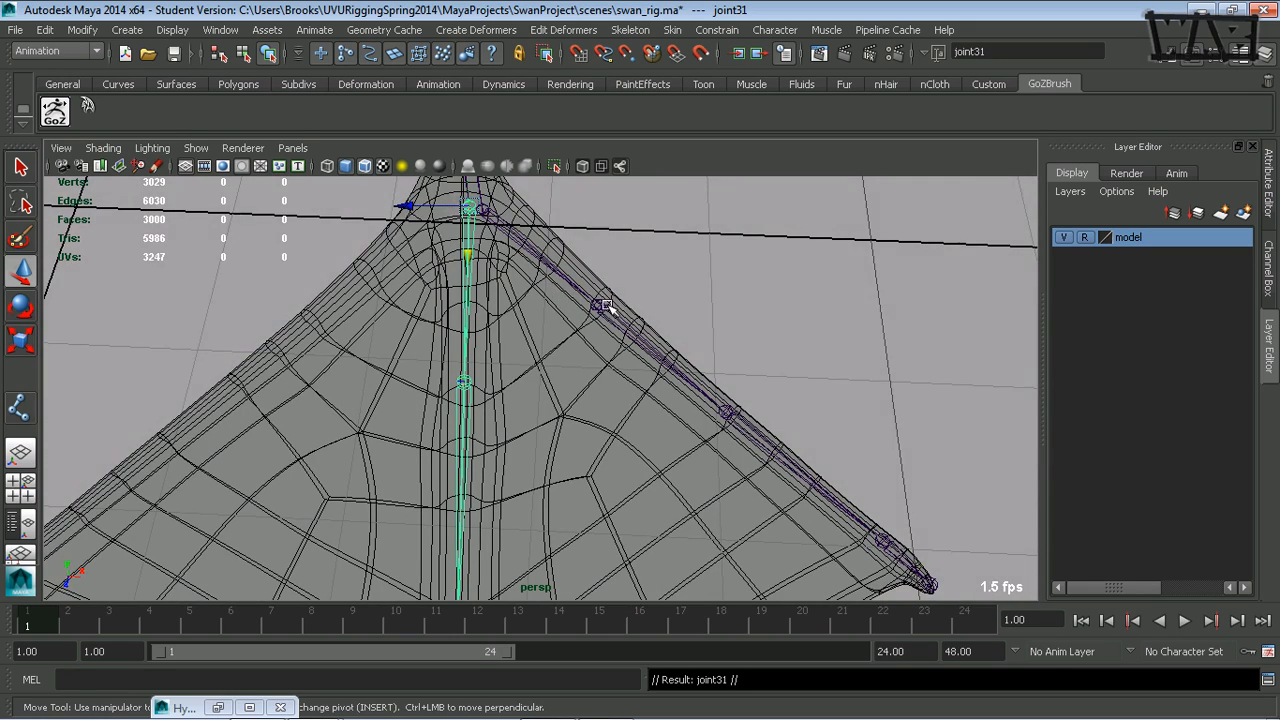
{"action": "right_click_drag", "start_coordinate": [608, 304], "coordinate": [446, 327], "text": "alt"}
{"action": "middle_click_drag", "start_coordinate": [446, 327], "coordinate": [497, 272], "text": "alt"}
{"action": "key", "text": "e"}
{"action": "left_click", "coordinate": [567, 271]}
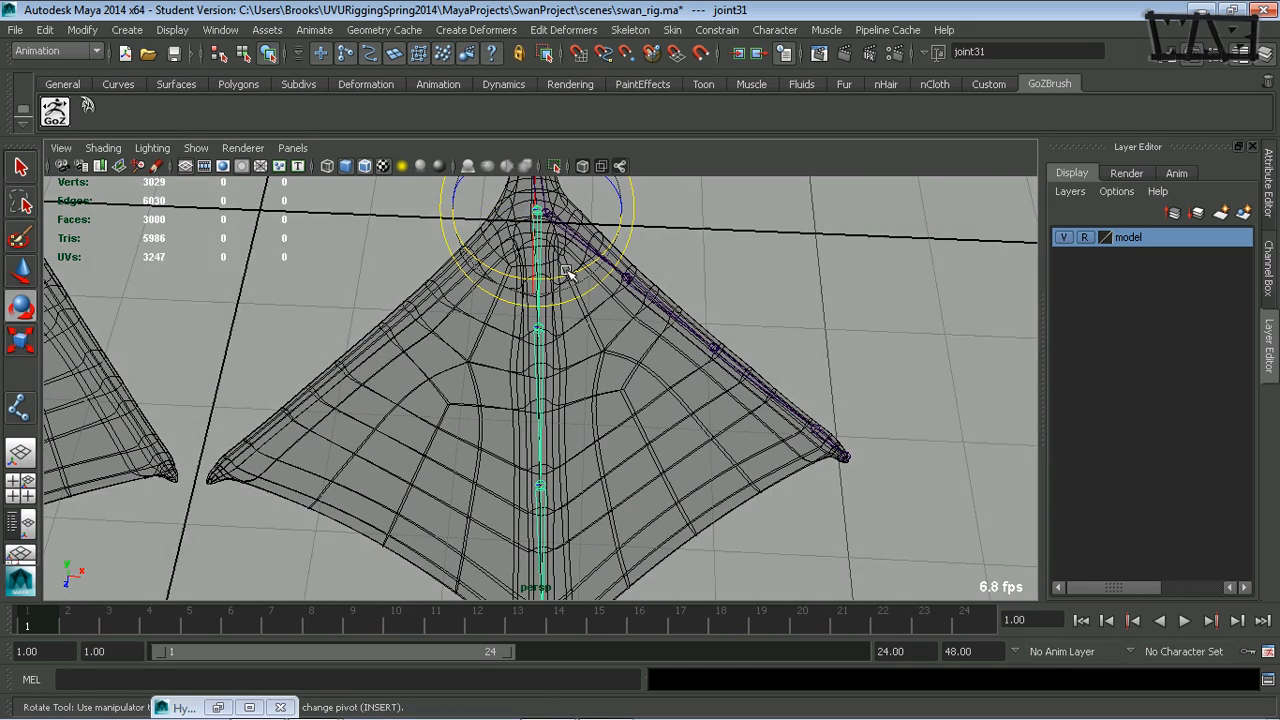
{"action": "left_click_drag", "start_coordinate": [567, 271], "coordinate": [660, 354]}
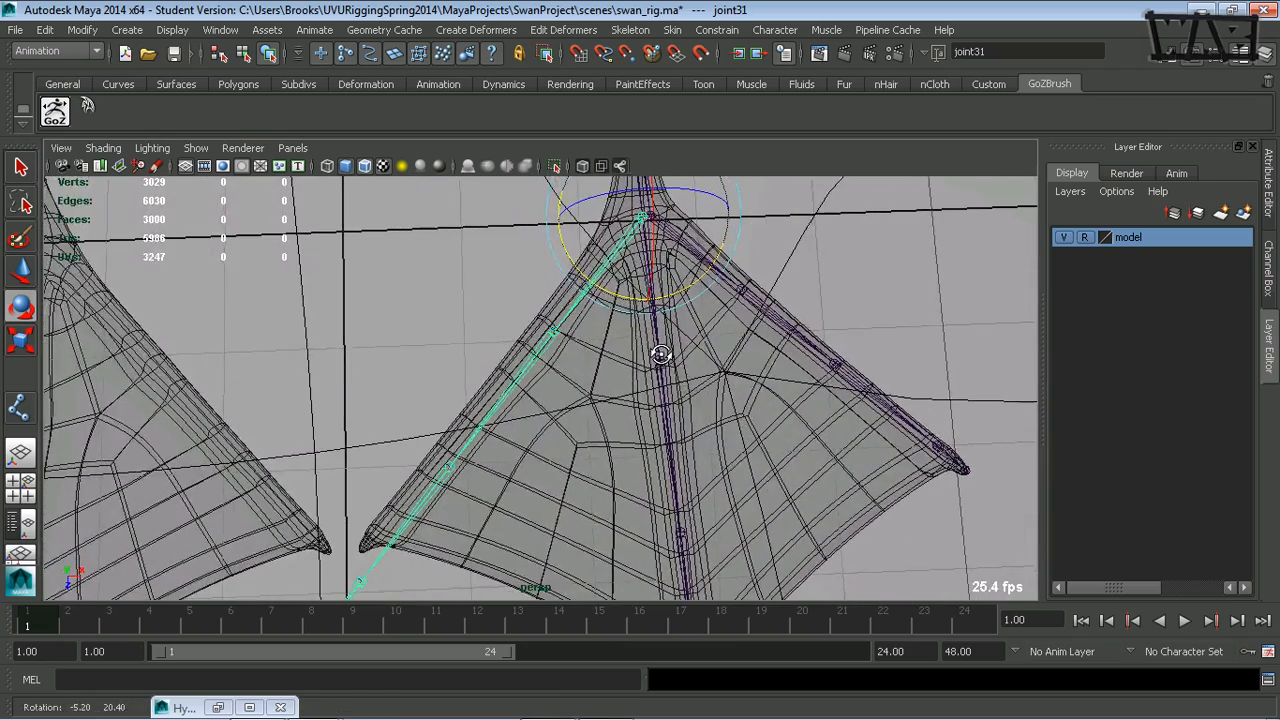
- Set the Move tool's axis to World, dock its settings, and move the inner toe chain's root joint into the toe's base
{"action": "key", "text": "w"}
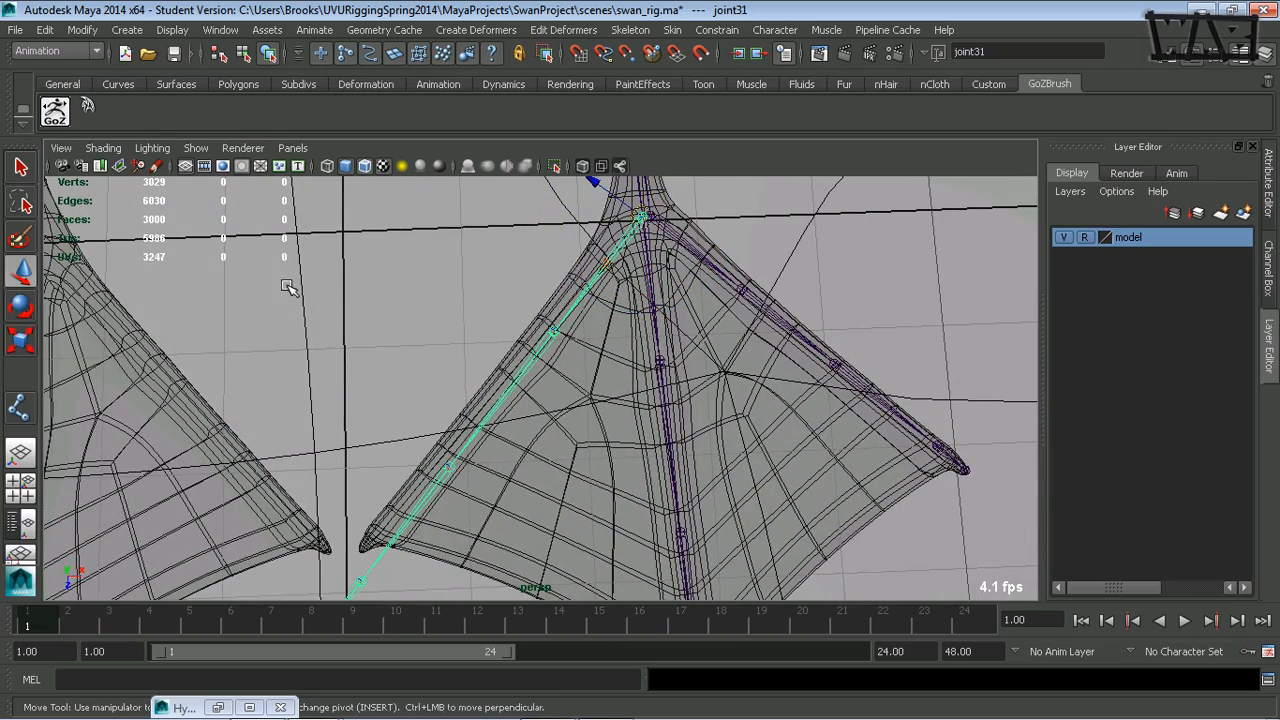
{"action": "double_click", "coordinate": [20, 270]}
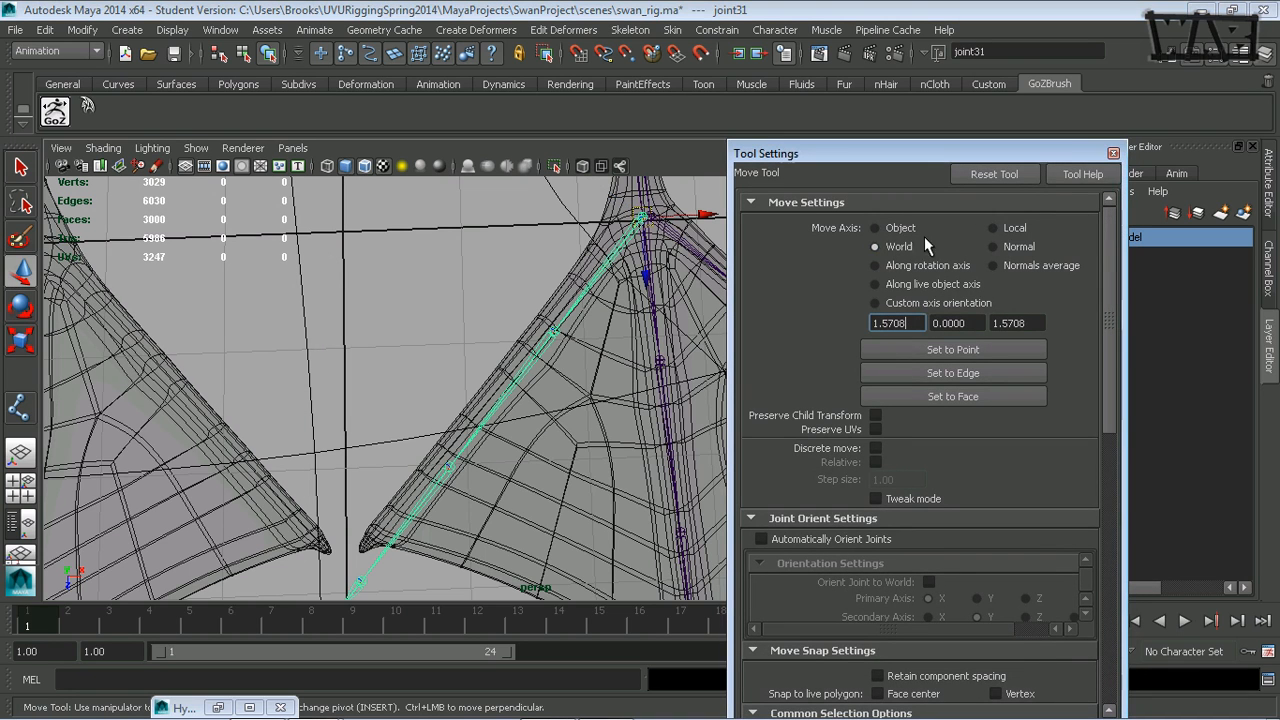
{"action": "double_click", "coordinate": [1157, 158]}
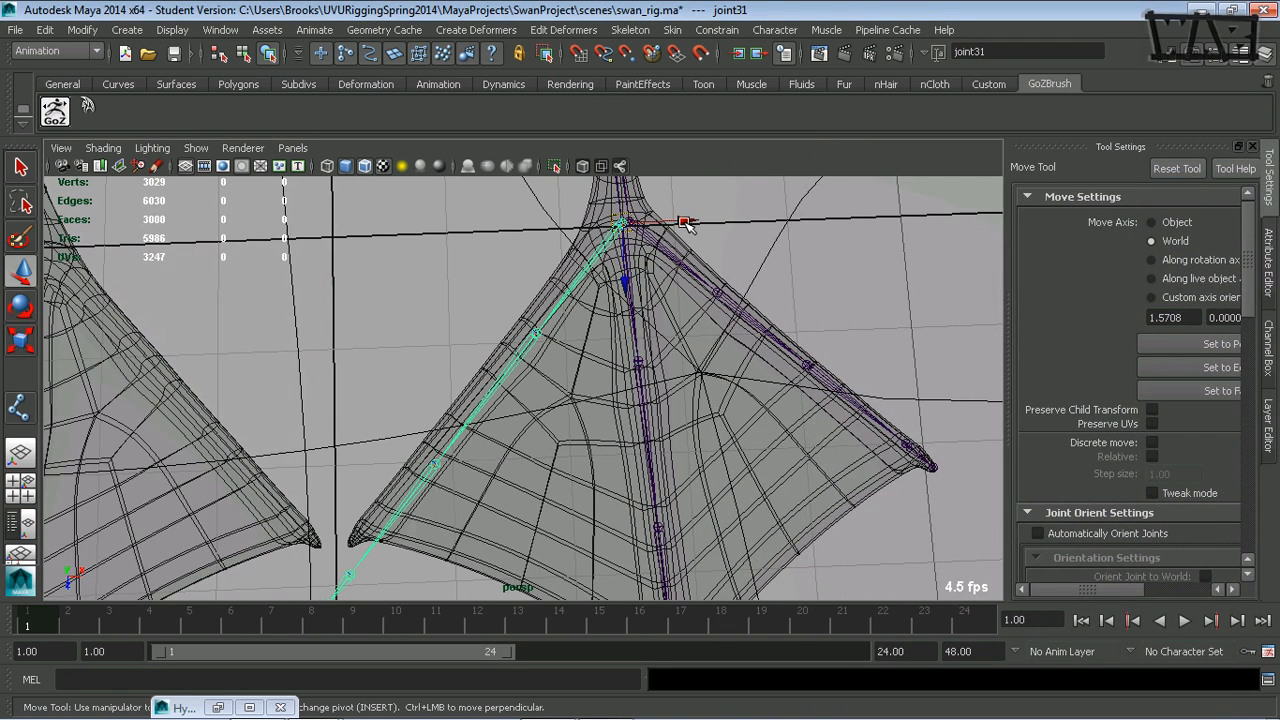
{"action": "left_click_drag", "start_coordinate": [687, 224], "coordinate": [669, 262]}
- Fine-tune the root joint's rotation so the inner toe chain passes through the toe's tip
{"action": "key", "text": "e"}
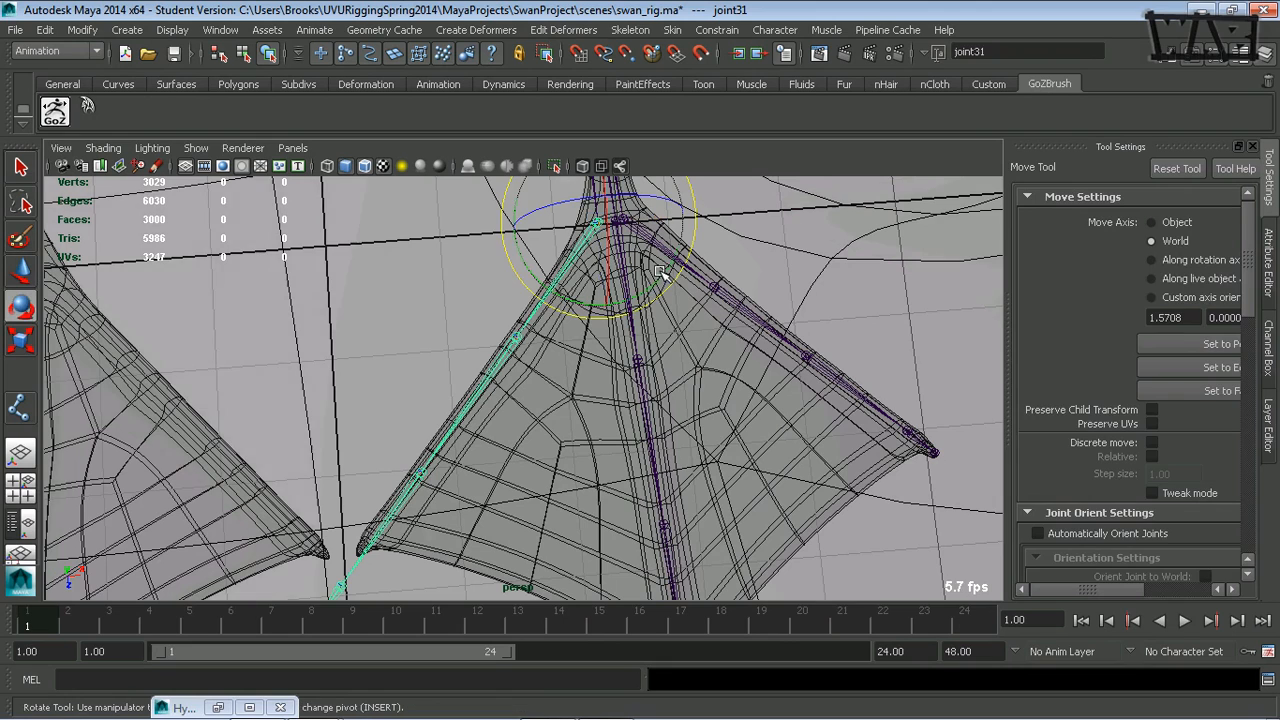
{"action": "key", "text": "equal"}
{"action": "key", "text": "equal"}
{"action": "key", "text": "equal"}
{"action": "key", "text": "equal"}
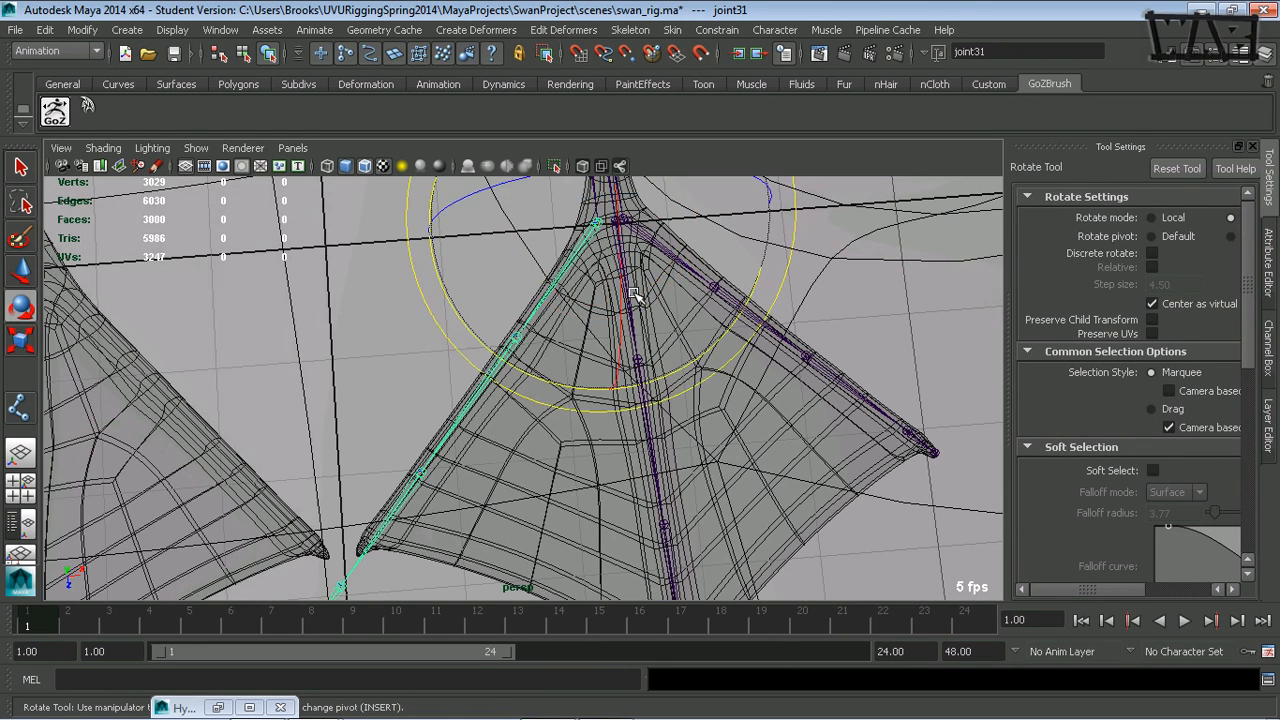
{"action": "left_click_drag", "start_coordinate": [716, 546], "coordinate": [713, 548]}
{"action": "key", "text": "minus"}
{"action": "key", "text": "minus"}
{"action": "key", "text": "minus"}
{"action": "key", "text": "minus"}
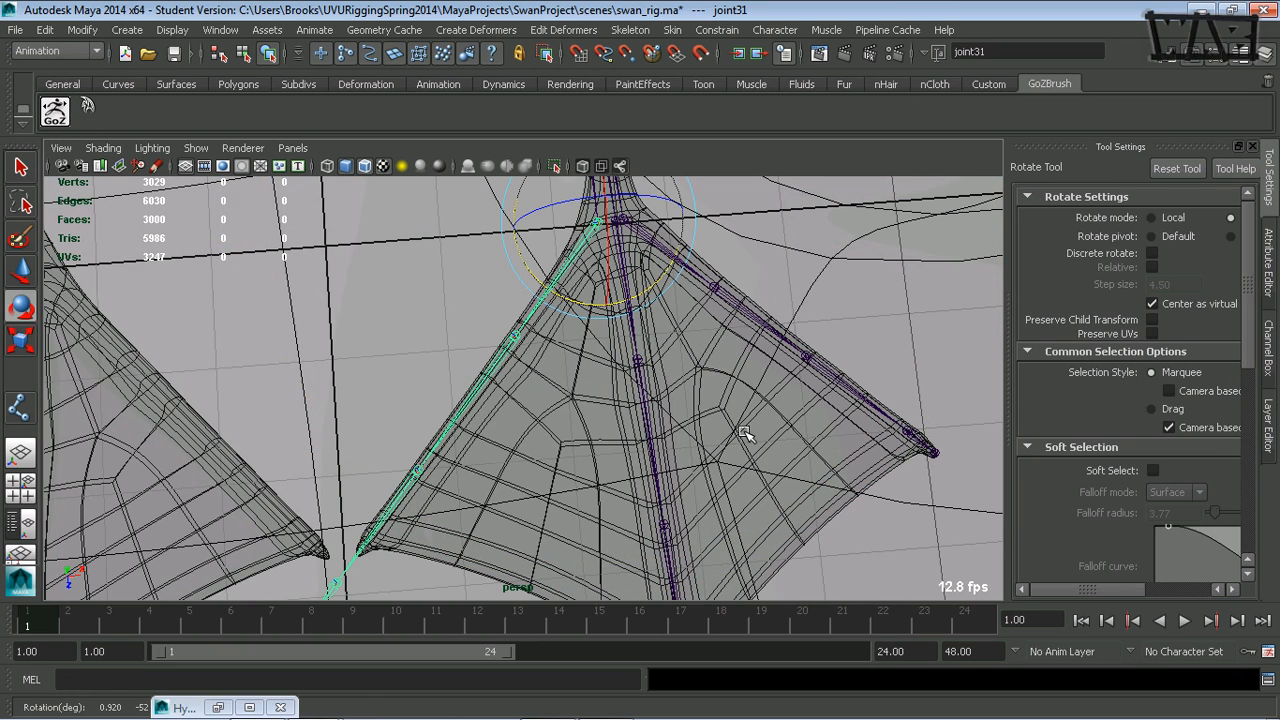
- Set the Move tool's axis to Object and slide the inner toe chain's second and third joints back along the toe to end at its tip
{"action": "key", "text": "w"}
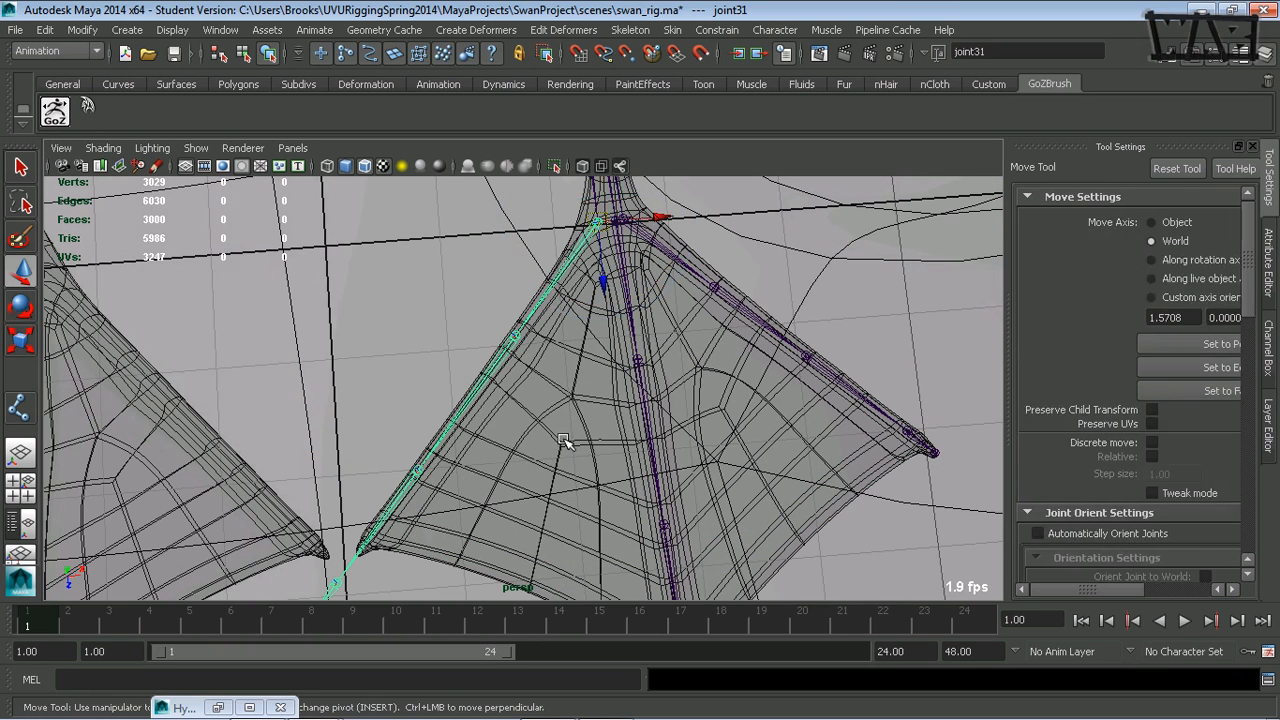
{"action": "left_click", "coordinate": [1178, 223]}
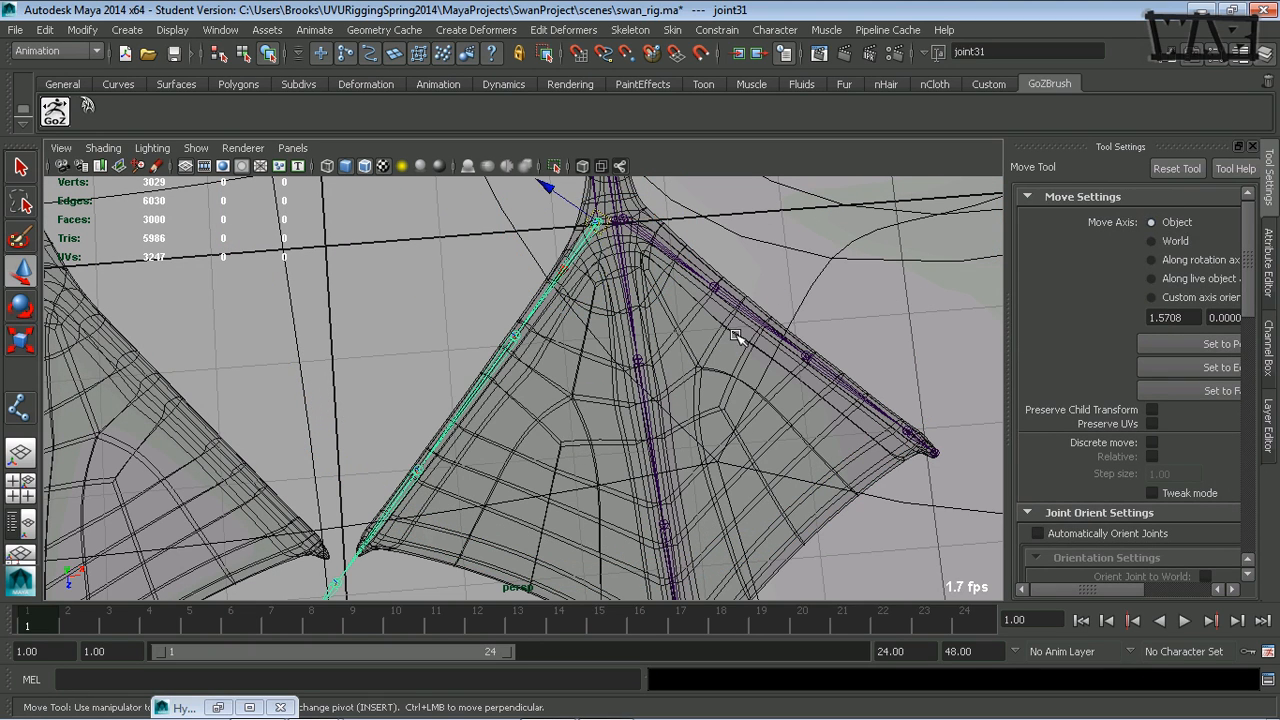
{"action": "left_click", "coordinate": [506, 356]}
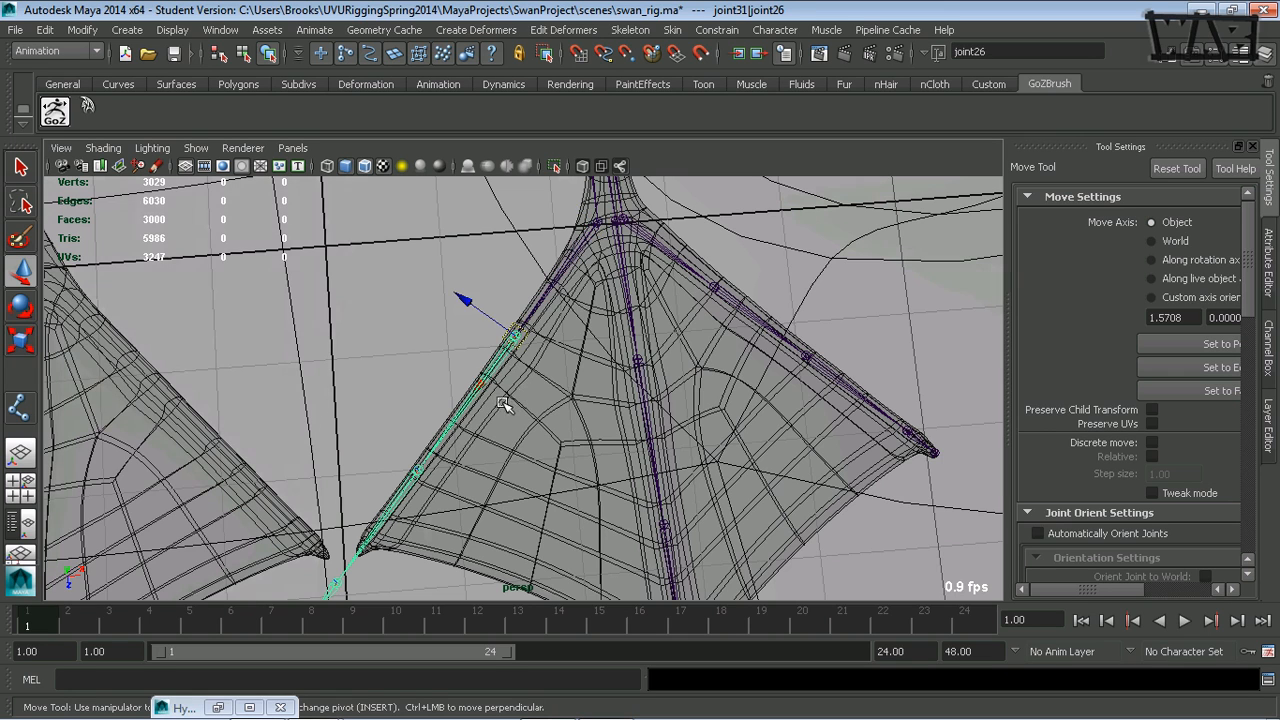
{"action": "left_click_drag", "start_coordinate": [483, 385], "coordinate": [507, 357]}
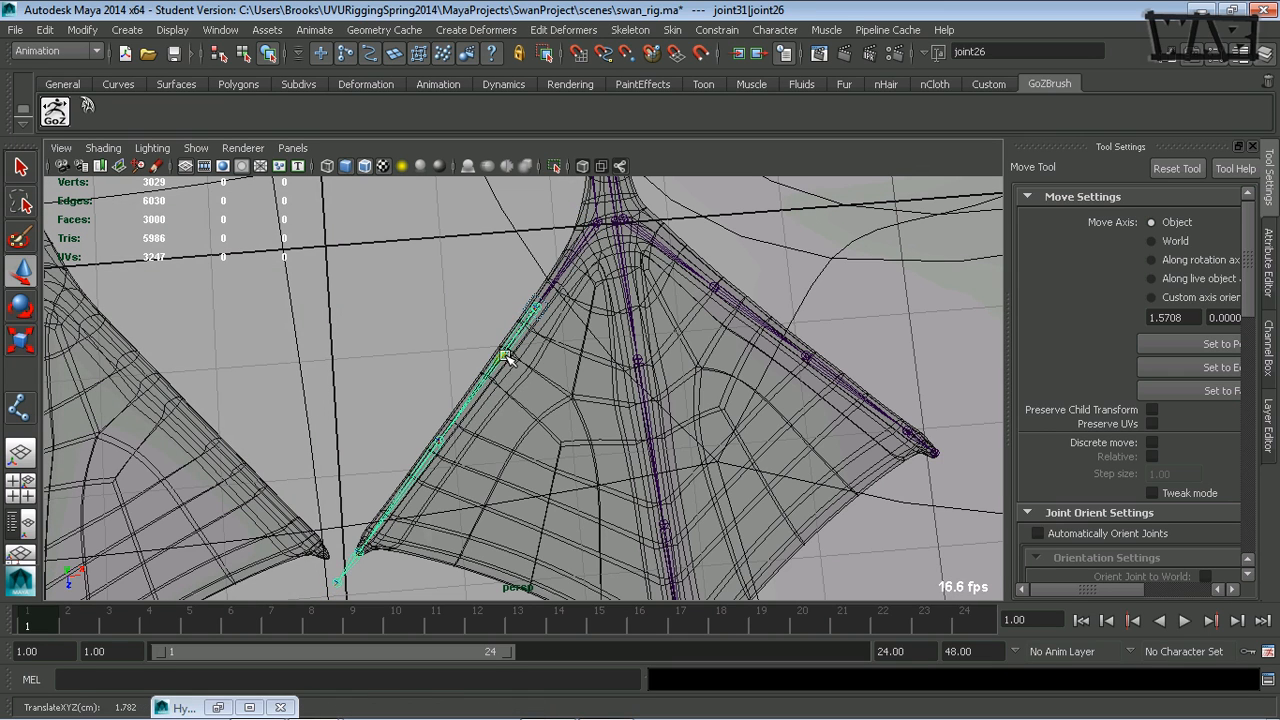
{"action": "left_click", "coordinate": [427, 460]}
{"action": "left_click_drag", "start_coordinate": [408, 480], "coordinate": [437, 455]}
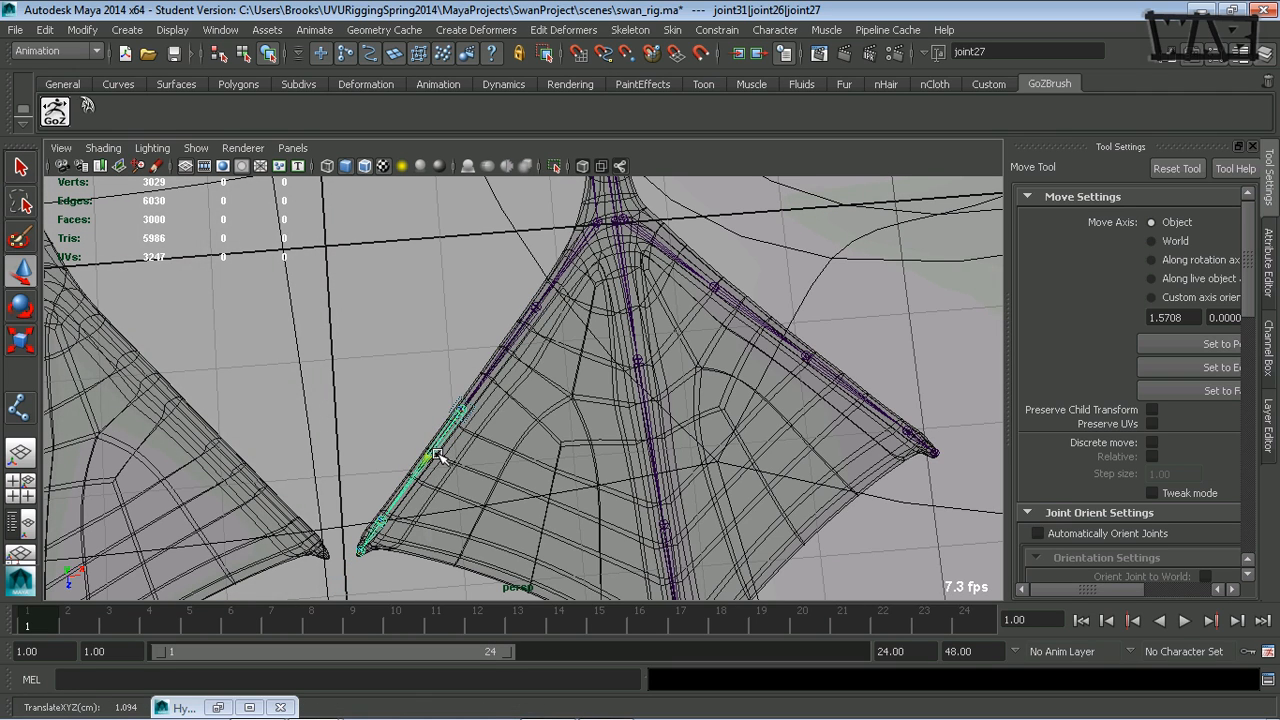
{"action": "left_click", "coordinate": [376, 532]}
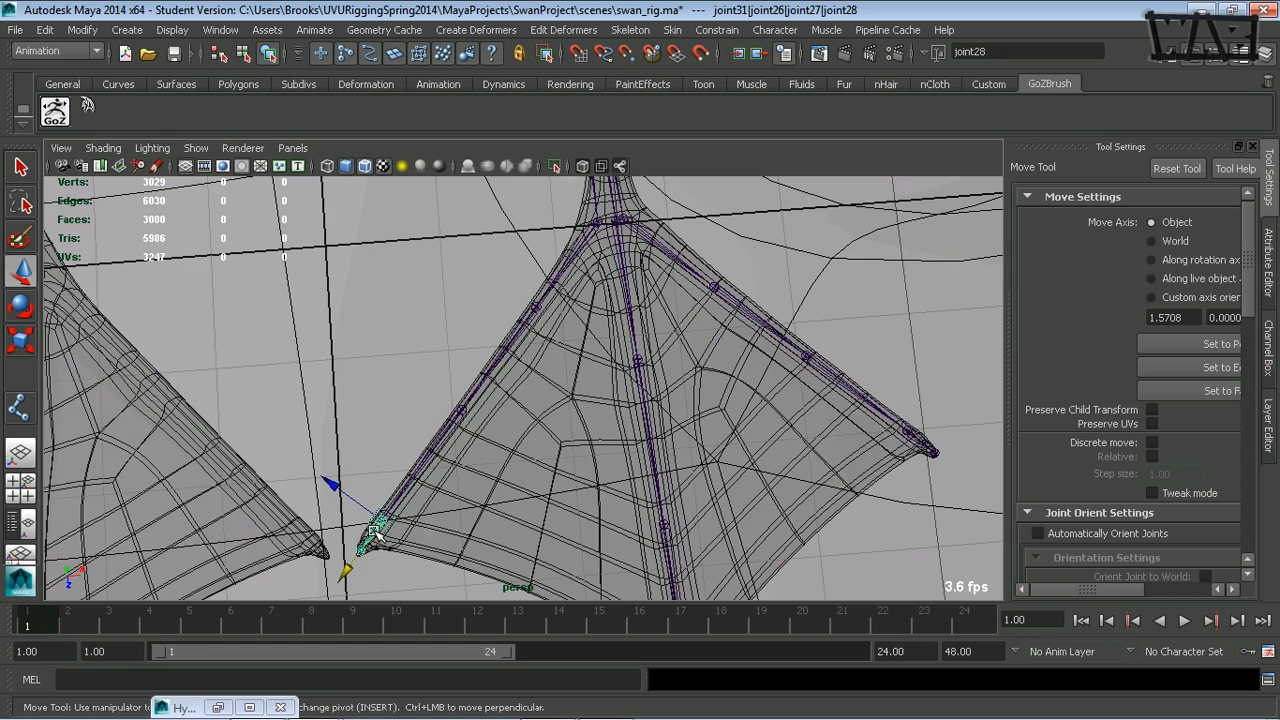
{"action": "left_click", "coordinate": [451, 436]}
{"action": "left_click_drag", "start_coordinate": [441, 437], "coordinate": [442, 440]}
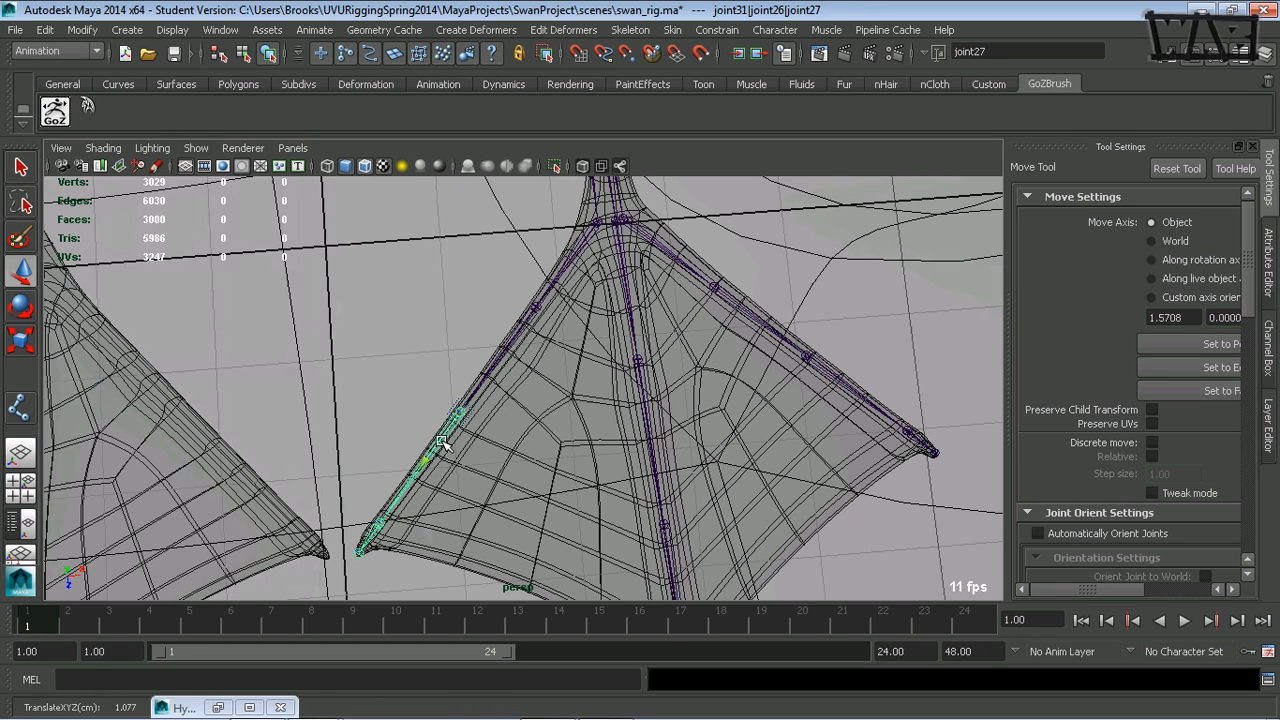
{"action": "left_click", "coordinate": [393, 428]}
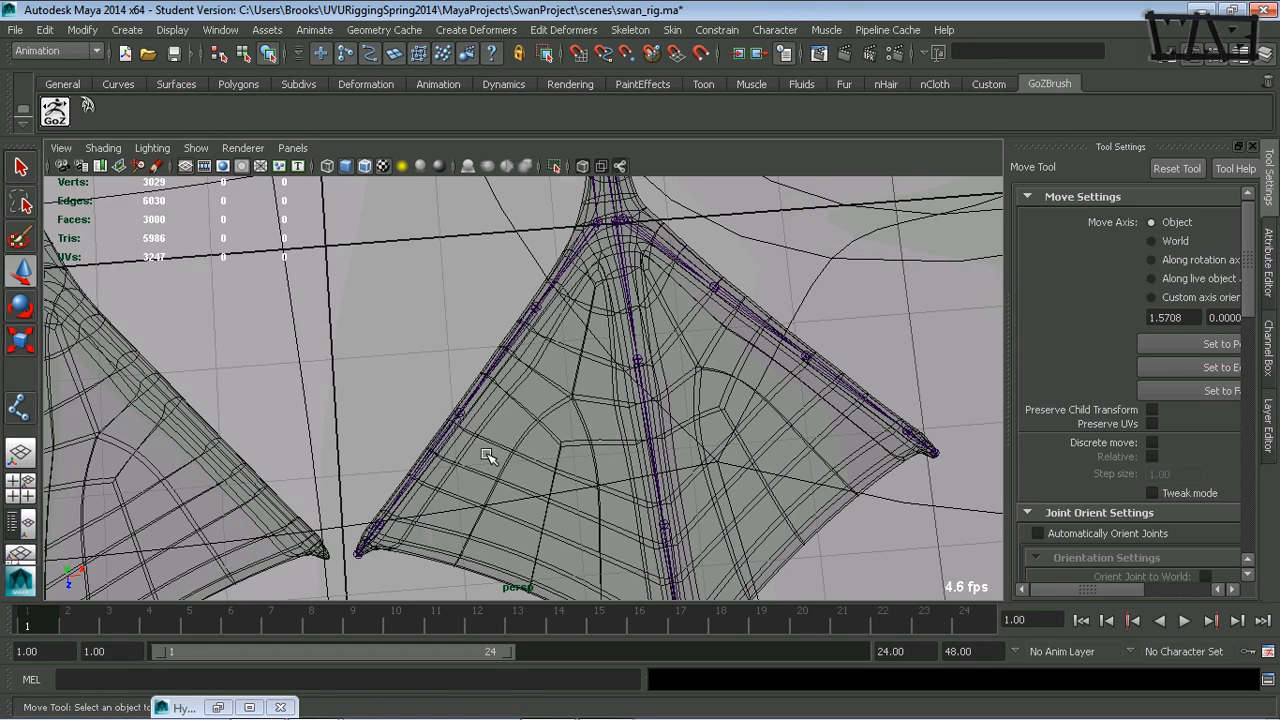
- Turn off the wireframe overlay on the shaded foot and select the root joints of all three toe chains
{"action": "left_click_drag", "start_coordinate": [491, 451], "coordinate": [423, 371], "text": "alt"}
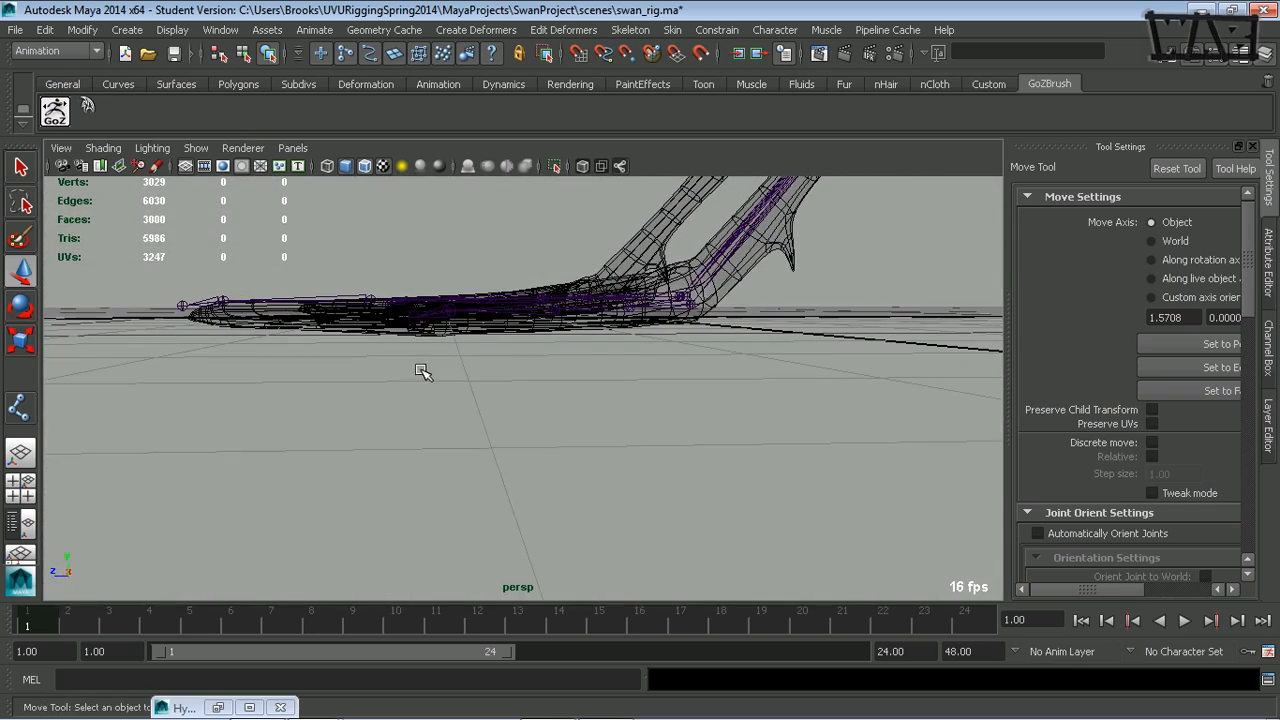
{"action": "left_click", "coordinate": [364, 166]}
{"action": "mouse_move", "coordinate": [512, 278]}
{"action": "left_mouse_down", "text": "alt"}
{"action": "mouse_move", "coordinate": [503, 314]}
{"action": "mouse_move", "coordinate": [464, 329]}
{"action": "mouse_move", "coordinate": [386, 303]}
{"action": "mouse_move", "coordinate": [412, 325]}
{"action": "mouse_move", "coordinate": [474, 309]}
{"action": "mouse_move", "coordinate": [573, 320]}
{"action": "mouse_move", "coordinate": [472, 318]}
{"action": "left_mouse_up", "text": "alt"}
{"action": "left_click", "coordinate": [595, 328]}
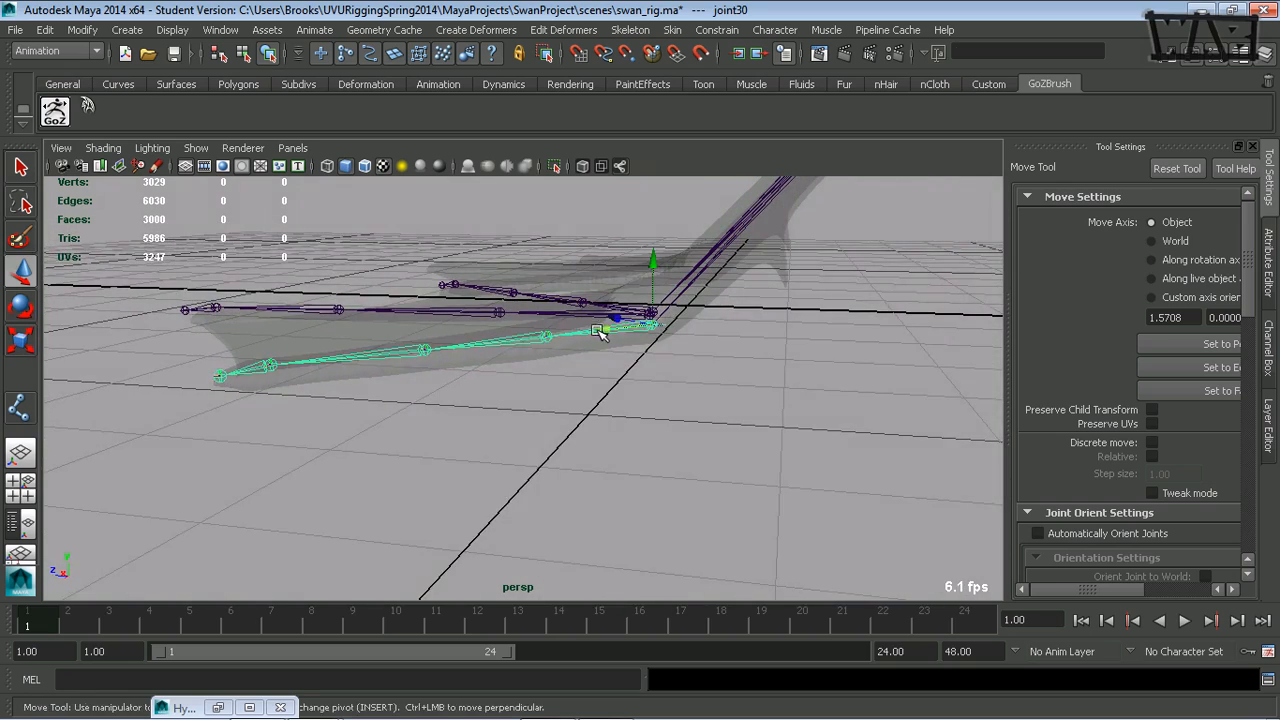
{"action": "mouse_move", "coordinate": [603, 331]}
{"action": "left_mouse_down", "text": "alt"}
{"action": "mouse_move", "coordinate": [580, 360]}
{"action": "mouse_move", "coordinate": [580, 334]}
{"action": "left_mouse_up", "text": "alt"}
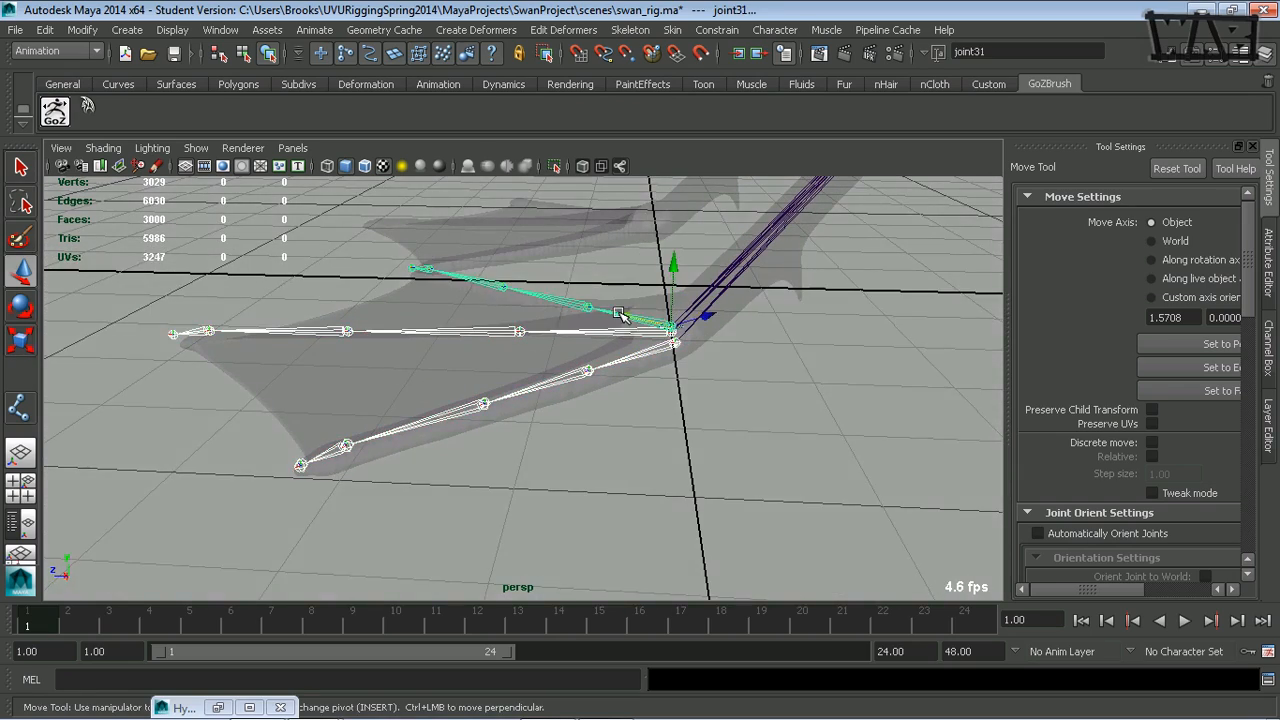
- Set the Rotate tool's mode to Gimbal and tilt the three toe chains down into the foot mesh
{"action": "key", "text": "e"}
{"action": "left_click_drag", "start_coordinate": [535, 372], "coordinate": [516, 390], "text": "alt"}
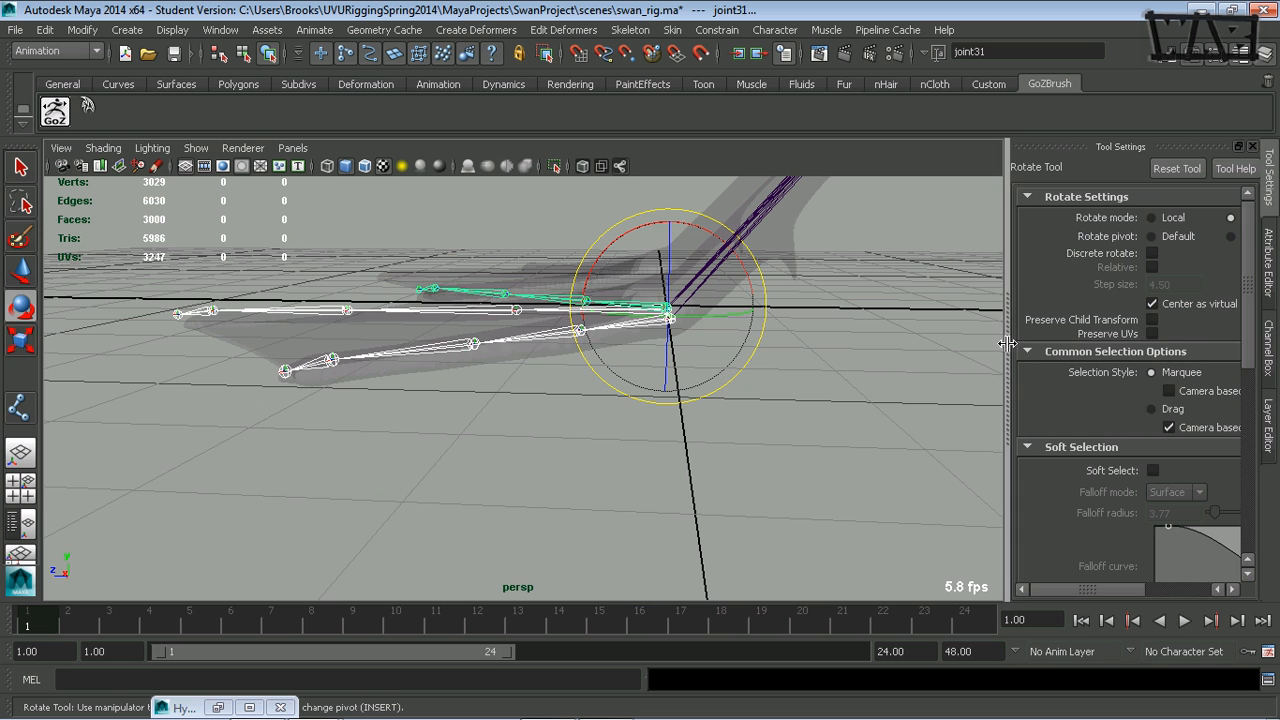
{"action": "left_click_drag", "start_coordinate": [1008, 350], "coordinate": [862, 352]}
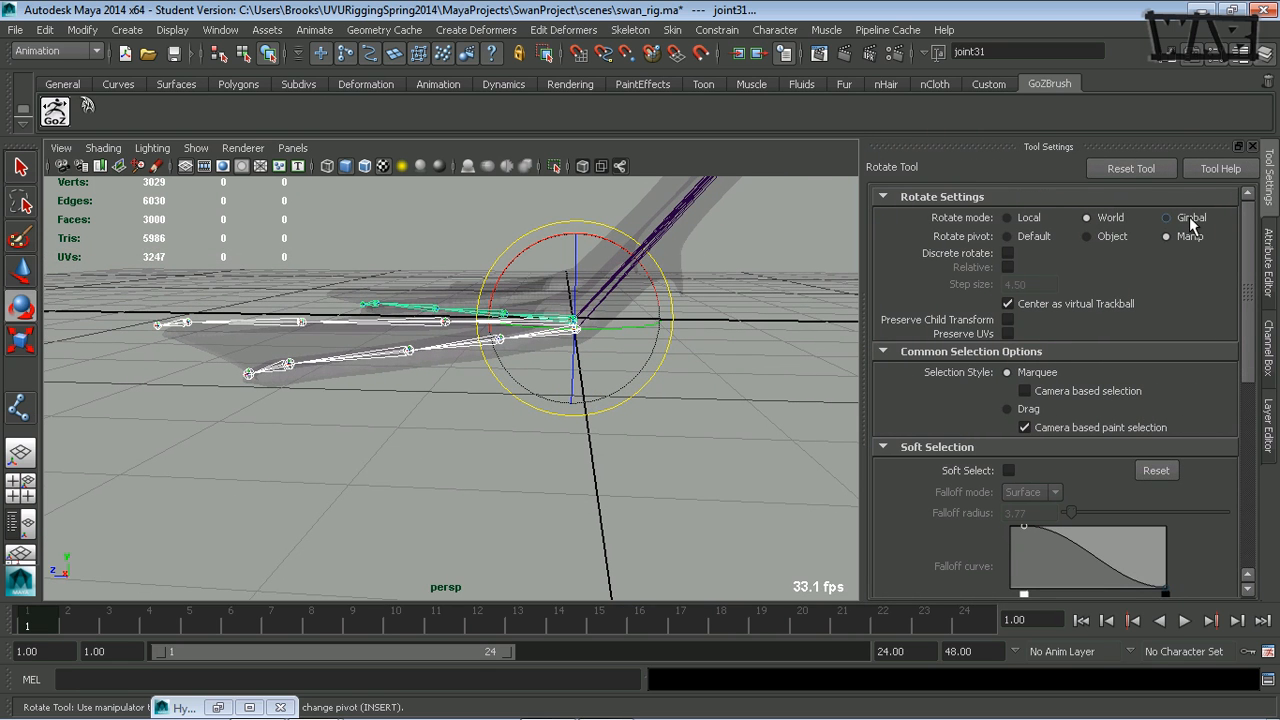
{"action": "left_click", "coordinate": [1166, 217]}
{"action": "left_click_drag", "start_coordinate": [680, 388], "coordinate": [615, 420], "text": "alt"}
{"action": "left_click_drag", "start_coordinate": [551, 272], "coordinate": [458, 376]}
- Hide the grid, adjust the rotate manipulator's size, and check the three toe chains' fit inside the foot from the side and front
{"action": "left_click", "coordinate": [186, 166]}
{"action": "key", "text": "plus"}
{"action": "key", "text": "plus"}
{"action": "key", "text": "plus"}
{"action": "key", "text": "plus"}
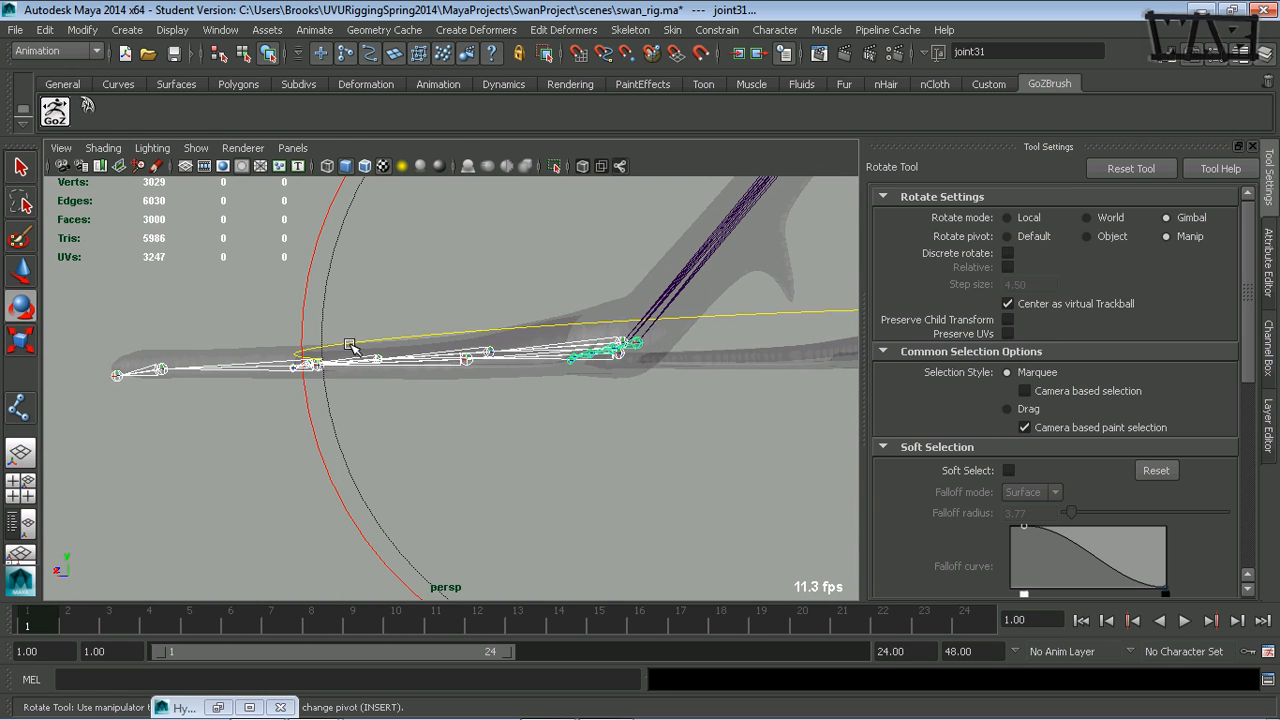
{"action": "left_click_drag", "start_coordinate": [513, 362], "coordinate": [357, 370], "text": "alt"}
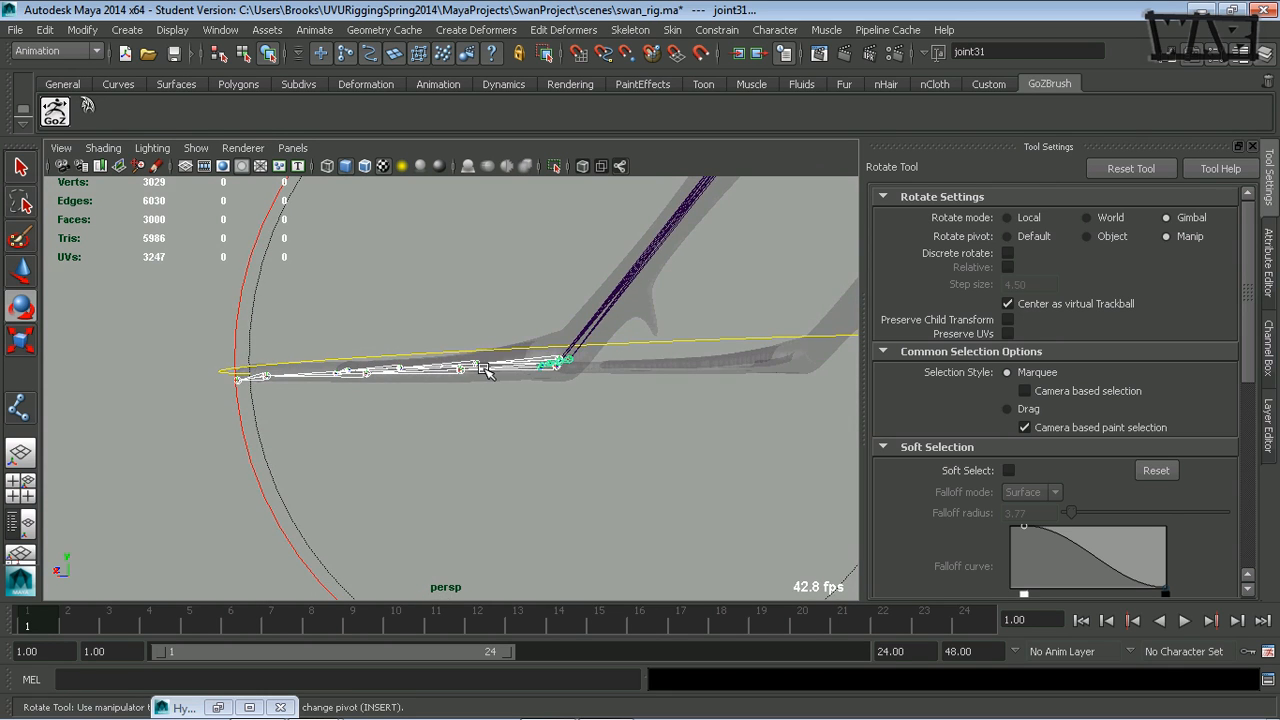
{"action": "key", "text": "minus"}
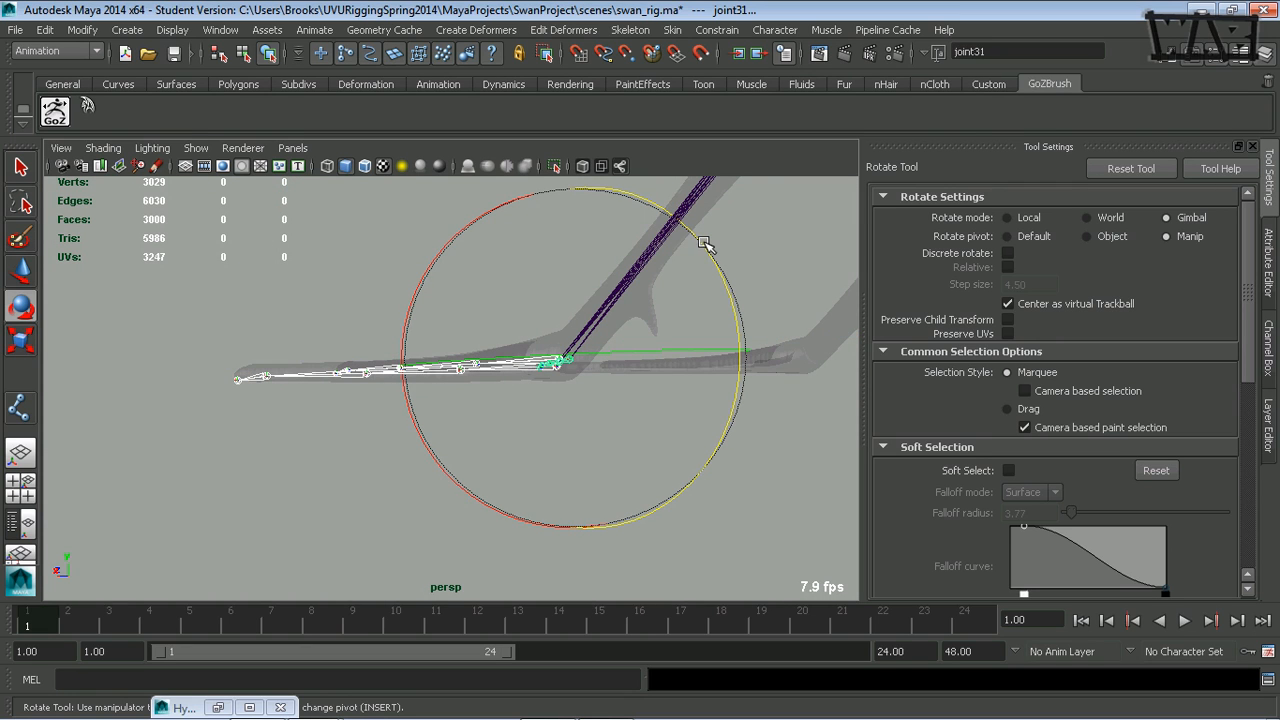
{"action": "left_click_drag", "start_coordinate": [705, 246], "coordinate": [477, 440]}
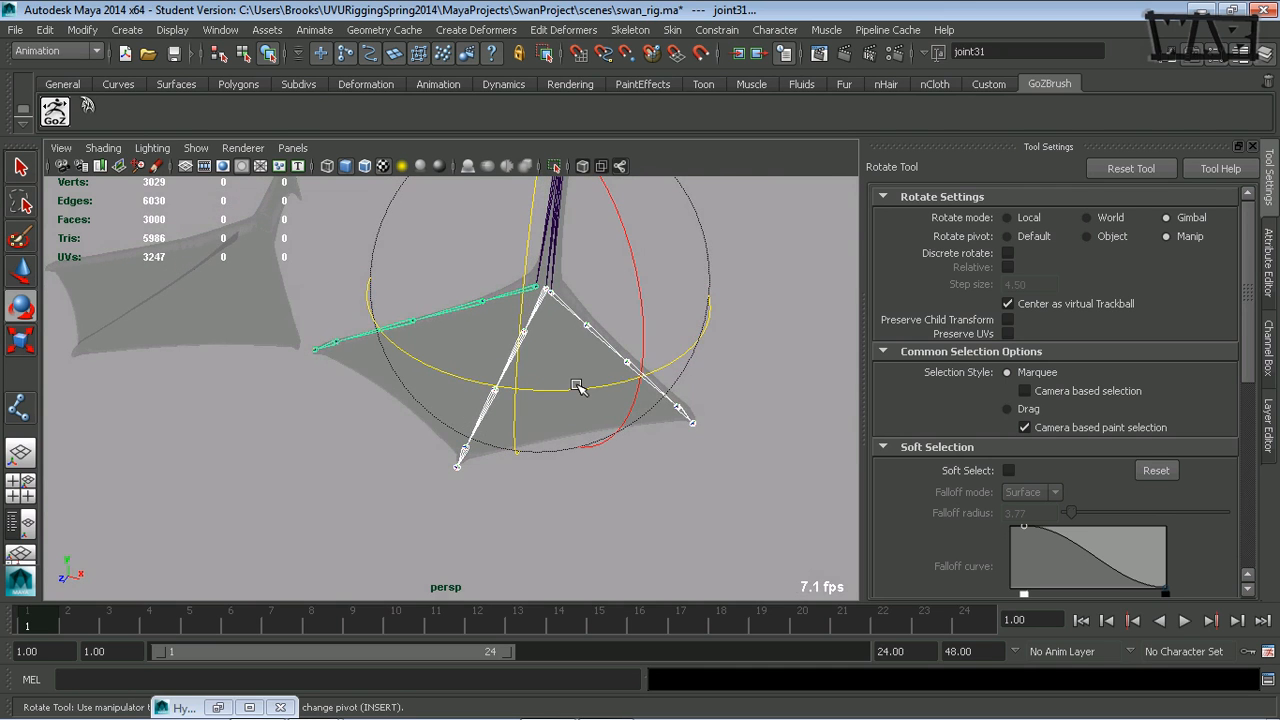
{"action": "left_click_drag", "start_coordinate": [577, 387], "coordinate": [395, 470], "text": "alt"}
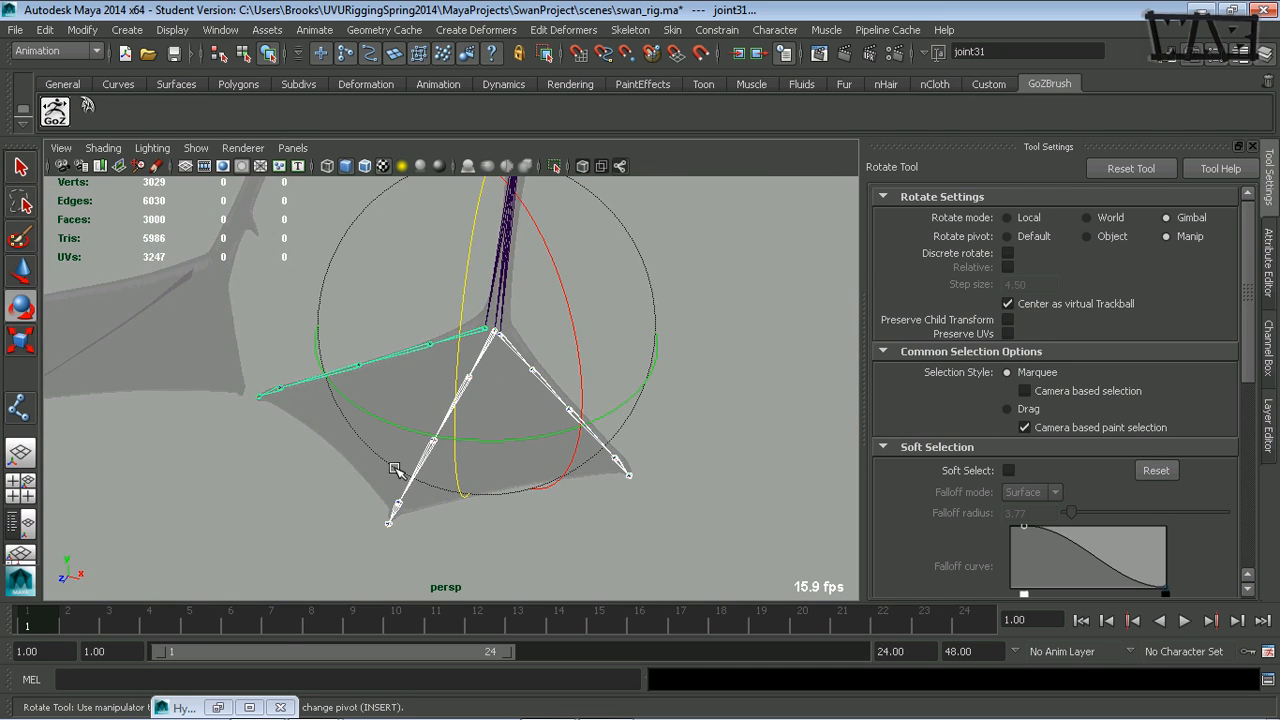
- Restore the Hypergraph Hierarchy window beside the foot view and frame the toe joint chains in it
{"action": "left_click", "coordinate": [218, 707]}
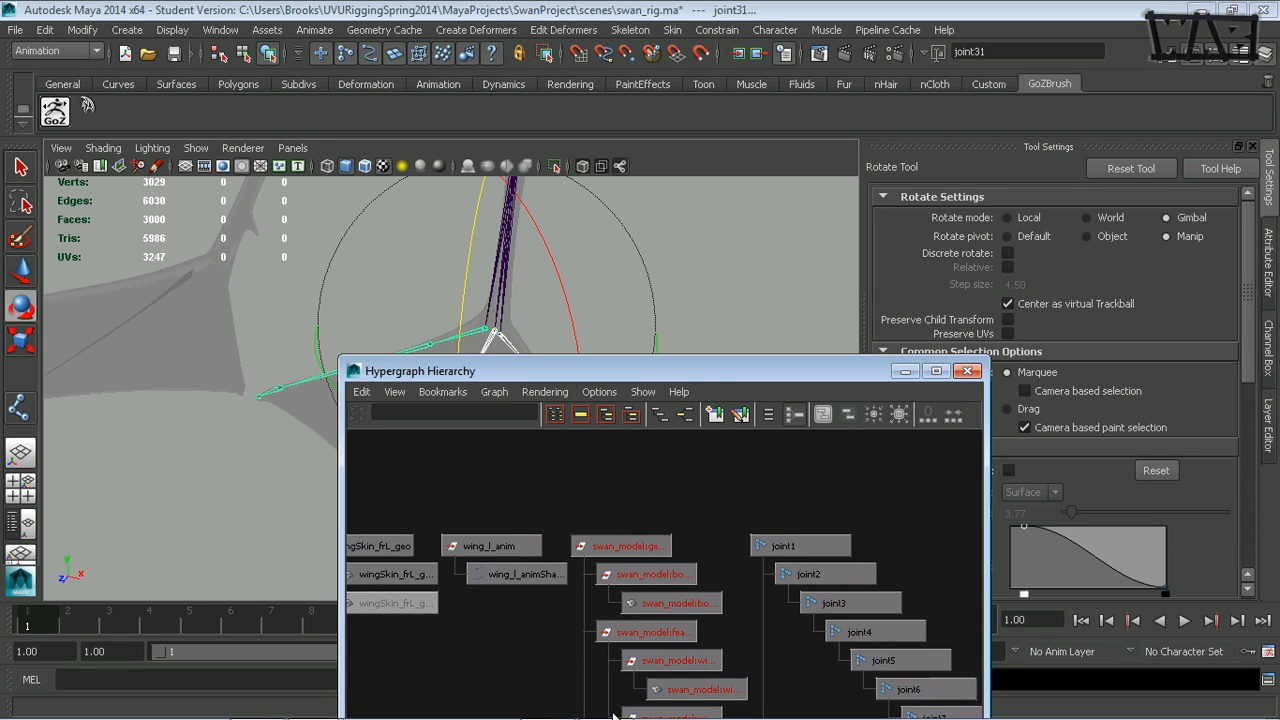
{"action": "left_click", "coordinate": [607, 703]}
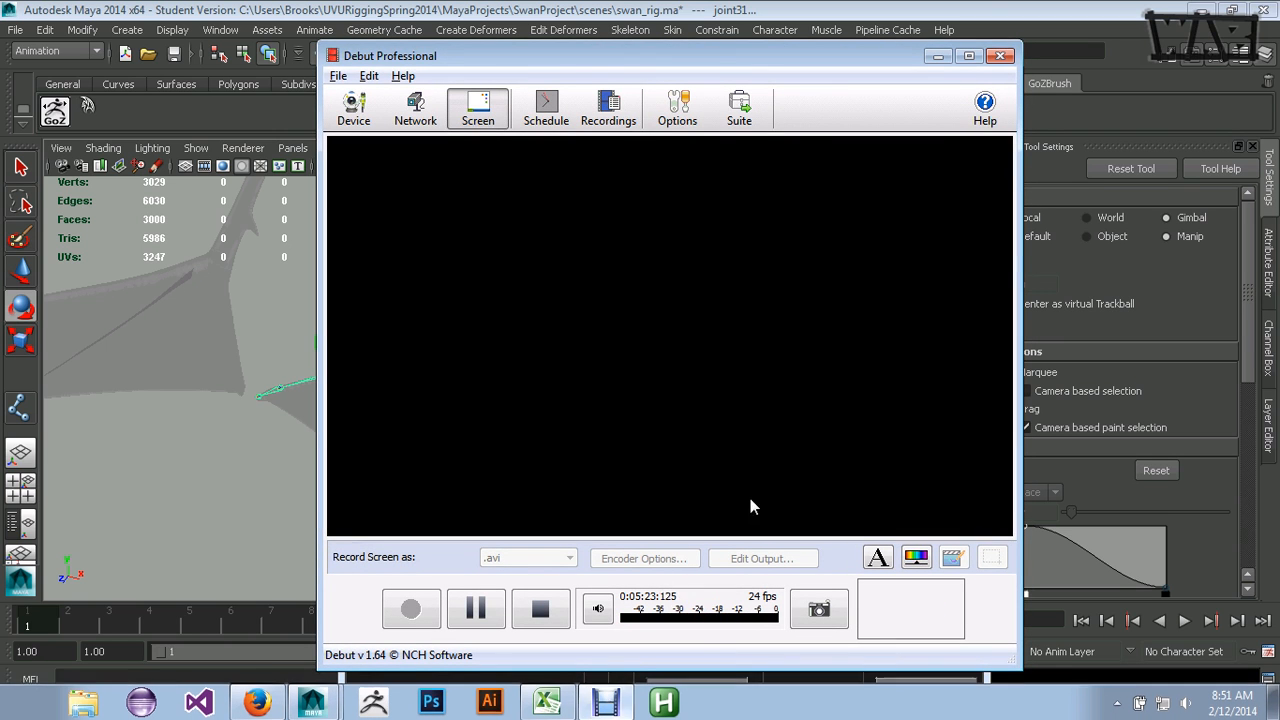
{"action": "left_click", "coordinate": [937, 56]}
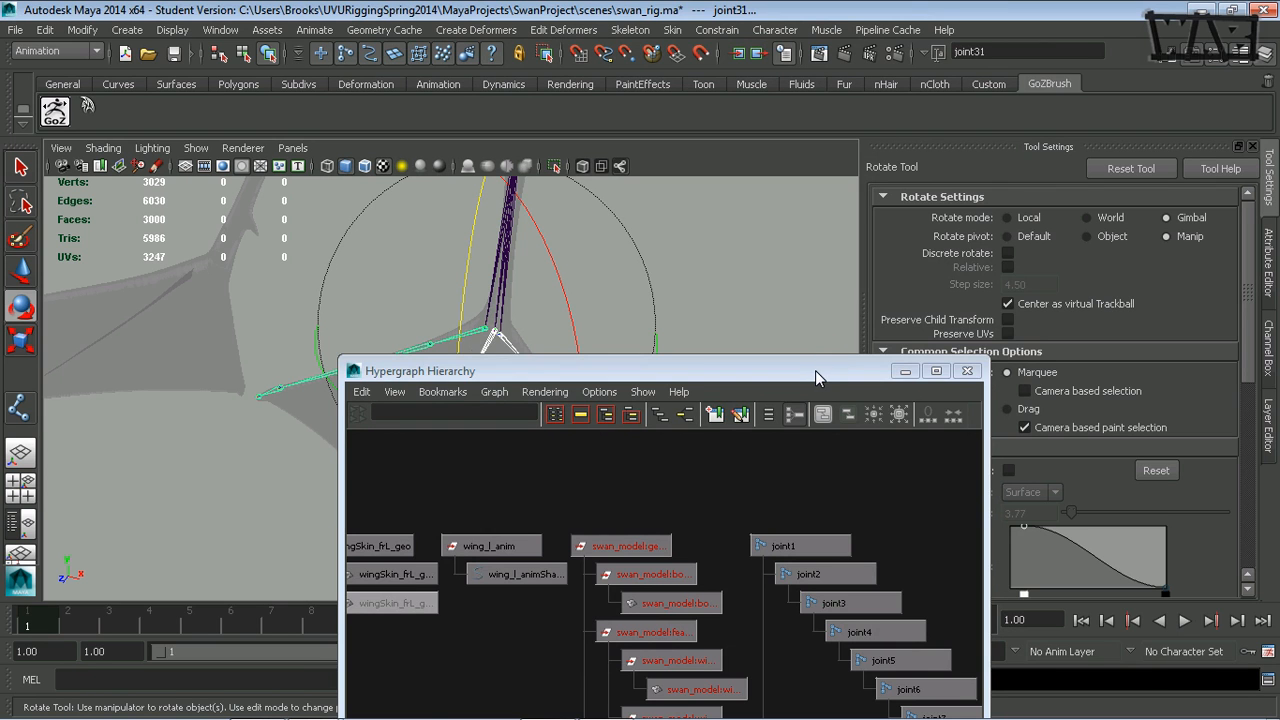
{"action": "left_click_drag", "start_coordinate": [815, 376], "coordinate": [1095, 167]}
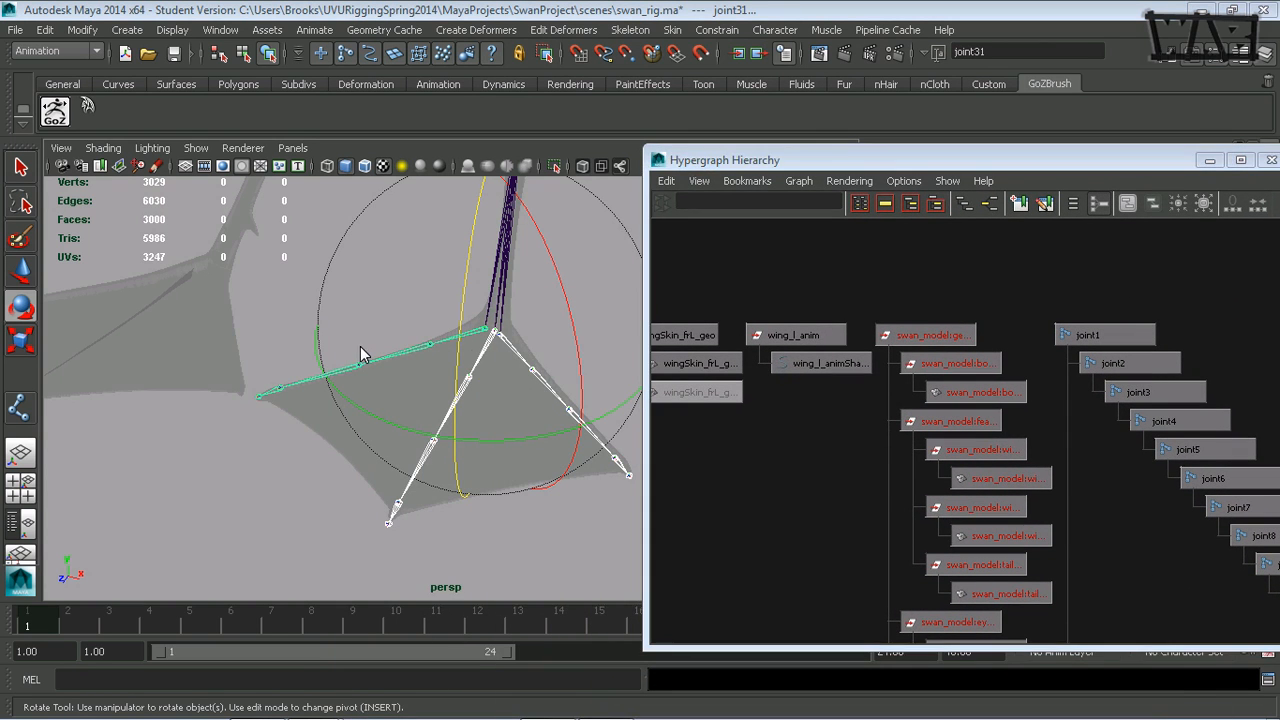
{"action": "right_click_drag", "start_coordinate": [1100, 467], "coordinate": [874, 487], "text": "alt"}
{"action": "middle_click_drag", "start_coordinate": [1046, 482], "coordinate": [905, 312], "text": "alt"}
{"action": "middle_click_drag", "start_coordinate": [948, 480], "coordinate": [902, 322], "text": "alt"}
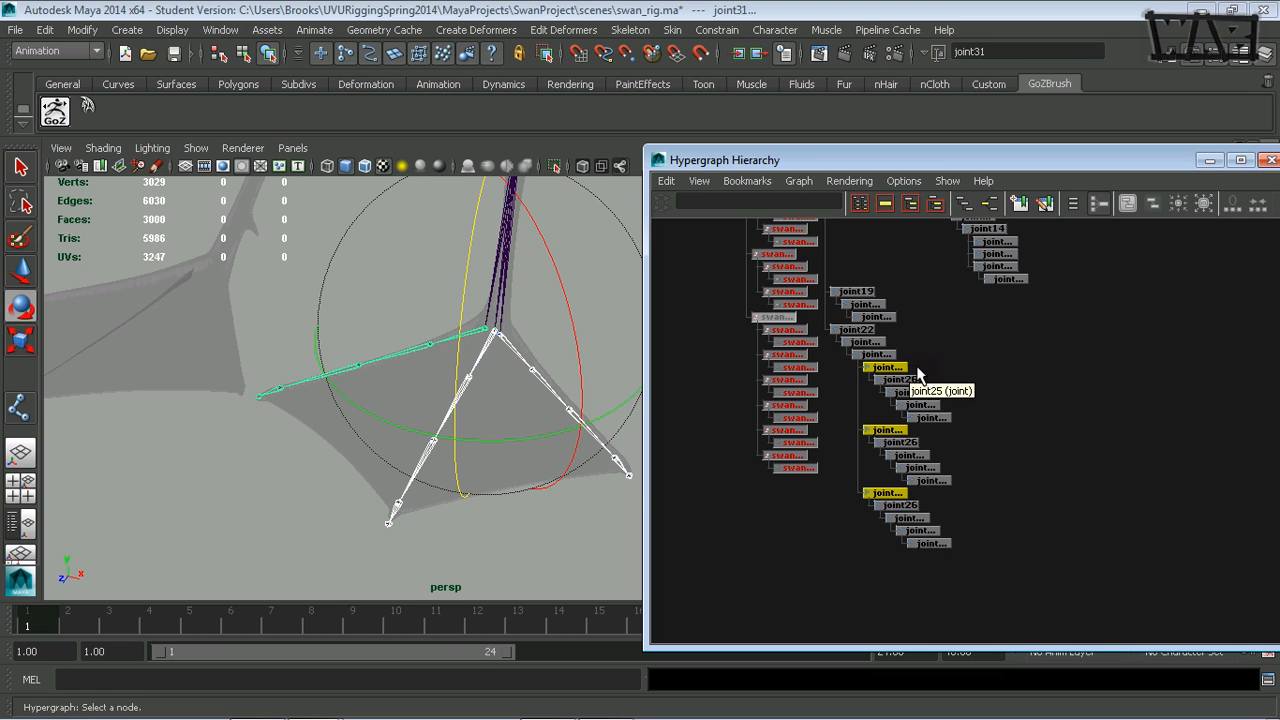
- Examine how the three toe chains' root joints are parented under joint24 by selecting them in the hierarchy
{"action": "left_click", "coordinate": [868, 355]}
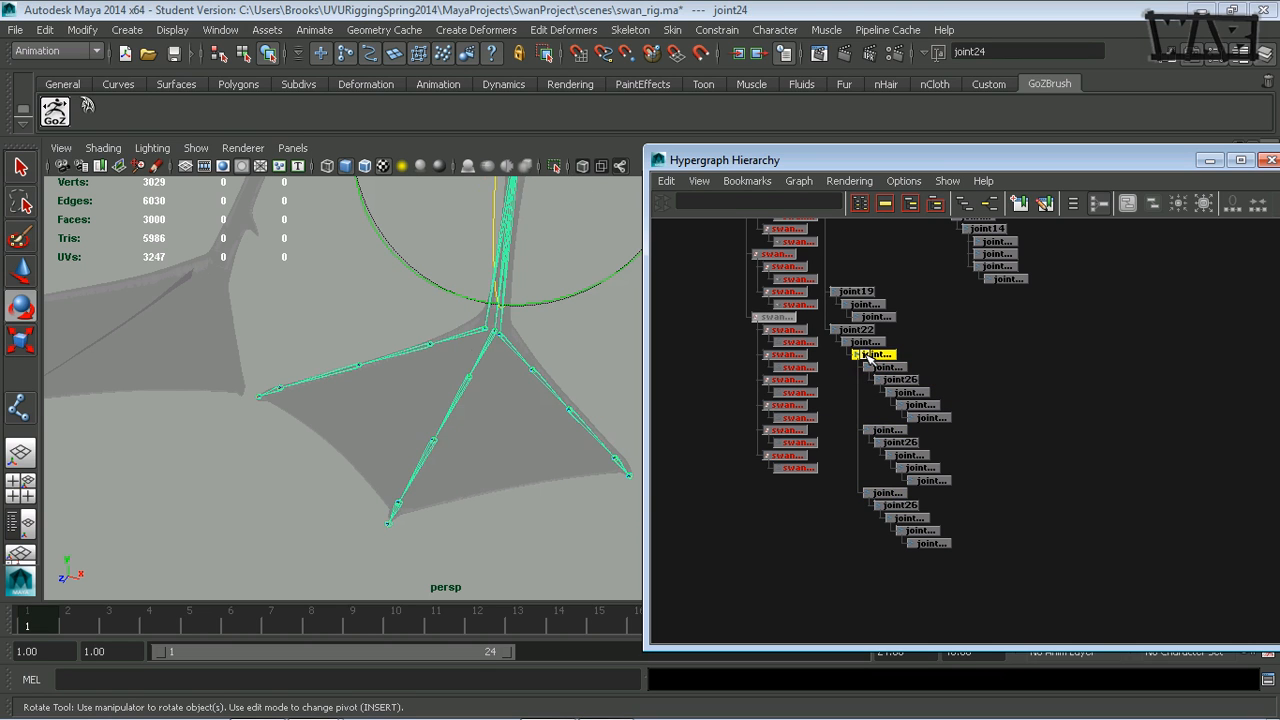
{"action": "mouse_move", "coordinate": [477, 391]}
{"action": "middle_mouse_down", "text": "alt"}
{"action": "mouse_move", "coordinate": [437, 397]}
{"action": "mouse_move", "coordinate": [487, 367]}
{"action": "mouse_move", "coordinate": [474, 398]}
{"action": "middle_mouse_up", "text": "alt"}
{"action": "right_click_drag", "start_coordinate": [474, 398], "coordinate": [546, 397], "text": "alt"}
{"action": "middle_click_drag", "start_coordinate": [546, 397], "coordinate": [529, 425], "text": "alt"}
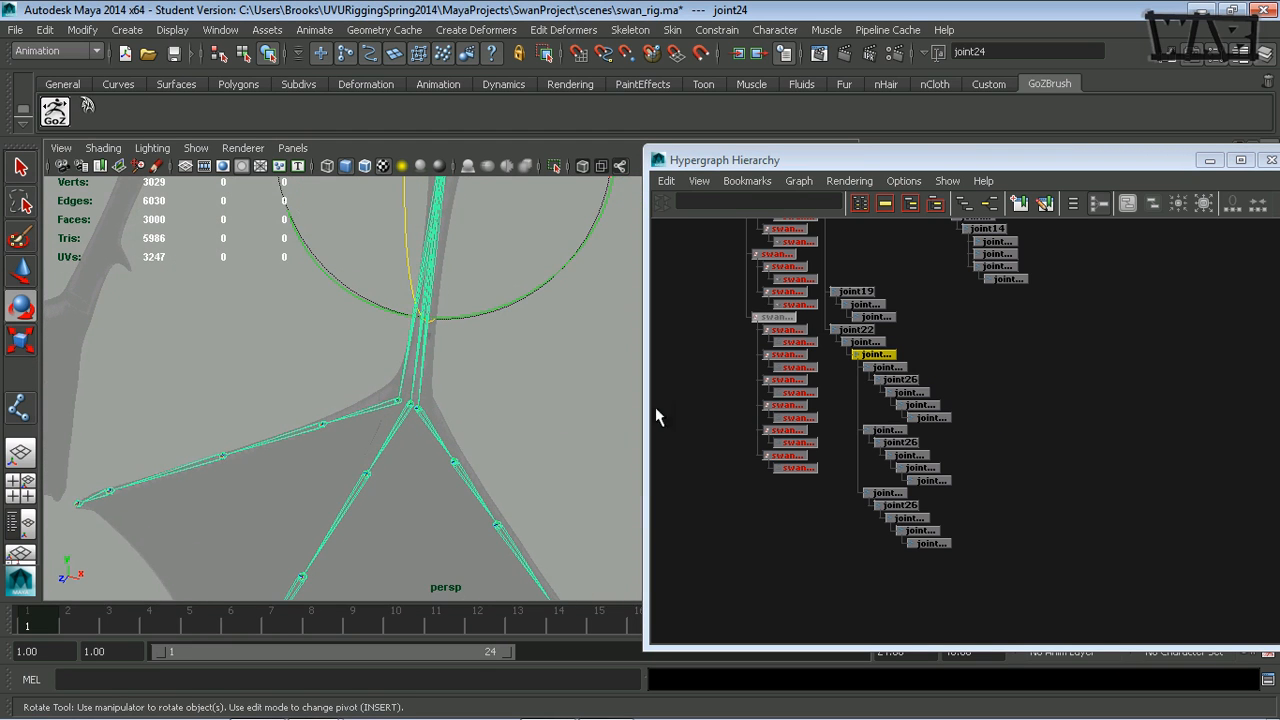
{"action": "left_click", "coordinate": [862, 498]}
{"action": "left_click_drag", "start_coordinate": [851, 364], "coordinate": [863, 511]}
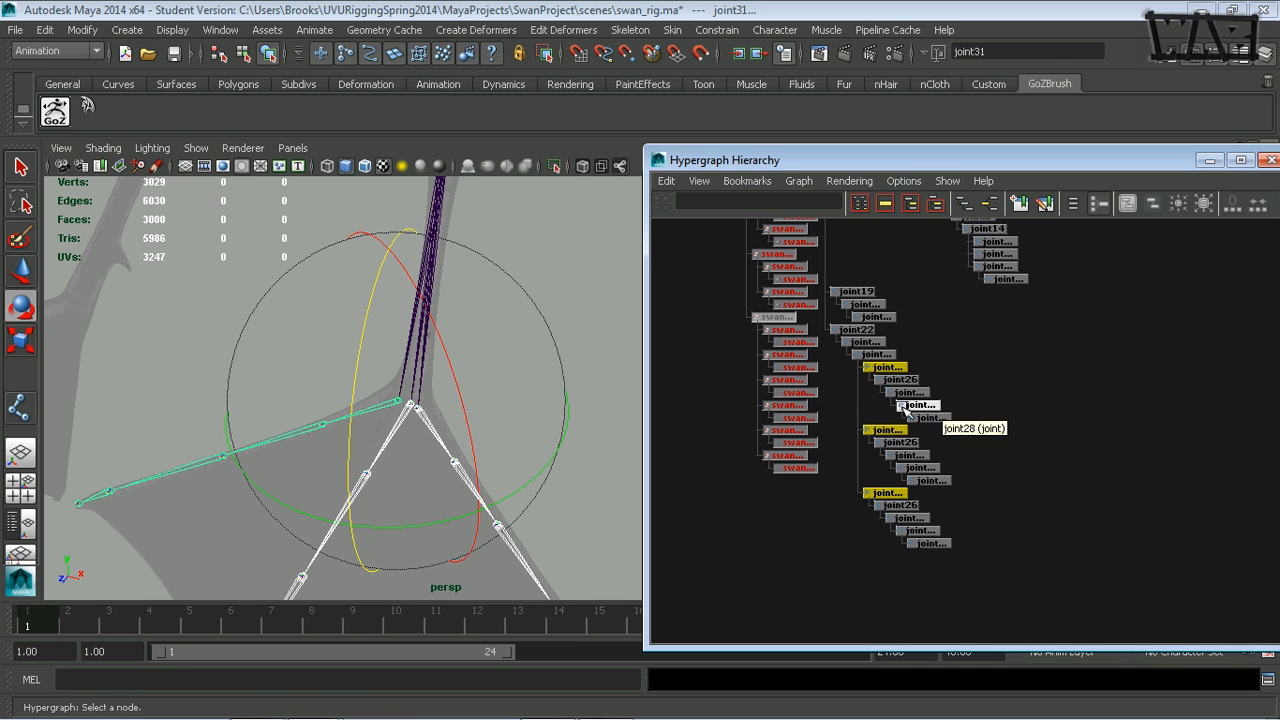
{"action": "left_click", "coordinate": [966, 358]}
- Duplicate the middle toe's root joint, joint25, and delete the child joints from the copy
{"action": "left_click", "coordinate": [880, 367]}
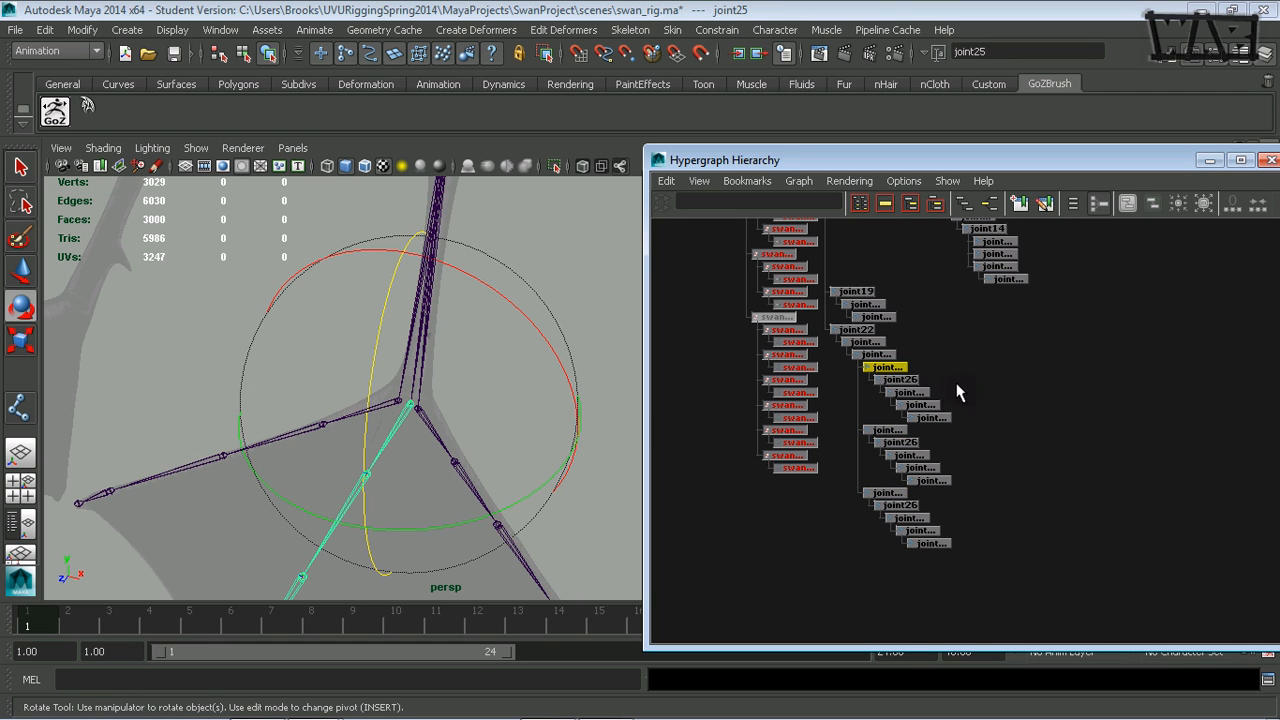
{"action": "key", "text": "ctrl+d"}
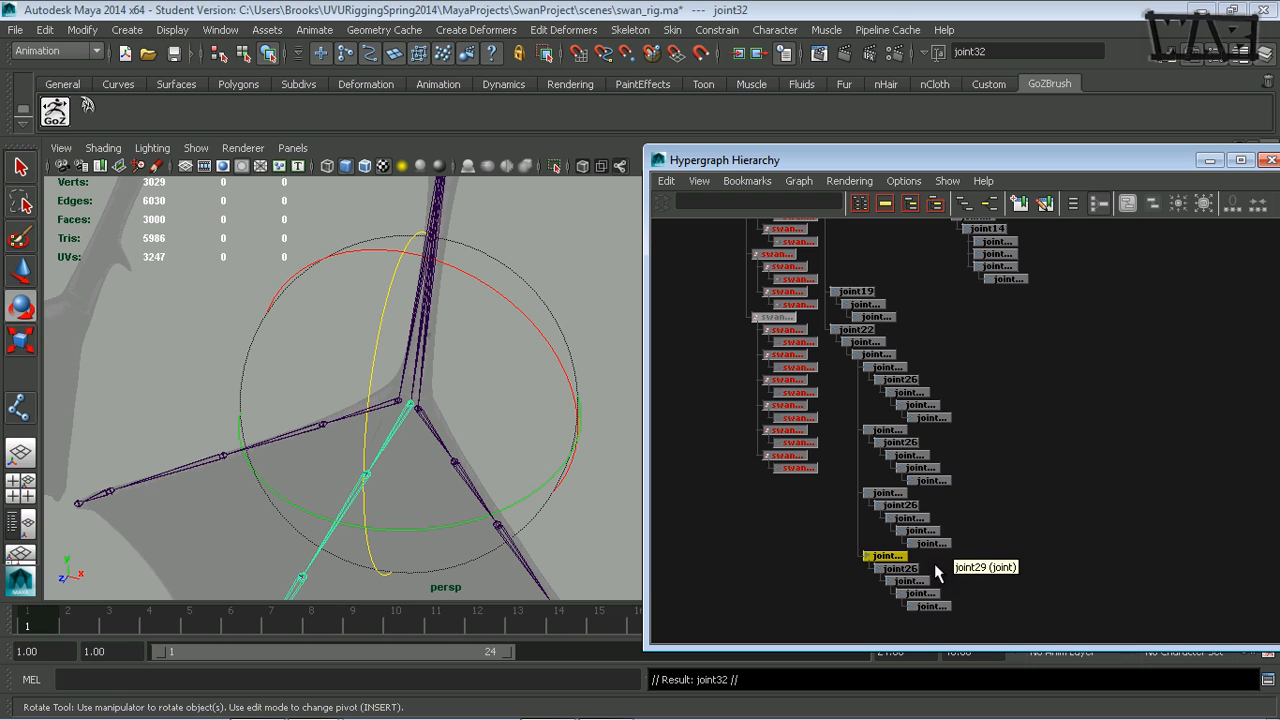
{"action": "left_click", "coordinate": [900, 568]}
{"action": "key", "text": "Delete"}
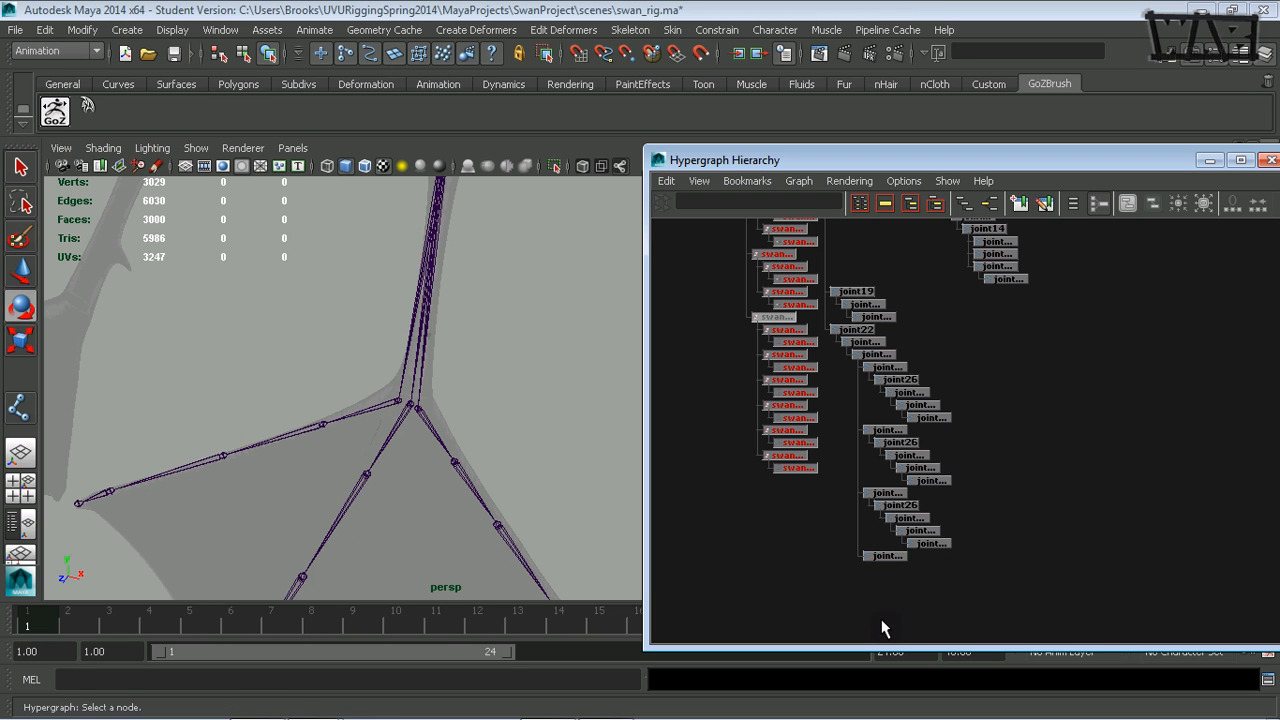
- Move the single duplicated joint back from the middle toe's root so it sits just behind the three toe roots
{"action": "left_click", "coordinate": [885, 559]}
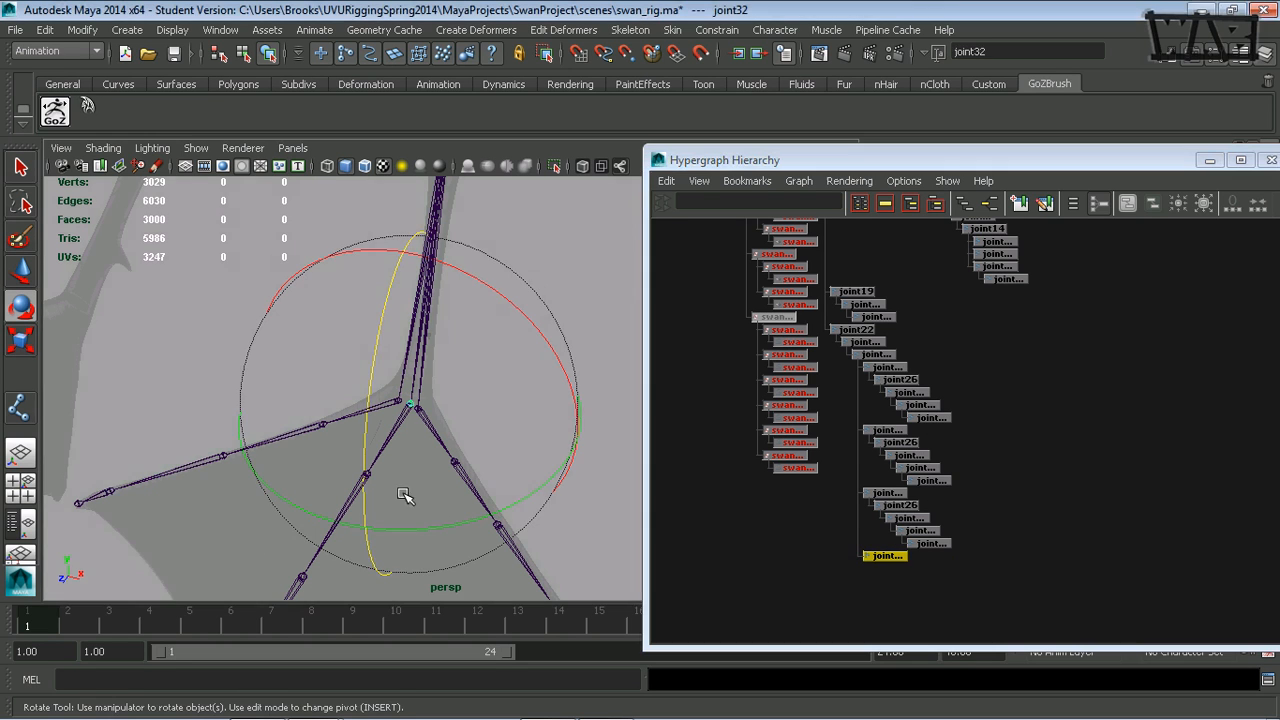
{"action": "left_click_drag", "start_coordinate": [409, 500], "coordinate": [409, 434], "text": "alt"}
{"action": "key", "text": "w"}
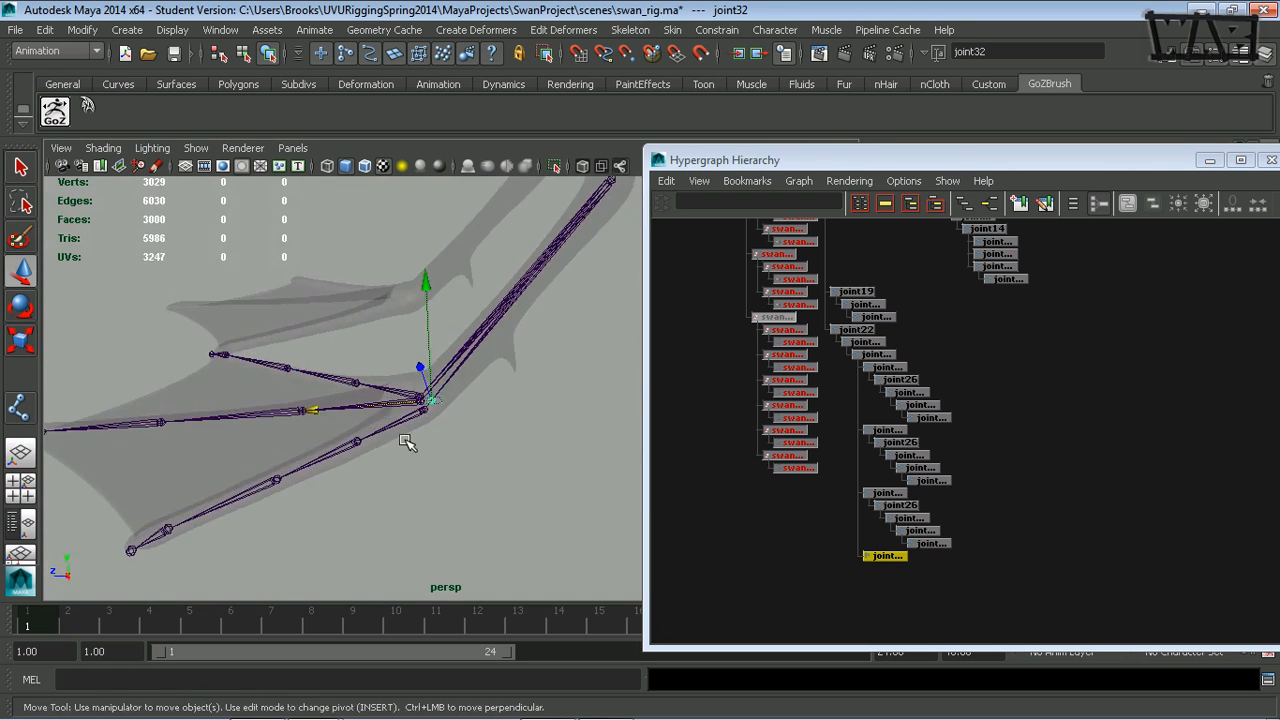
{"action": "mouse_move", "coordinate": [409, 434]}
{"action": "right_mouse_down", "text": "alt"}
{"action": "mouse_move", "coordinate": [403, 423]}
{"action": "mouse_move", "coordinate": [400, 433]}
{"action": "right_mouse_up", "text": "alt"}
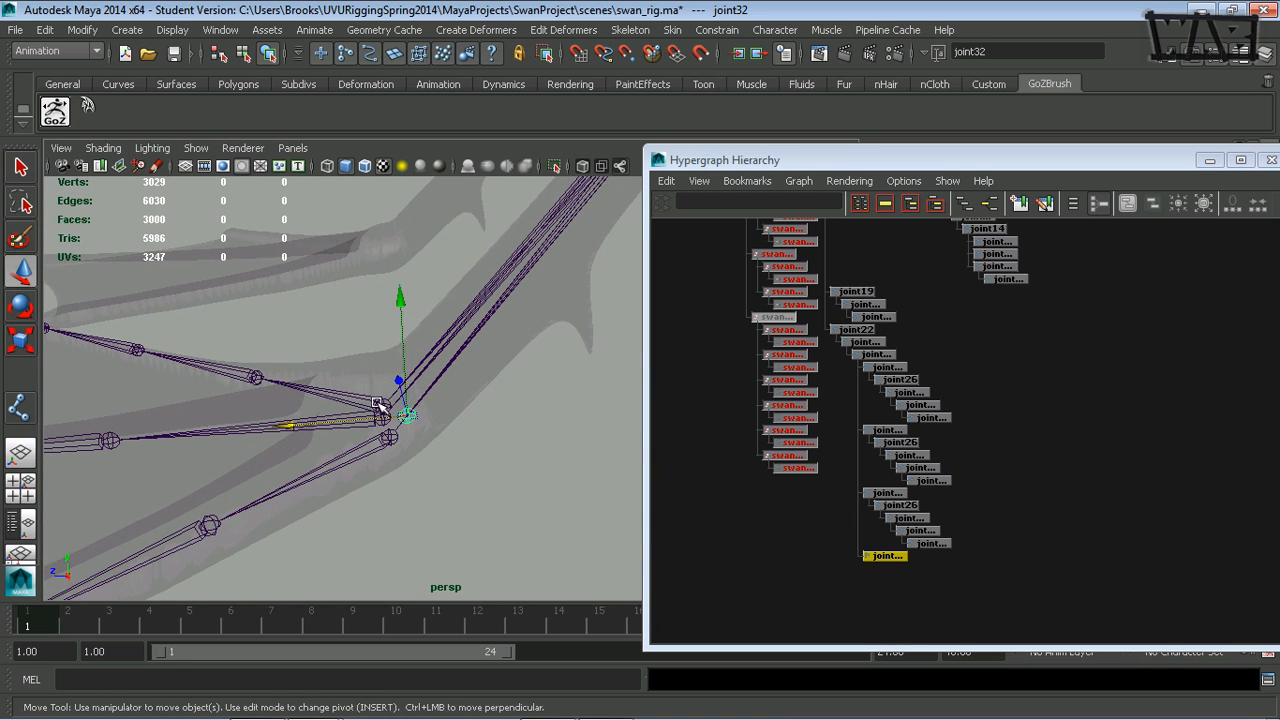
{"action": "left_click_drag", "start_coordinate": [345, 440], "coordinate": [443, 471], "text": "alt"}
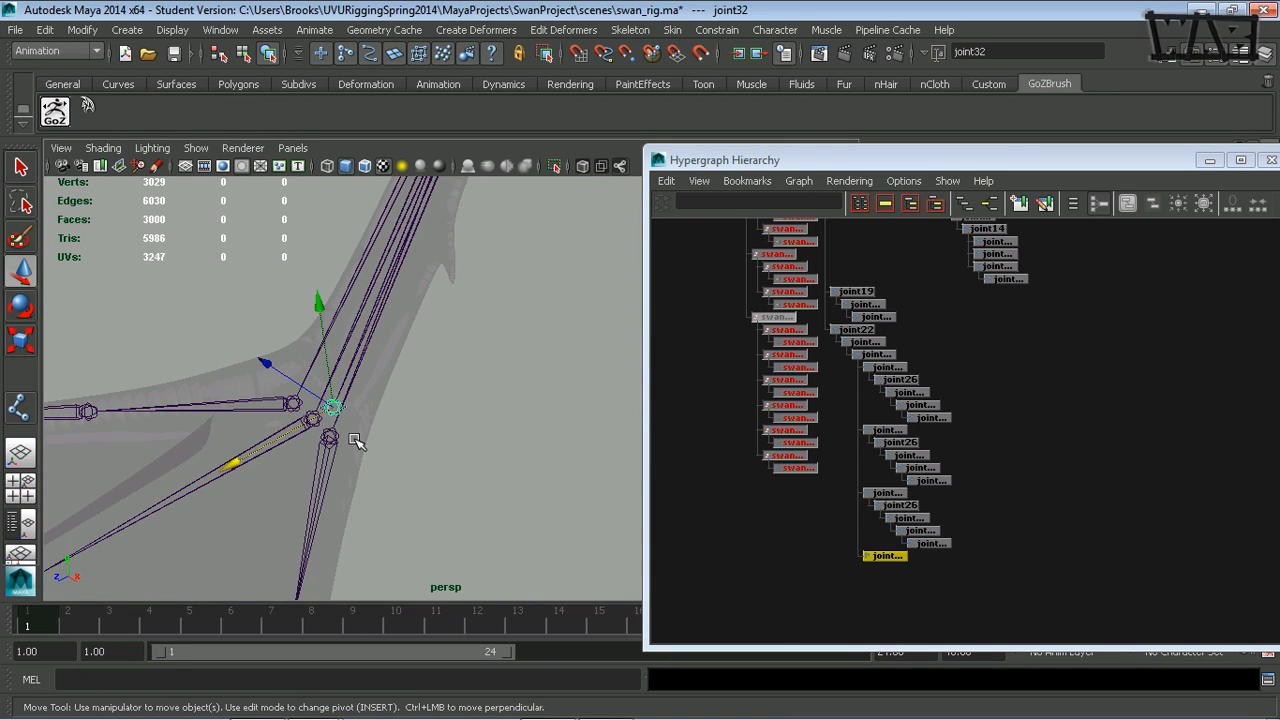
{"action": "left_click_drag", "start_coordinate": [315, 440], "coordinate": [395, 446], "text": "alt"}
{"action": "middle_click_drag", "start_coordinate": [395, 446], "coordinate": [438, 332], "text": "alt"}
{"action": "left_click_drag", "start_coordinate": [332, 357], "coordinate": [340, 382], "text": "alt"}
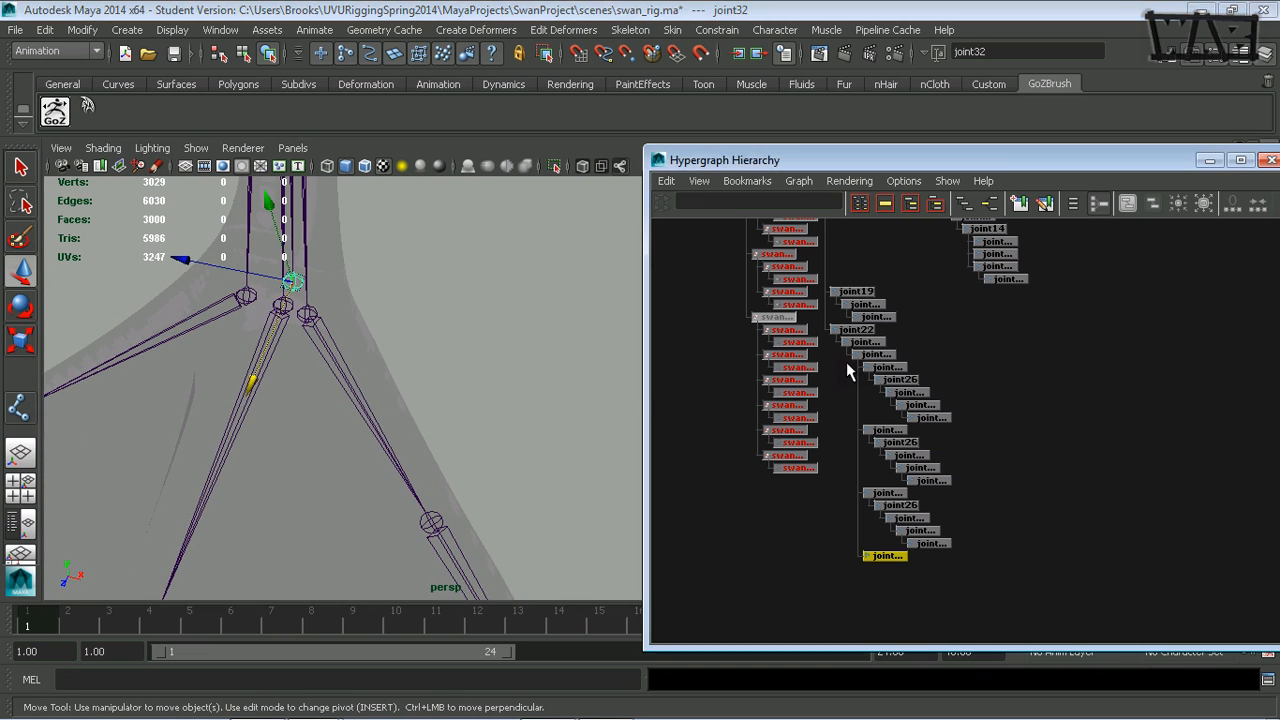
- Parent the three toe root joints under the duplicated joint behind them in the Hypergraph Hierarchy
{"action": "left_click_drag", "start_coordinate": [872, 415], "coordinate": [872, 496]}
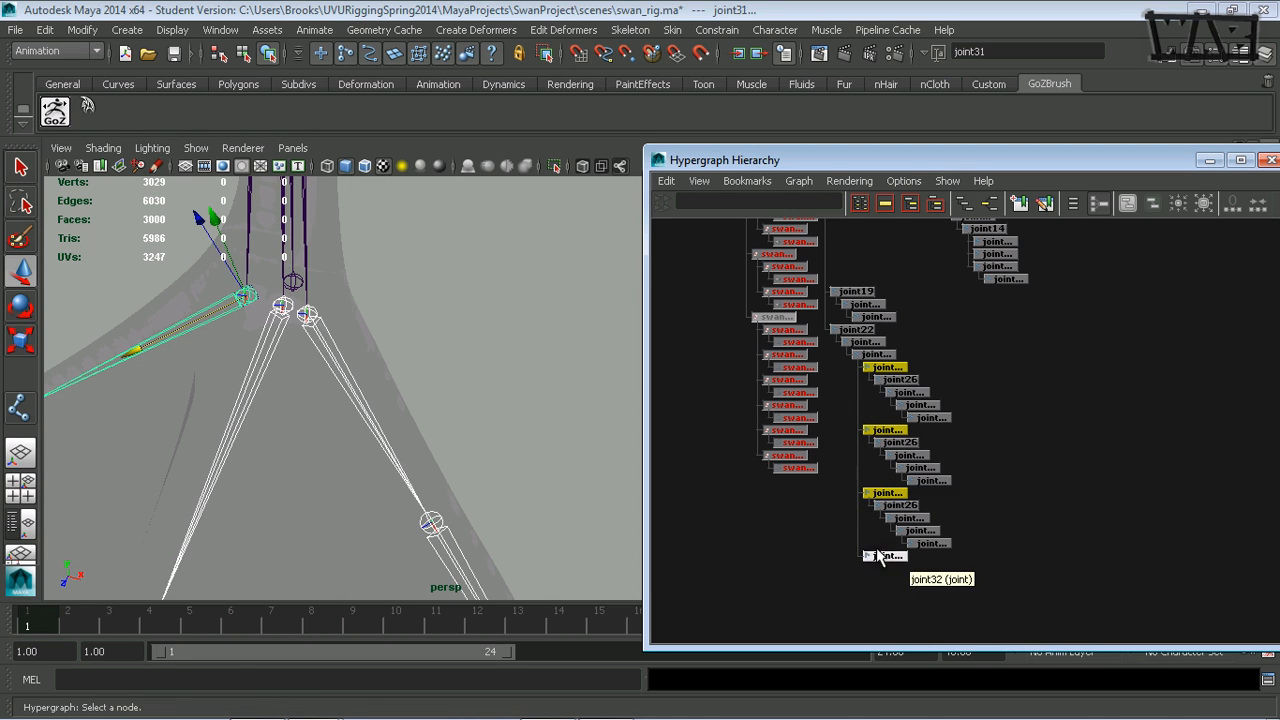
{"action": "middle_click_drag", "start_coordinate": [883, 369], "coordinate": [888, 566]}
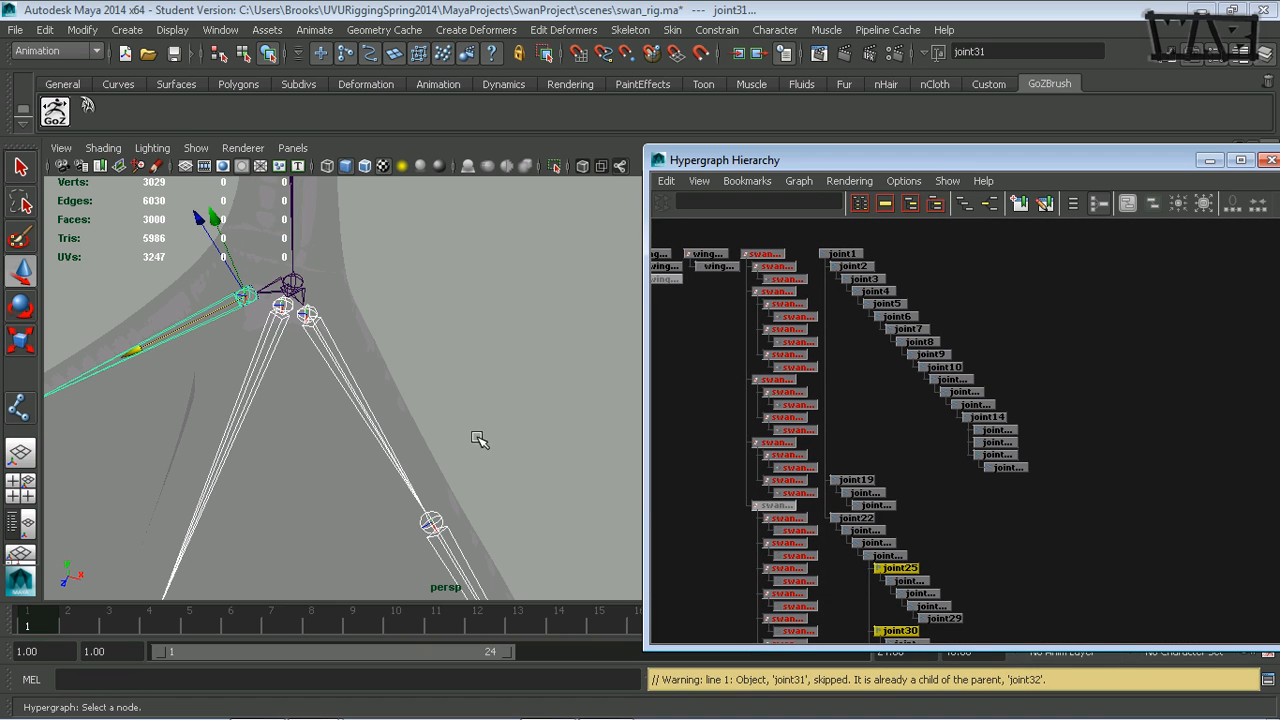
{"action": "left_click_drag", "start_coordinate": [398, 409], "coordinate": [370, 295], "text": "alt"}
{"action": "middle_click_drag", "start_coordinate": [374, 284], "coordinate": [312, 418], "text": "alt"}
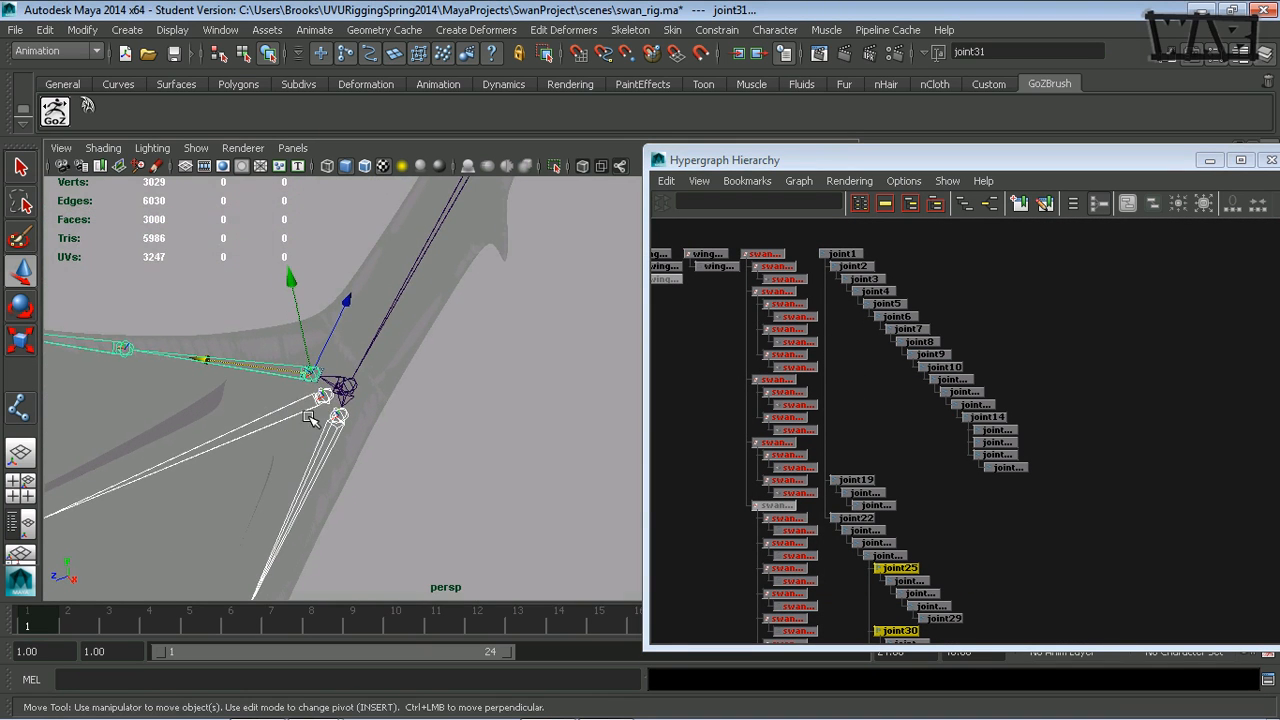
{"action": "middle_click_drag", "start_coordinate": [974, 571], "coordinate": [978, 376], "text": "alt"}
{"action": "left_click_drag", "start_coordinate": [576, 402], "coordinate": [500, 390], "text": "alt"}
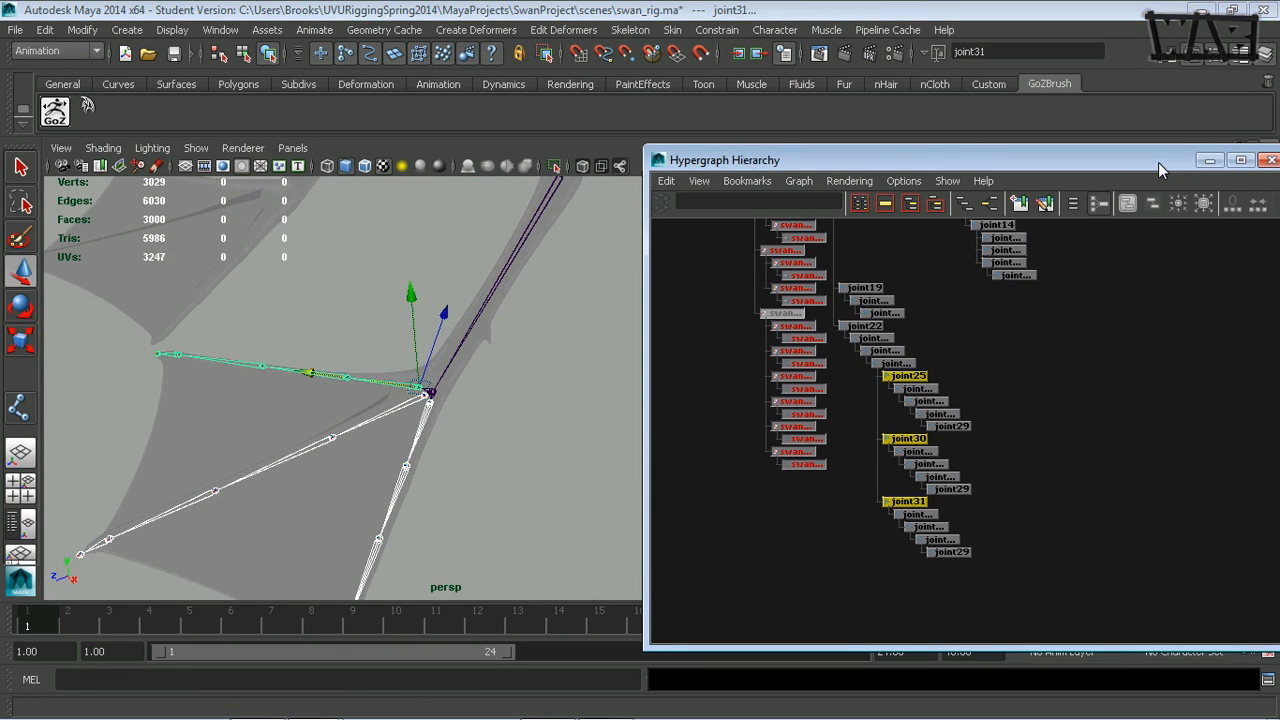
- Minimize the Hypergraph Hierarchy window and display the Channel Box beside the perspective view
{"action": "left_click_drag", "start_coordinate": [1158, 162], "coordinate": [945, 204]}
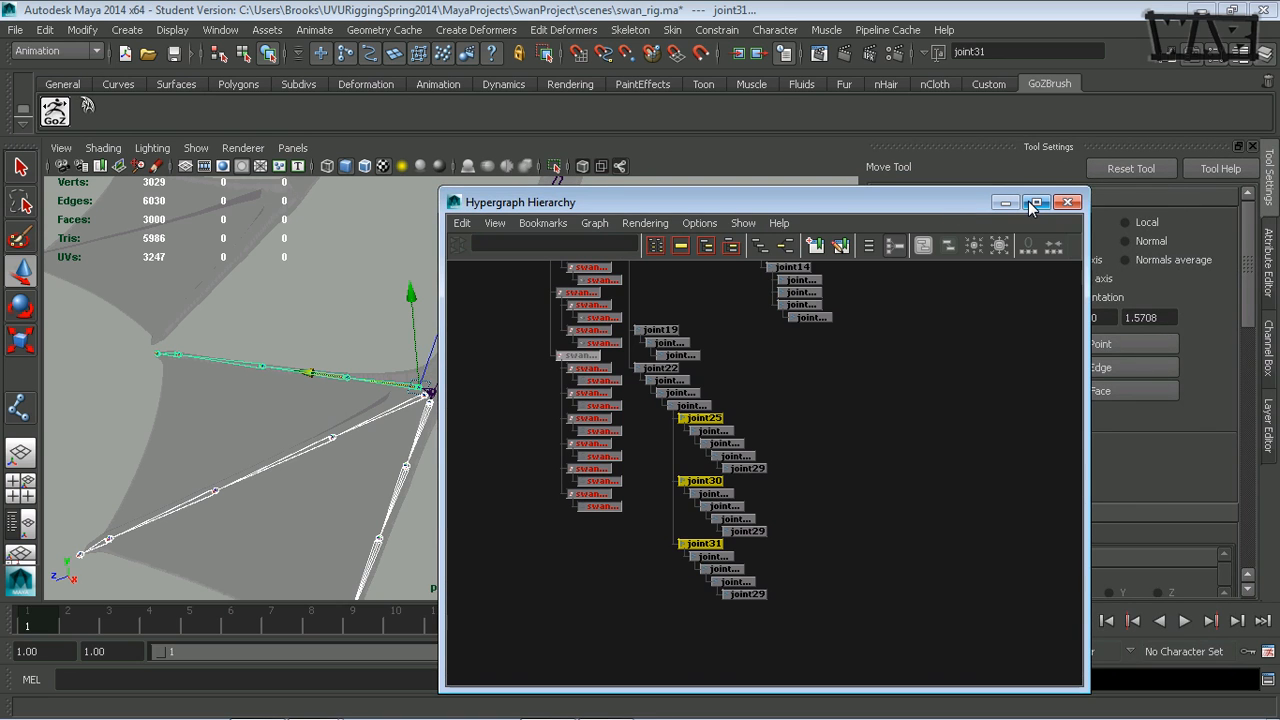
{"action": "left_click", "coordinate": [1036, 203]}
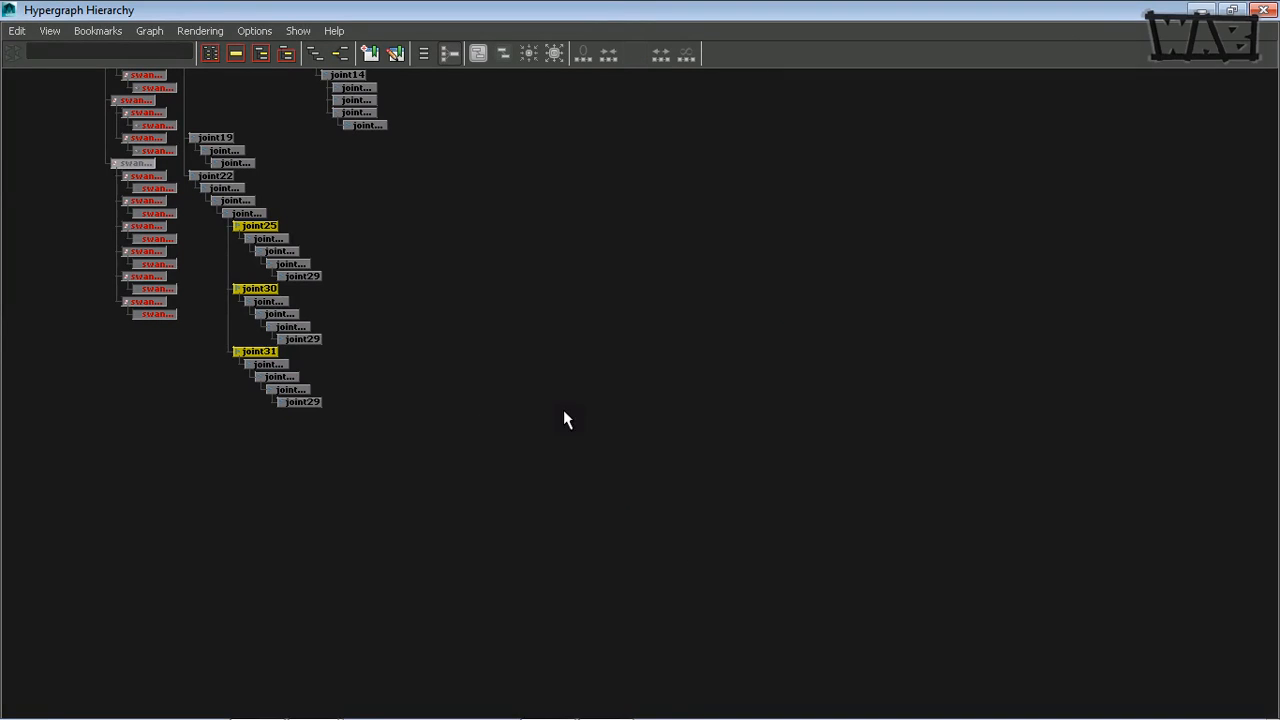
{"action": "left_click", "coordinate": [1233, 10]}
{"action": "left_click", "coordinate": [1000, 204]}
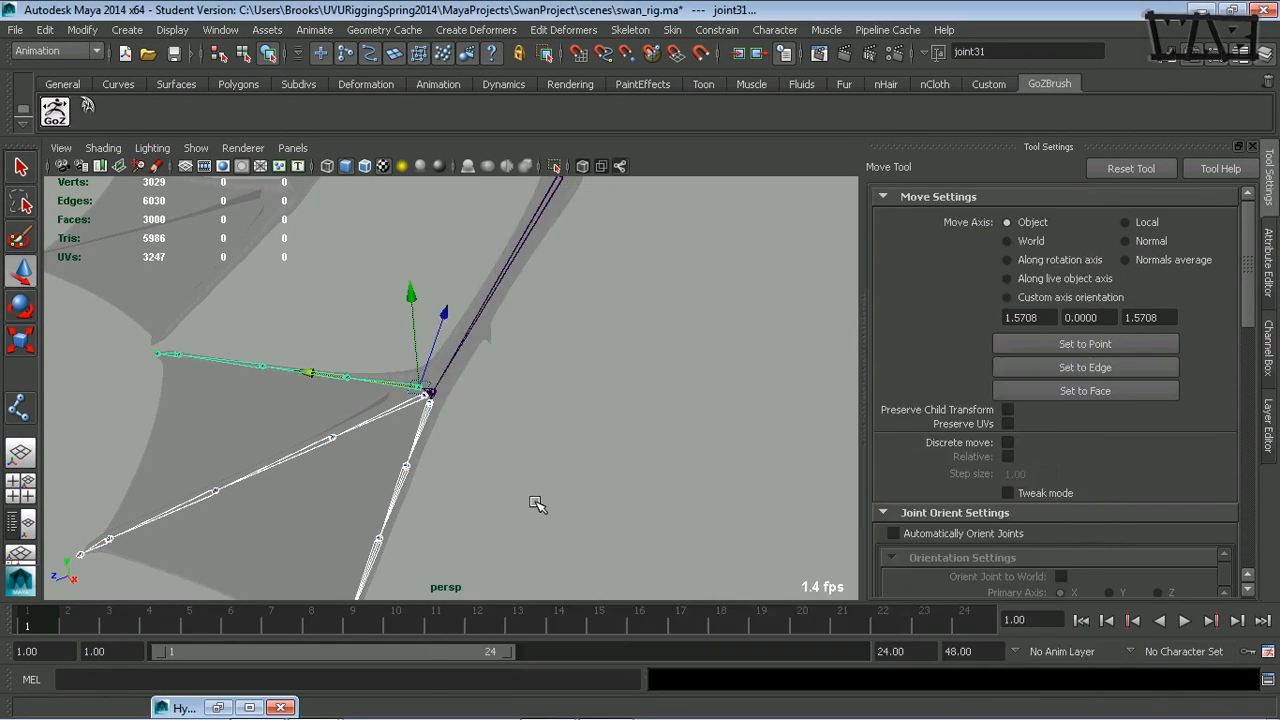
{"action": "left_click_drag", "start_coordinate": [537, 503], "coordinate": [490, 372], "text": "alt"}
{"action": "left_click", "coordinate": [1269, 362]}
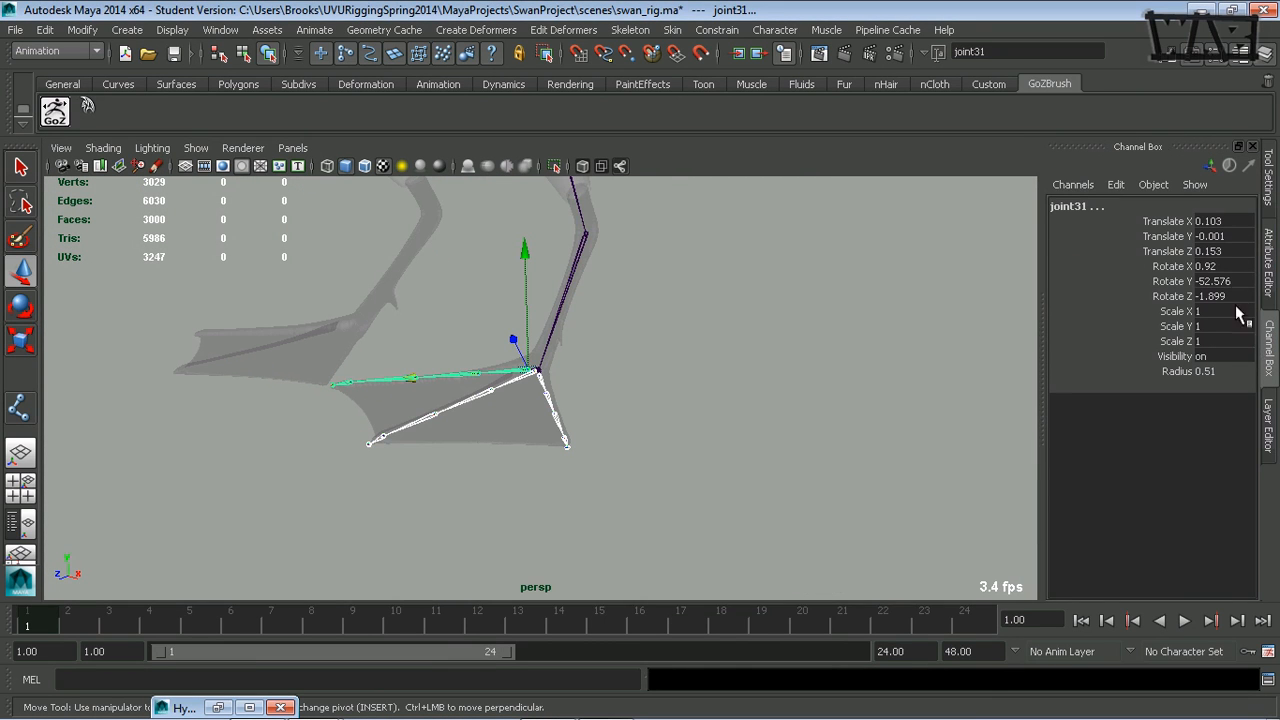
- Examine the leg's joint chain from the toes up through the ankle, knee and hip to the spine
{"action": "middle_click_drag", "start_coordinate": [668, 416], "coordinate": [690, 485], "text": "alt"}
{"action": "left_click_drag", "start_coordinate": [618, 432], "coordinate": [689, 434], "text": "alt"}
{"action": "right_click_drag", "start_coordinate": [689, 434], "coordinate": [478, 445], "text": "alt"}
{"action": "middle_click_drag", "start_coordinate": [574, 383], "coordinate": [553, 434], "text": "alt"}
{"action": "left_click_drag", "start_coordinate": [553, 434], "coordinate": [394, 418], "text": "alt"}
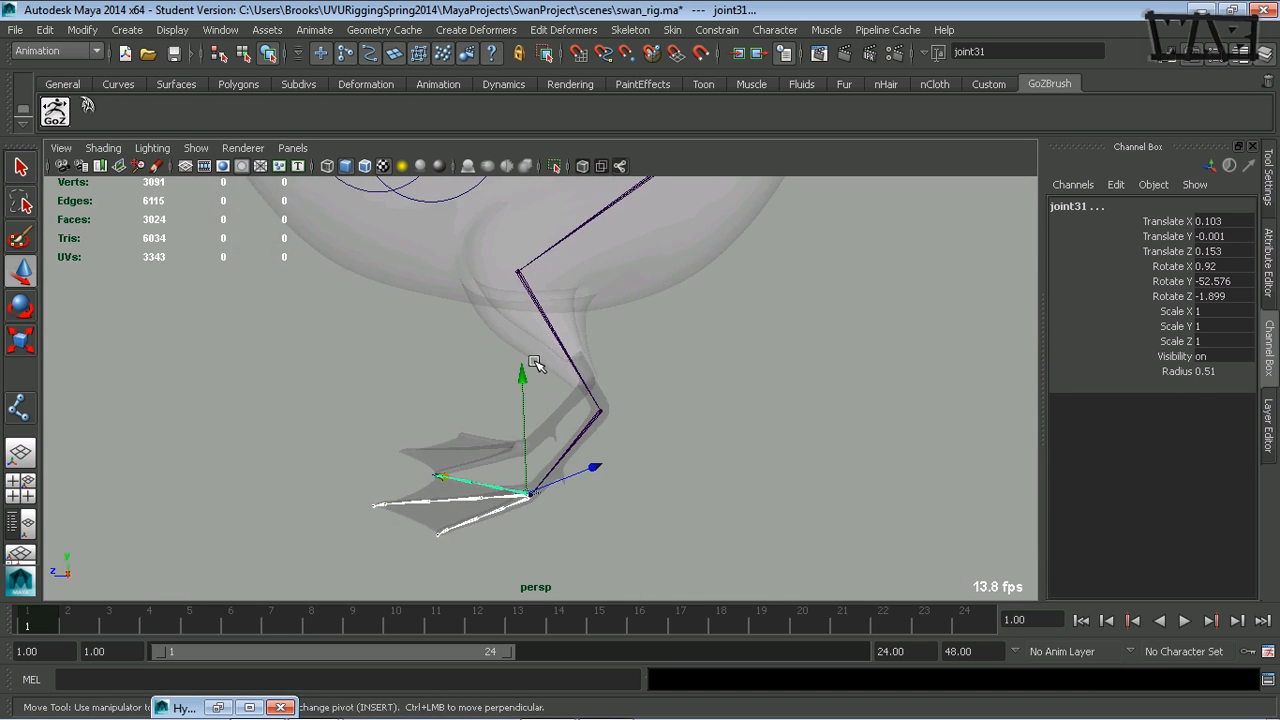
{"action": "middle_click_drag", "start_coordinate": [555, 348], "coordinate": [520, 396], "text": "alt"}
{"action": "middle_click_drag", "start_coordinate": [643, 285], "coordinate": [598, 355], "text": "alt"}
{"action": "left_click_drag", "start_coordinate": [628, 350], "coordinate": [474, 396], "text": "alt"}
{"action": "middle_click_drag", "start_coordinate": [505, 400], "coordinate": [503, 339], "text": "alt"}
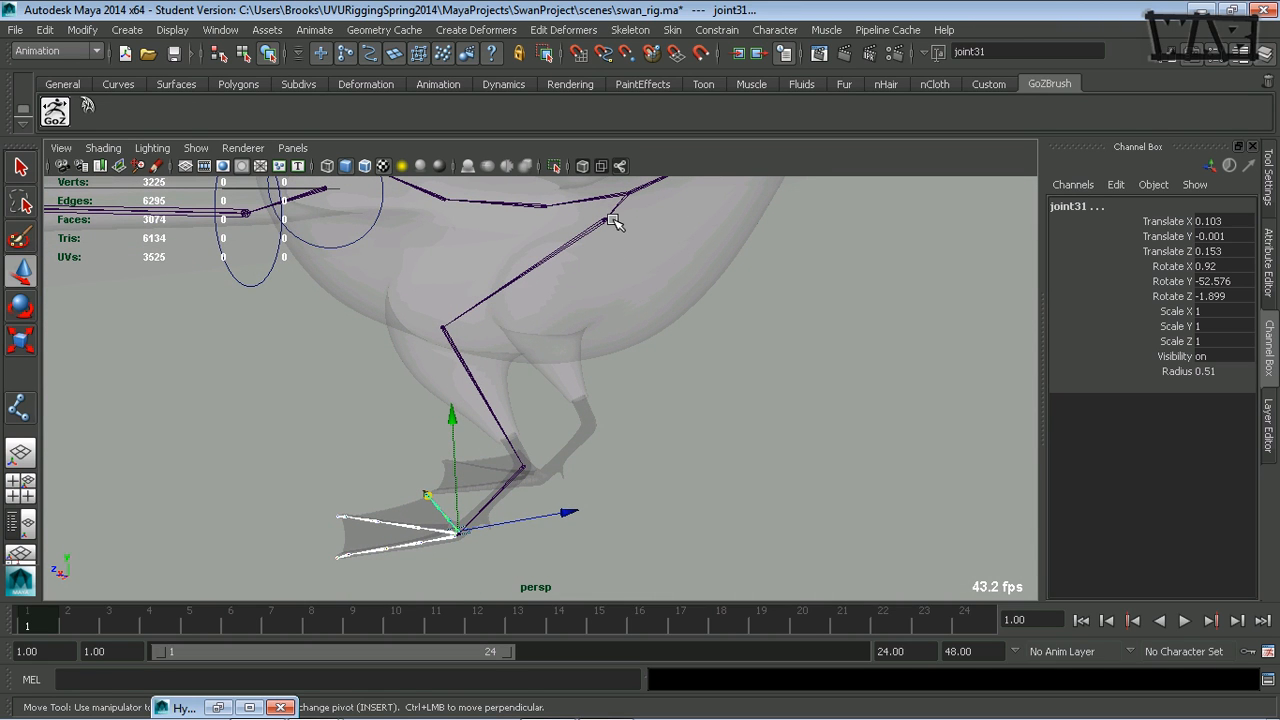
{"action": "right_click_drag", "start_coordinate": [617, 215], "coordinate": [556, 390], "text": "alt"}
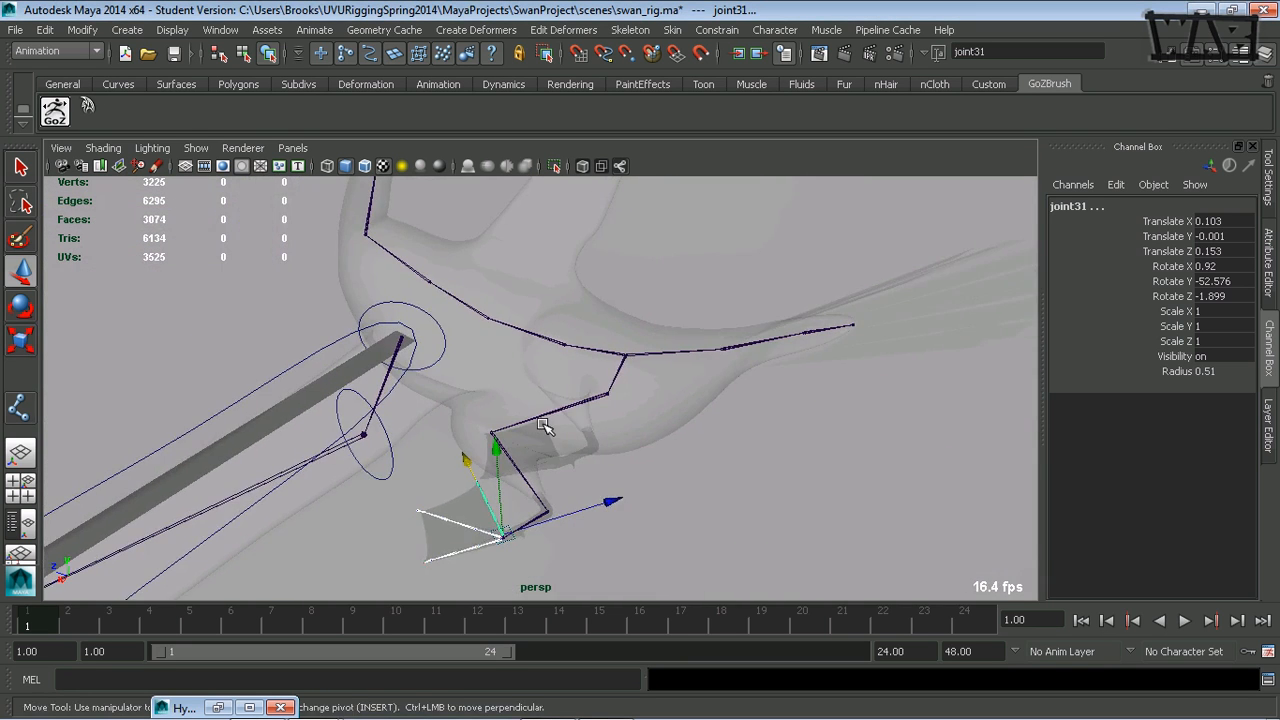
{"action": "left_click_drag", "start_coordinate": [546, 428], "coordinate": [594, 457], "text": "alt"}
{"action": "middle_click_drag", "start_coordinate": [620, 398], "coordinate": [585, 437], "text": "alt"}
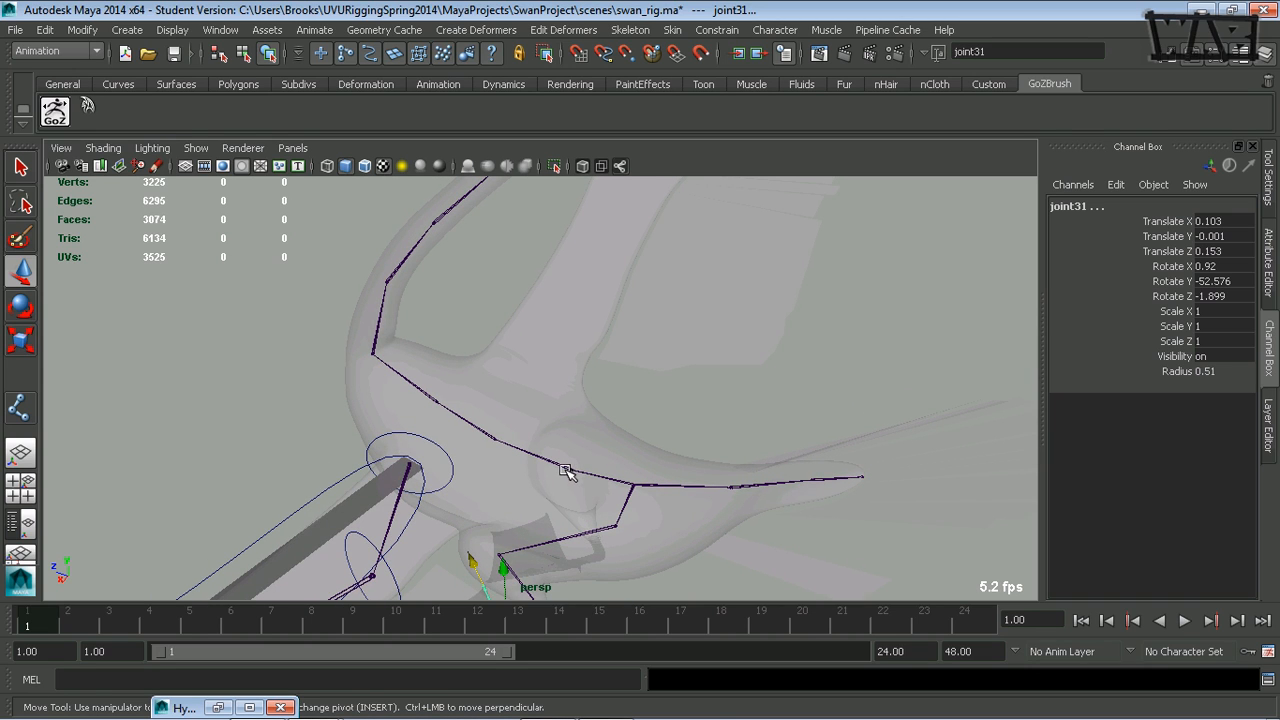
{"action": "middle_click_drag", "start_coordinate": [563, 526], "coordinate": [473, 298], "text": "alt"}
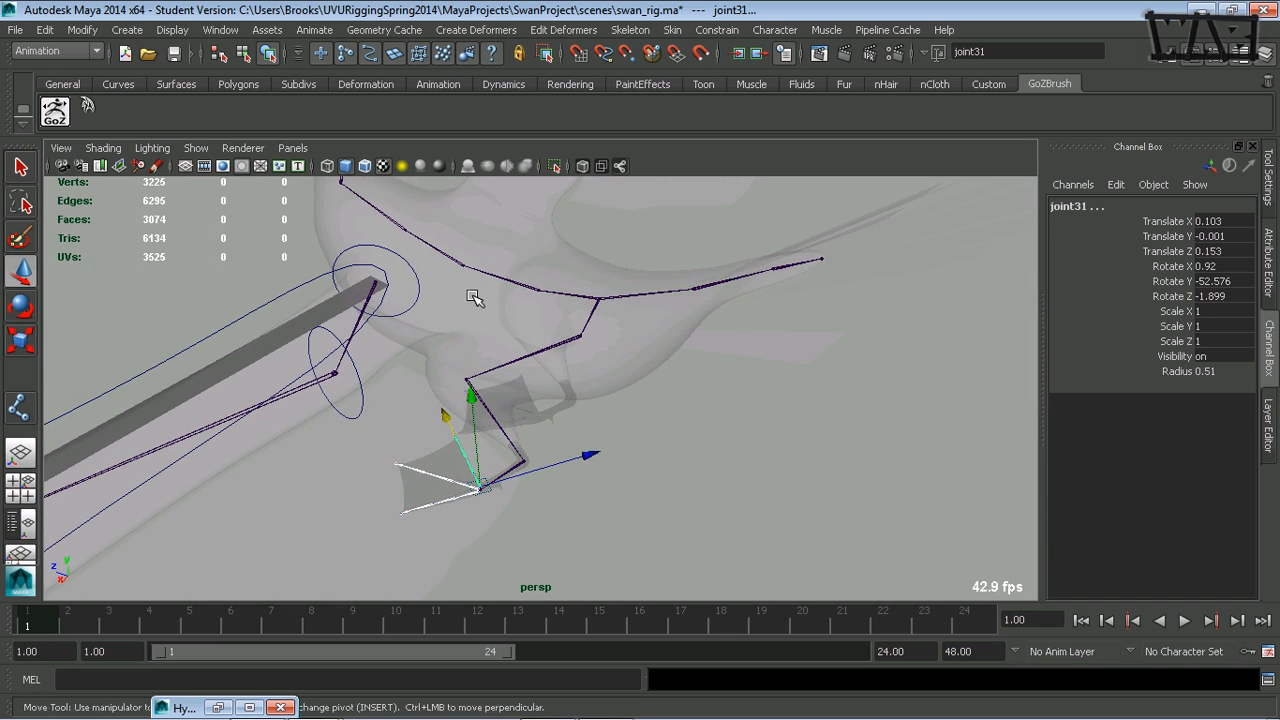
- Hide polygons in the perspective view and clear the joint selection so only the skeleton and control curves show
{"action": "left_click", "coordinate": [200, 149]}
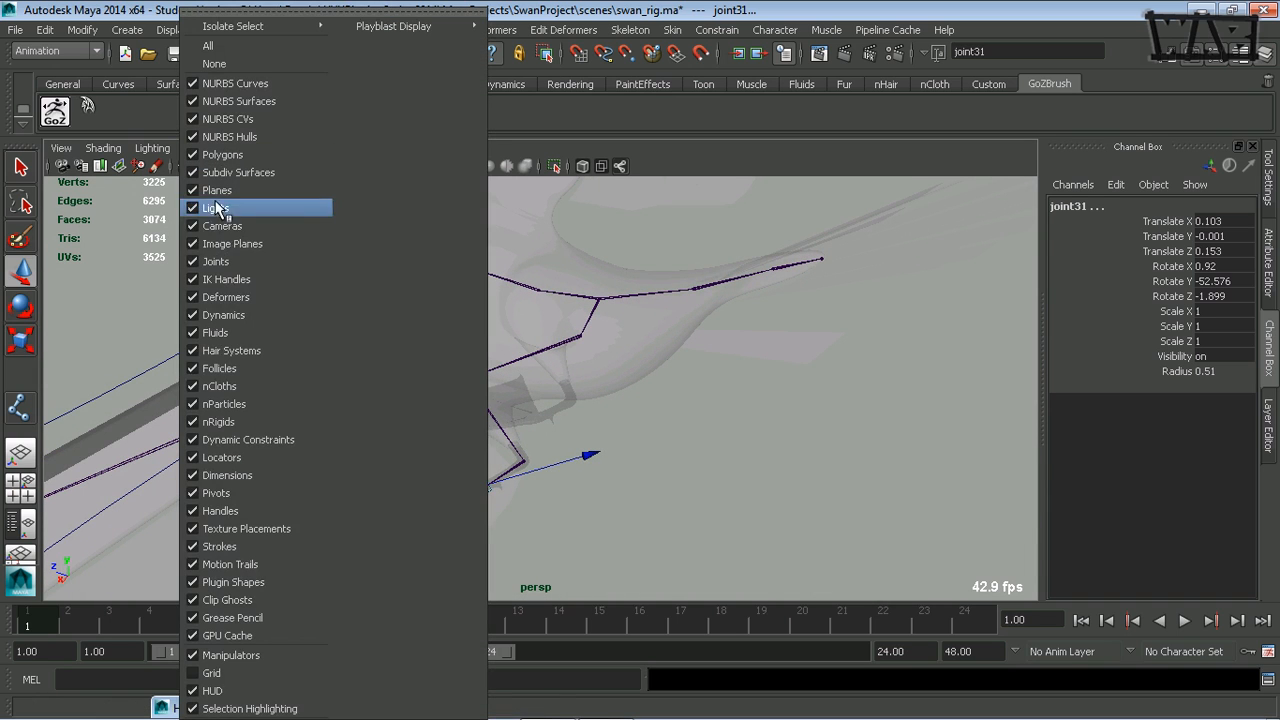
{"action": "left_click", "coordinate": [236, 155]}
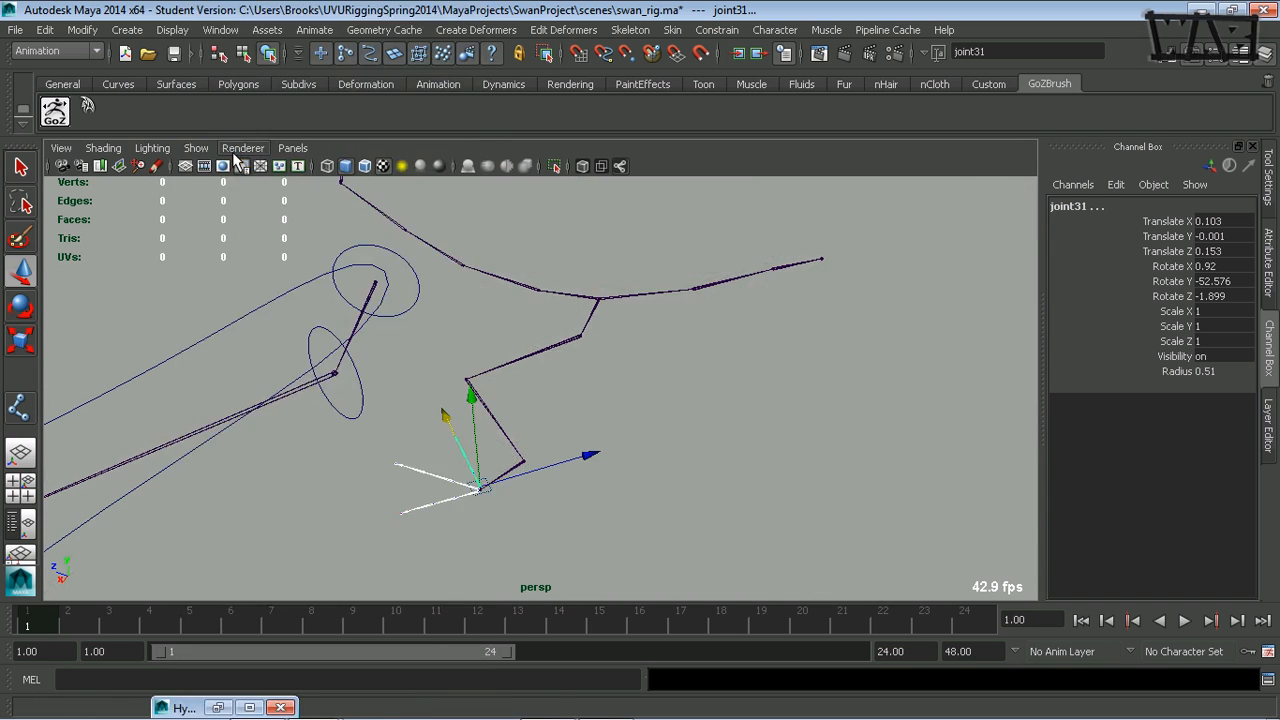
{"action": "left_click_drag", "start_coordinate": [409, 363], "coordinate": [463, 414], "text": "alt"}
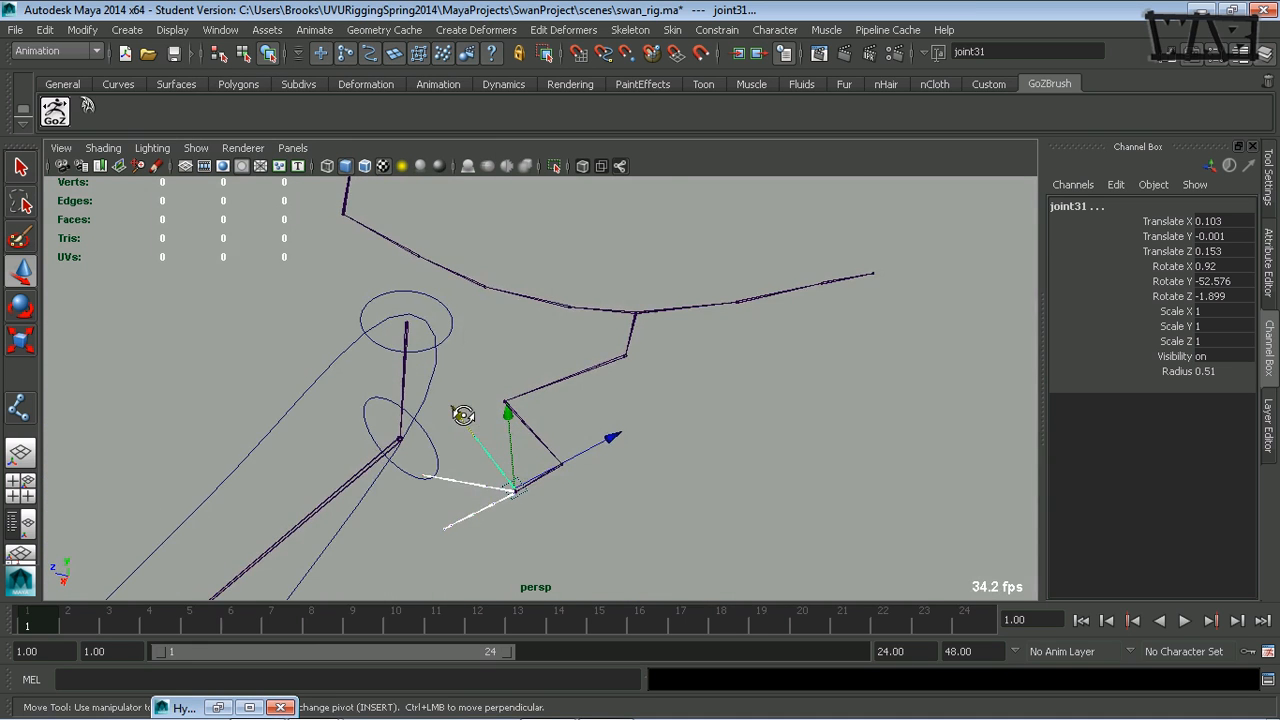
{"action": "middle_click_drag", "start_coordinate": [528, 417], "coordinate": [470, 354], "text": "alt"}
{"action": "left_click", "coordinate": [427, 295]}
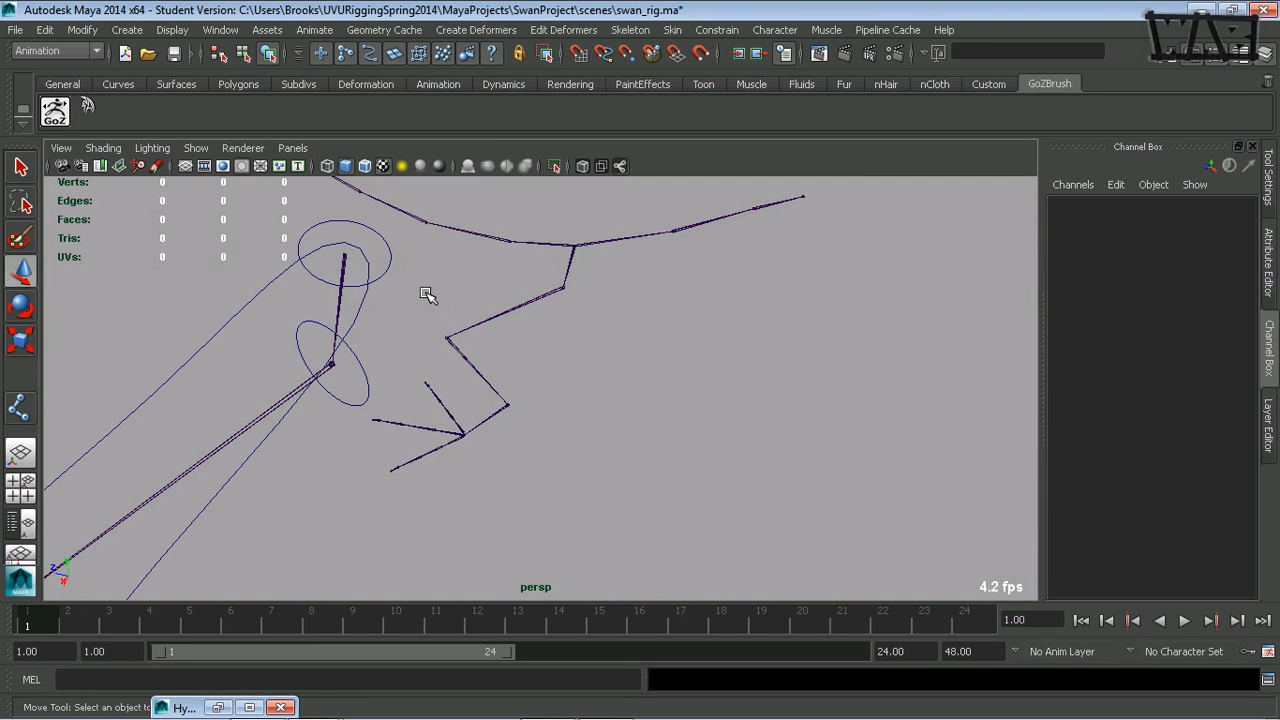
- Start the Joint tool and pick the pelvis root, joint1, as the joint from which new joints branch
{"action": "left_click_drag", "start_coordinate": [455, 434], "coordinate": [82, 423], "text": "alt"}
{"action": "left_click", "coordinate": [22, 408]}
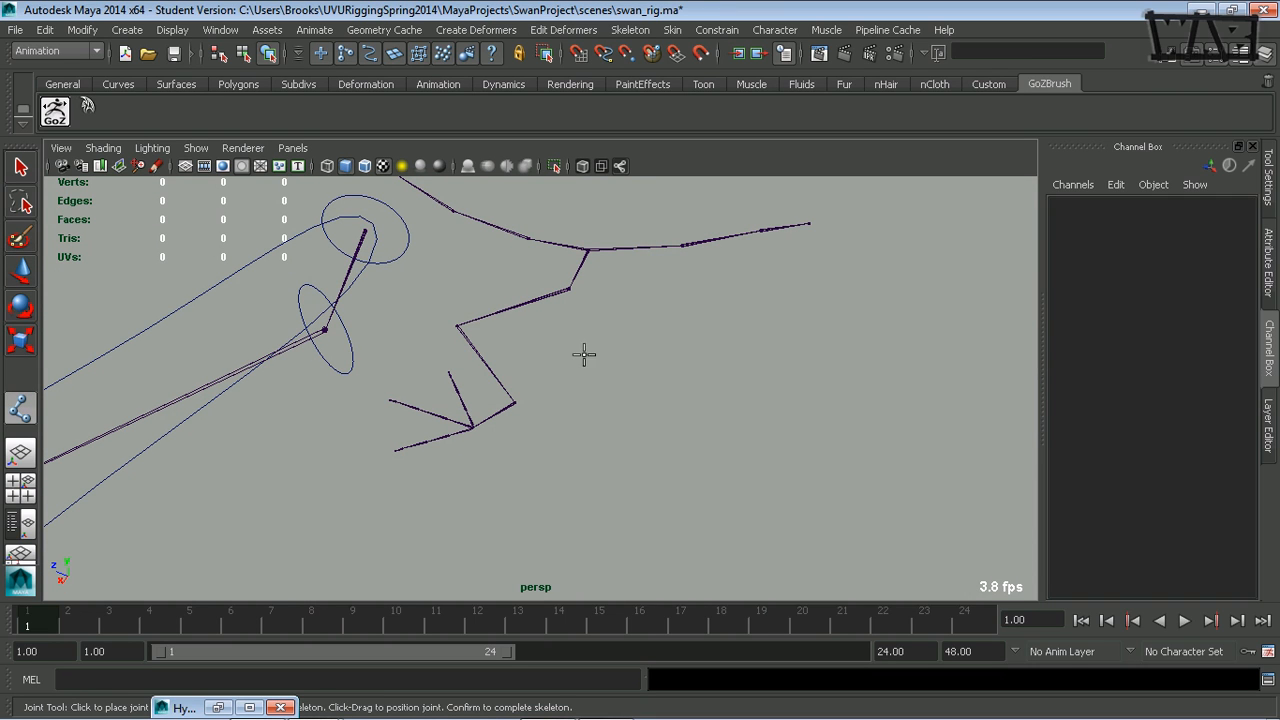
{"action": "middle_click_drag", "start_coordinate": [608, 317], "coordinate": [583, 369], "text": "alt"}
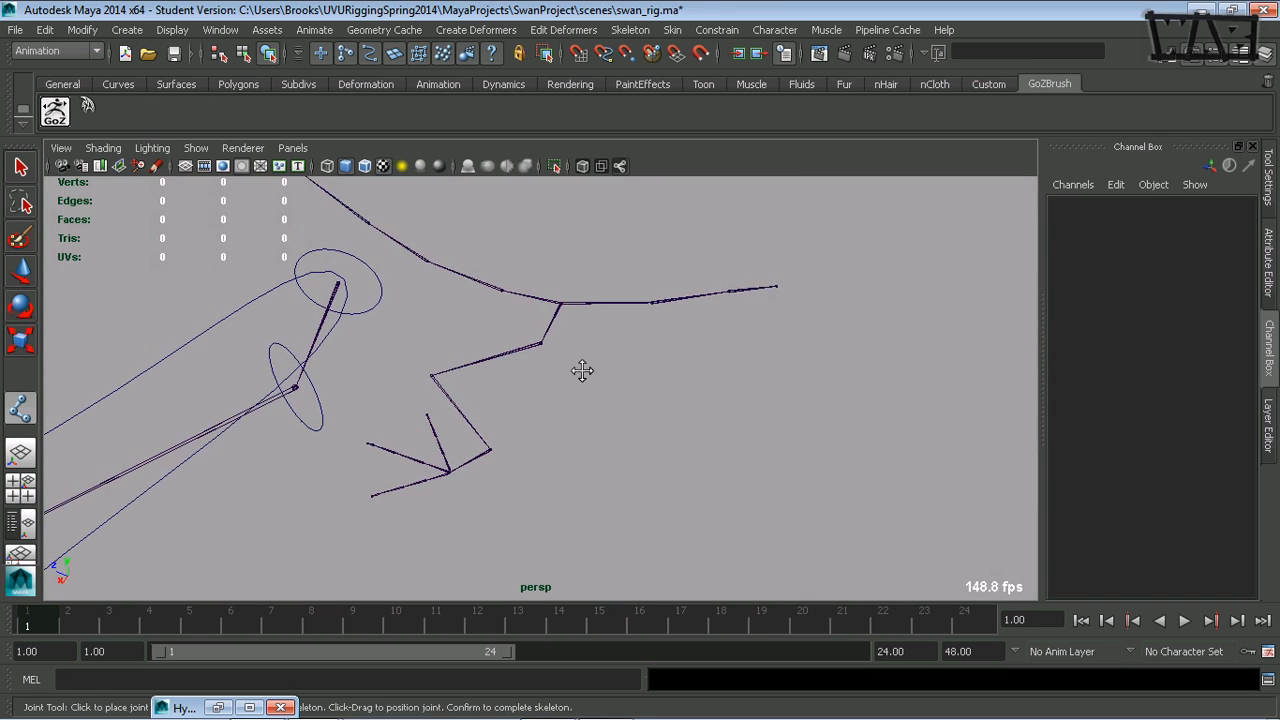
{"action": "left_click", "coordinate": [568, 304]}
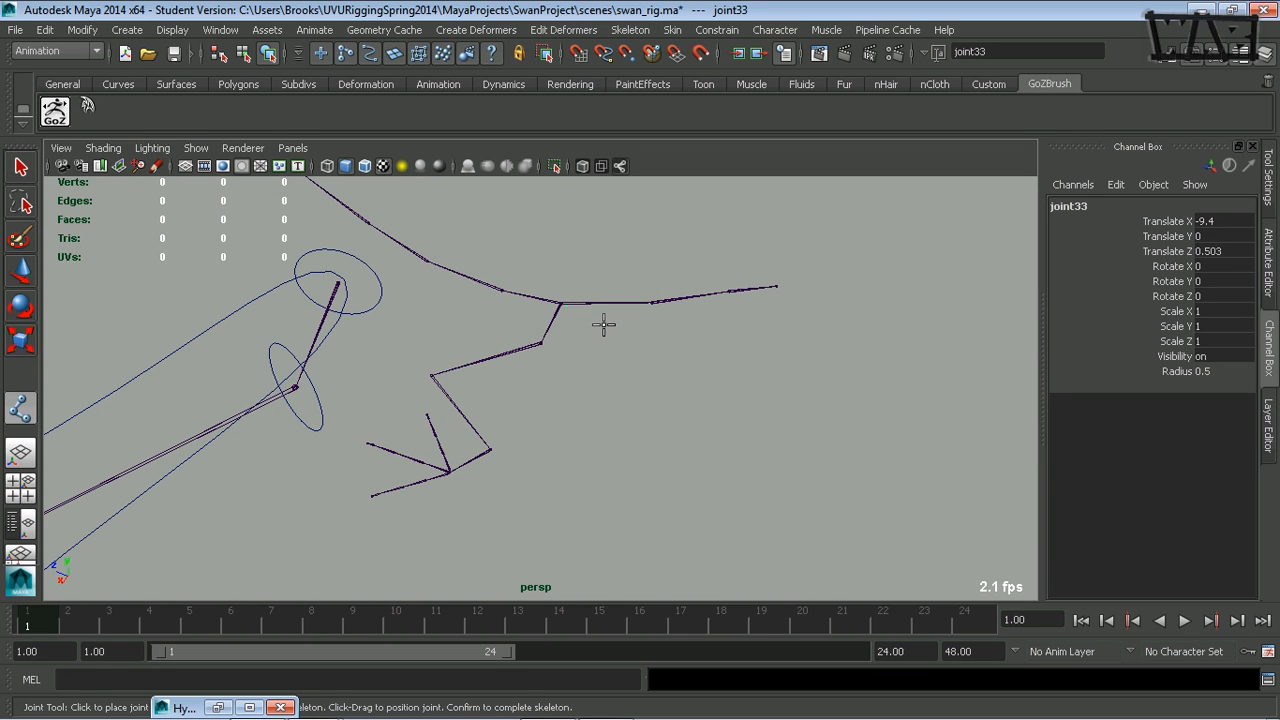
{"action": "key", "text": "ctrl+z"}
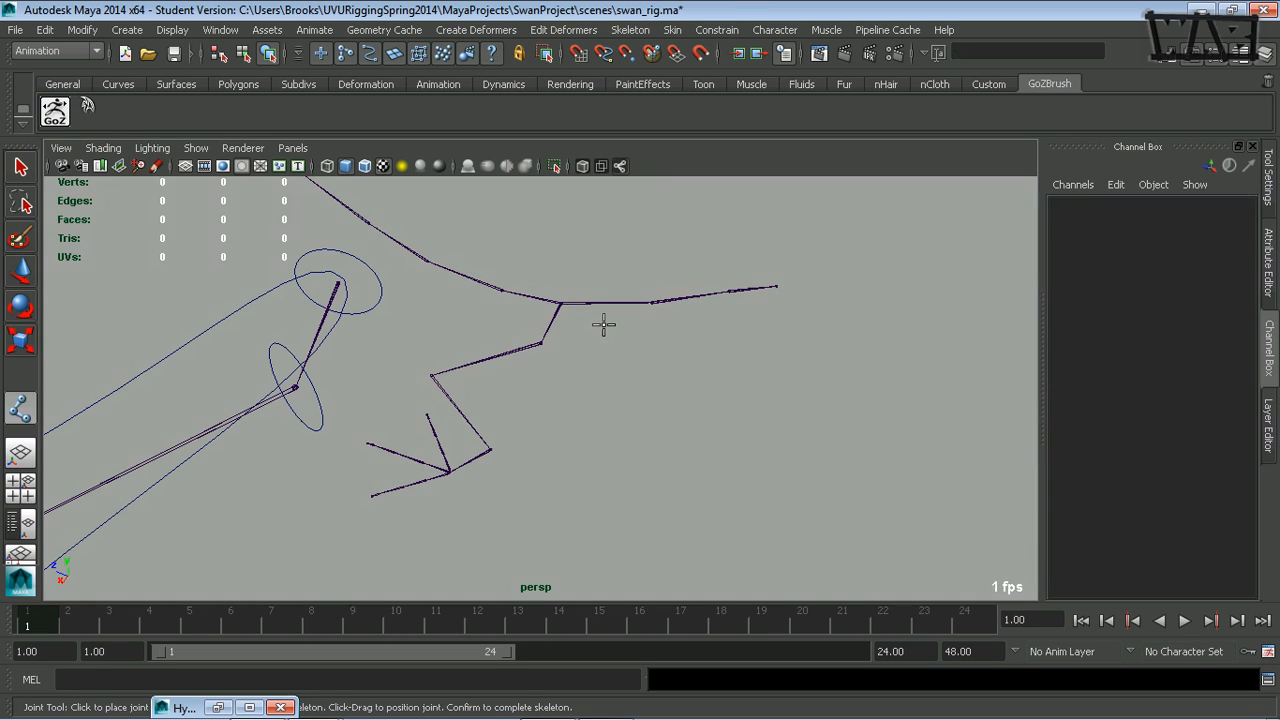
{"action": "left_click", "coordinate": [562, 302]}
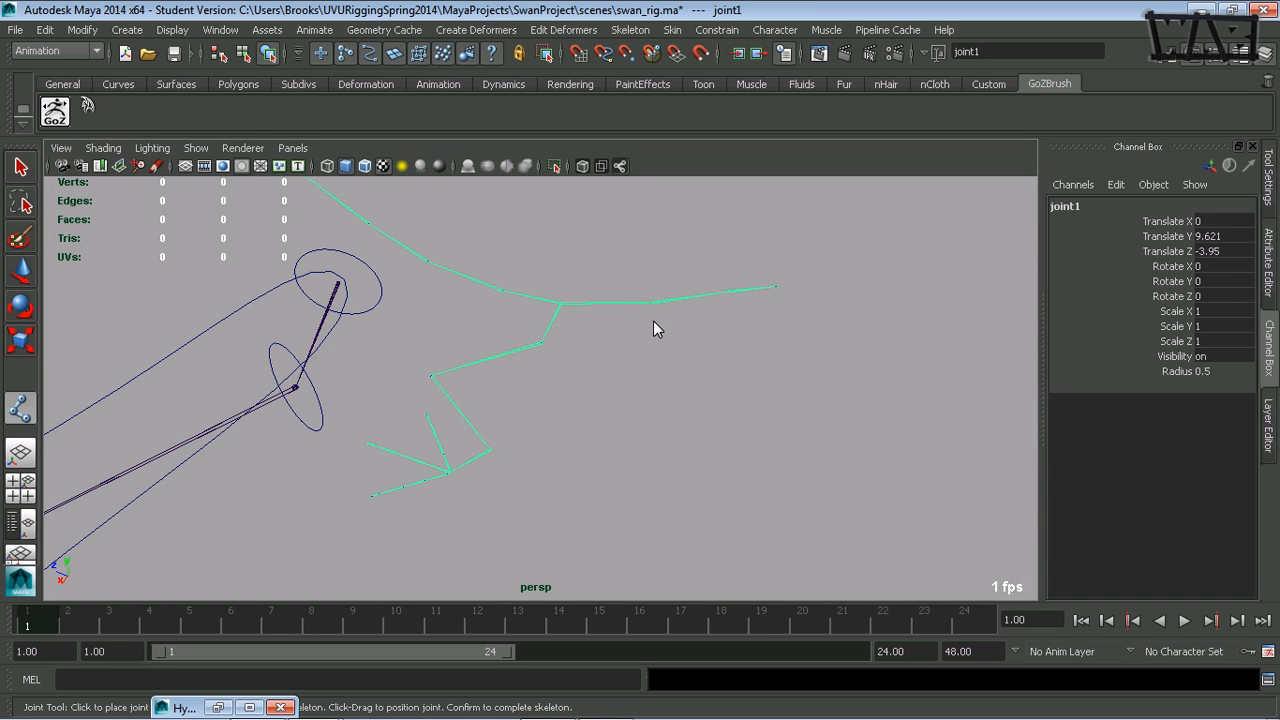
- Place a new leg chain from the root over the existing hip, knee, ankle and shared foot joints
{"action": "middle_click_drag", "start_coordinate": [580, 378], "coordinate": [574, 268], "text": "alt"}
{"action": "left_click_drag", "start_coordinate": [572, 290], "coordinate": [563, 336], "text": "alt"}
{"action": "middle_click_drag", "start_coordinate": [563, 336], "coordinate": [562, 340], "text": "alt"}
{"action": "left_click_drag", "start_coordinate": [562, 340], "coordinate": [557, 386], "text": "alt"}
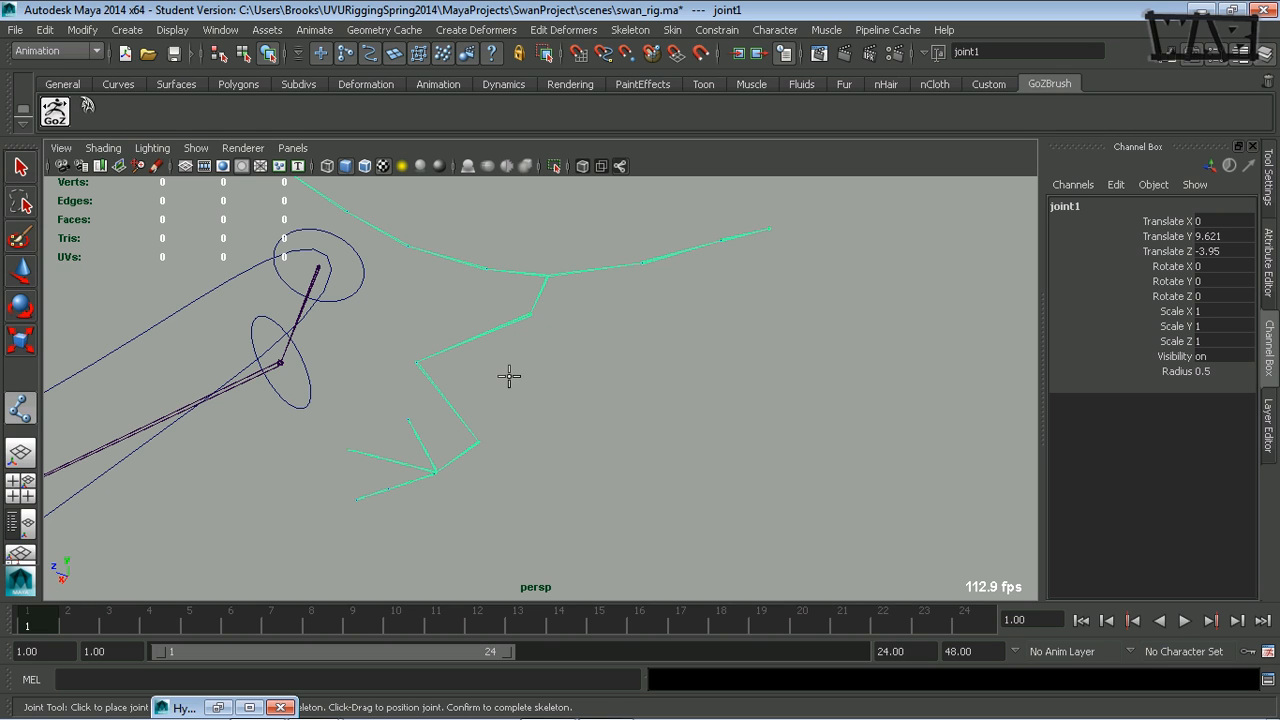
{"action": "left_click", "coordinate": [530, 315]}
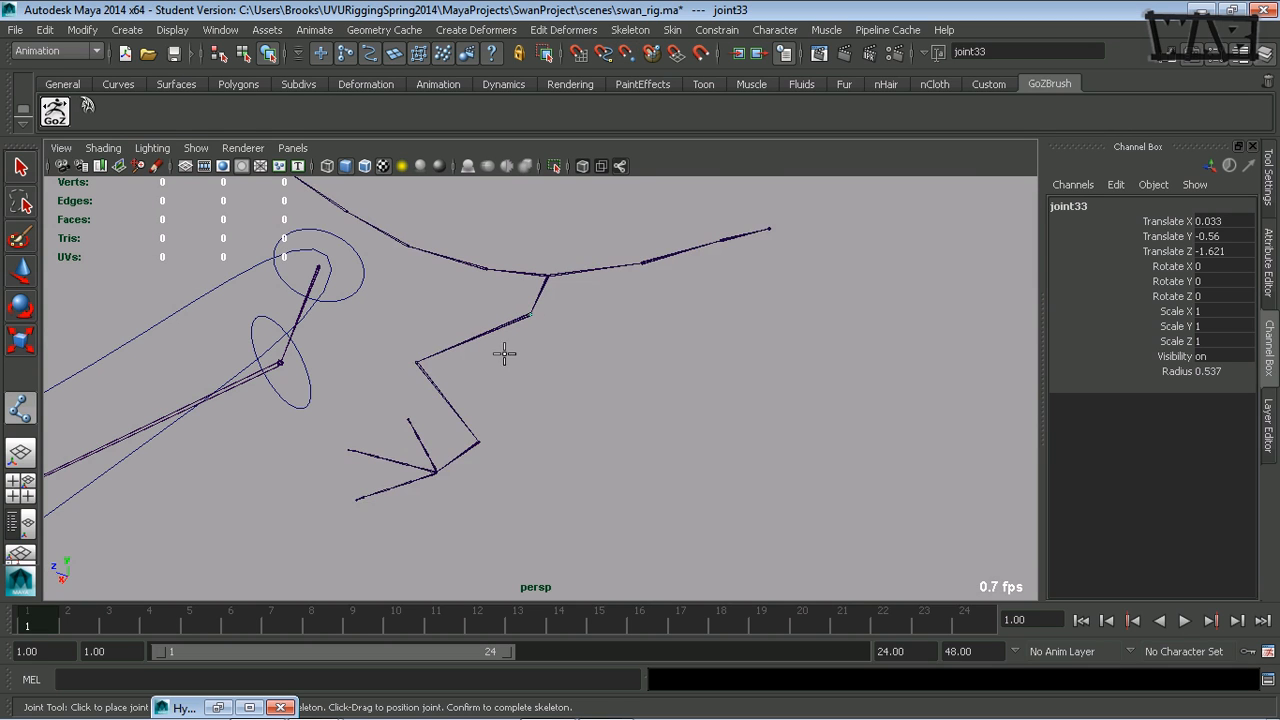
{"action": "left_click", "coordinate": [416, 362]}
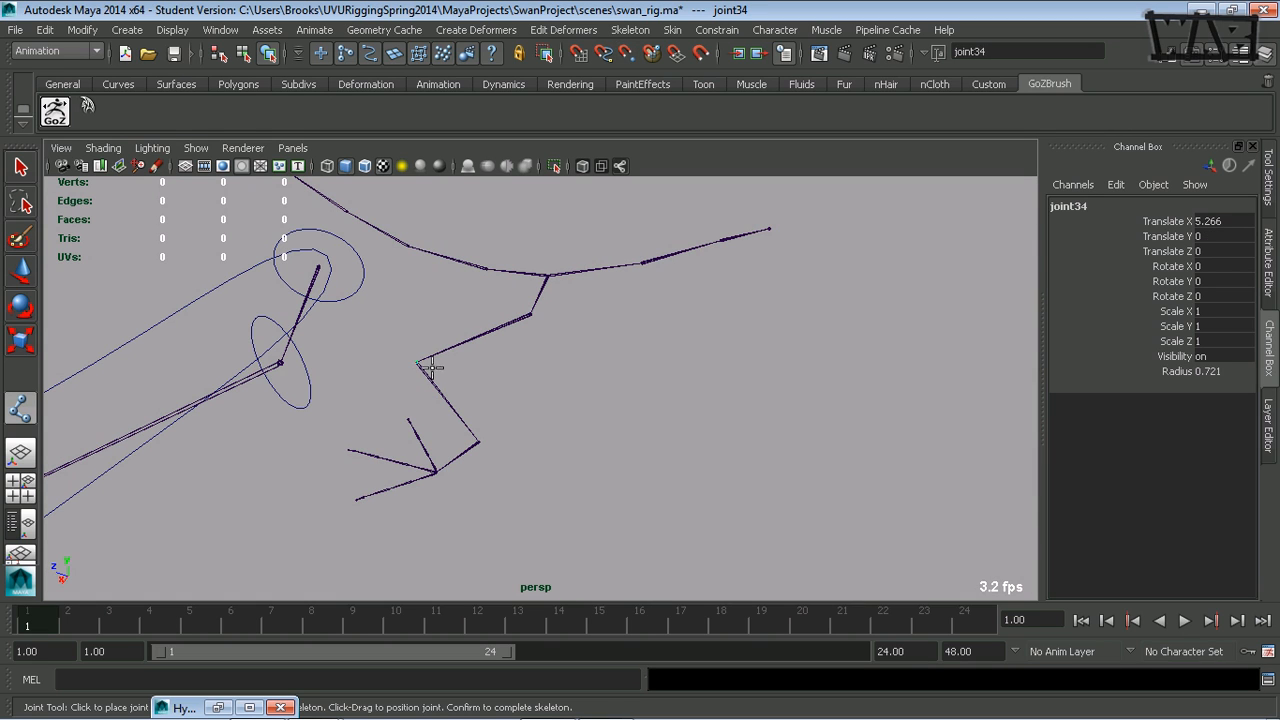
{"action": "left_click", "coordinate": [475, 440]}
{"action": "left_click_drag", "start_coordinate": [446, 501], "coordinate": [650, 473], "text": "alt"}
{"action": "right_click_drag", "start_coordinate": [400, 430], "coordinate": [560, 397], "text": "alt"}
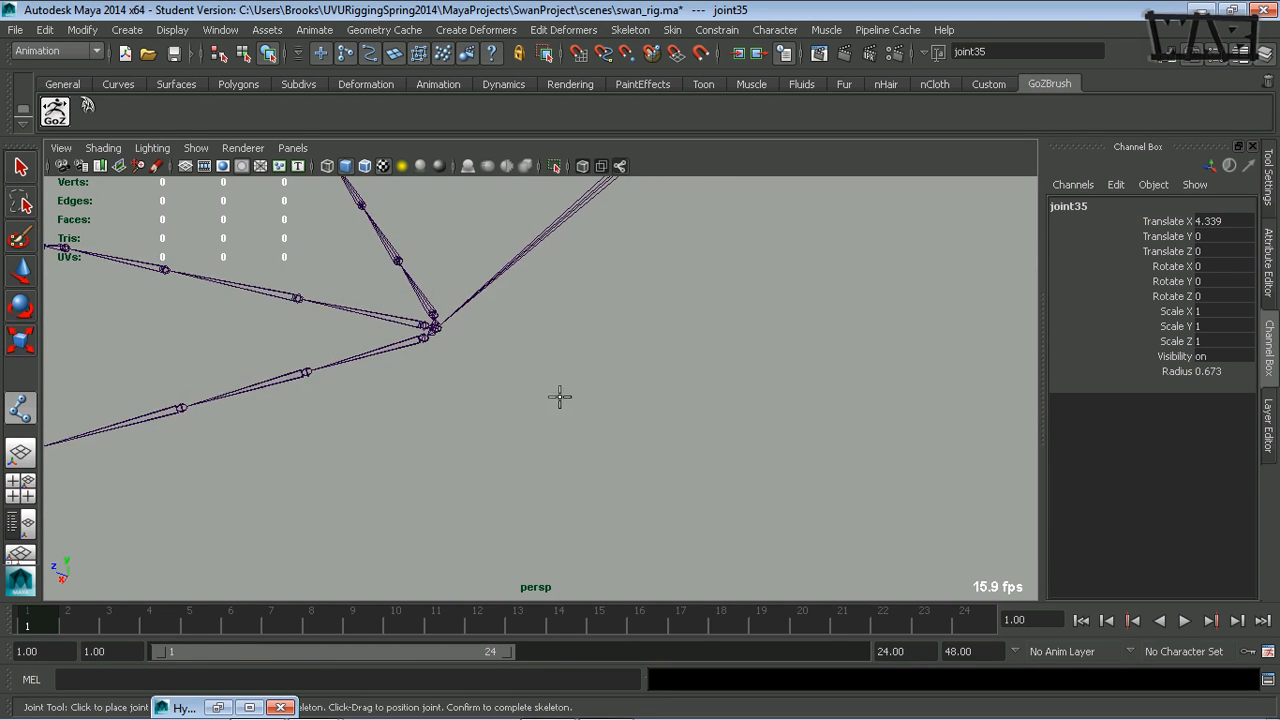
{"action": "middle_click_drag", "start_coordinate": [560, 397], "coordinate": [632, 445], "text": "alt"}
{"action": "right_click_drag", "start_coordinate": [429, 457], "coordinate": [656, 415], "text": "alt"}
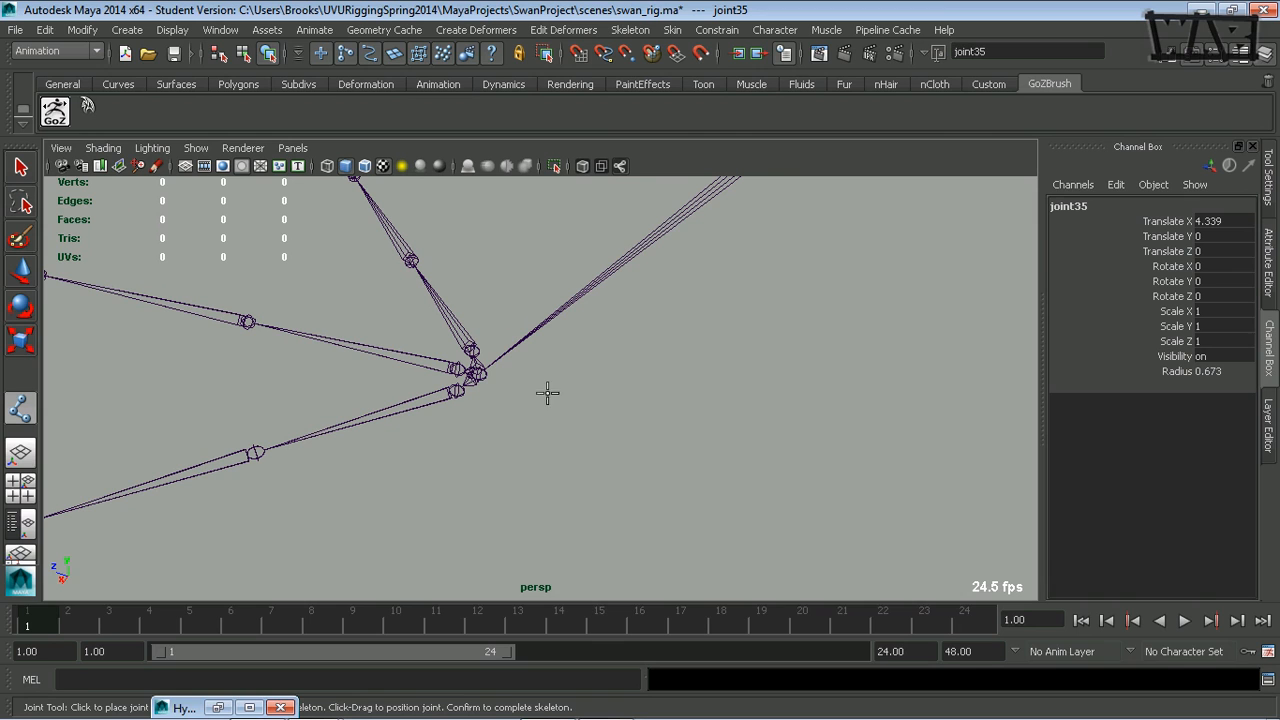
{"action": "left_click", "coordinate": [478, 373]}
- Continue the new chain over the middle toe's five joints from root to tip and complete it
{"action": "left_click", "coordinate": [456, 369]}
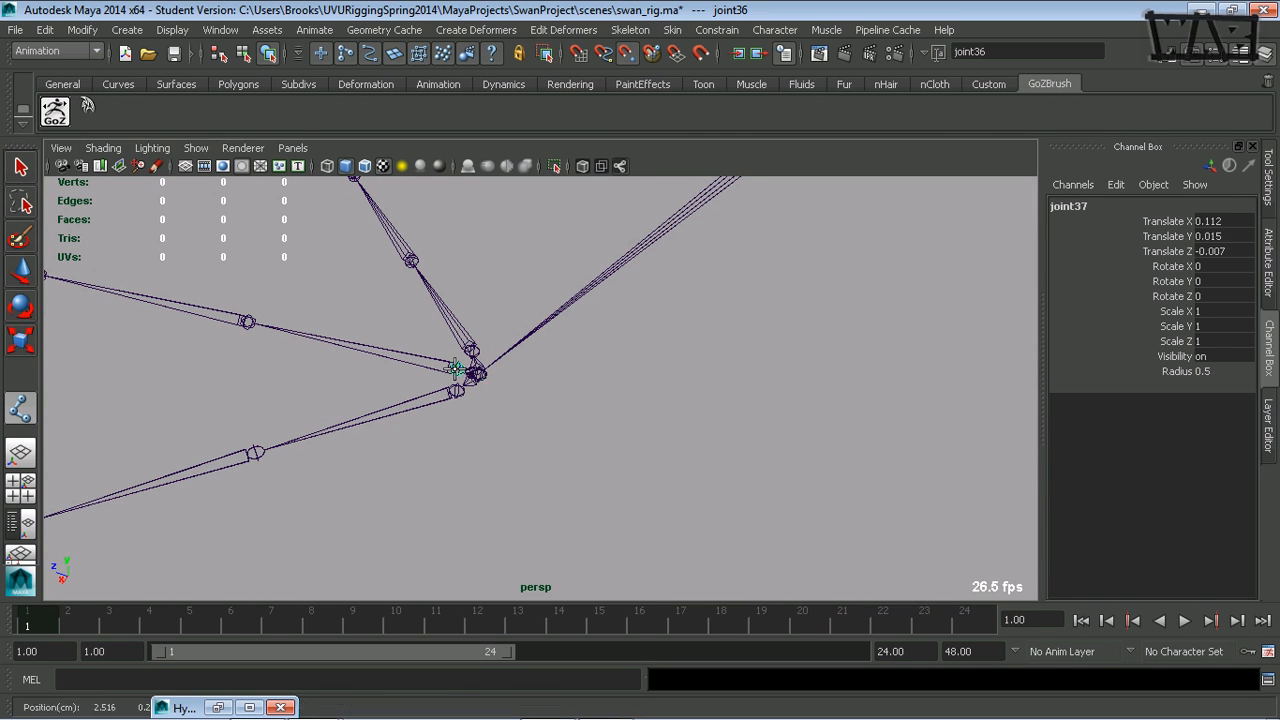
{"action": "left_click", "coordinate": [246, 321]}
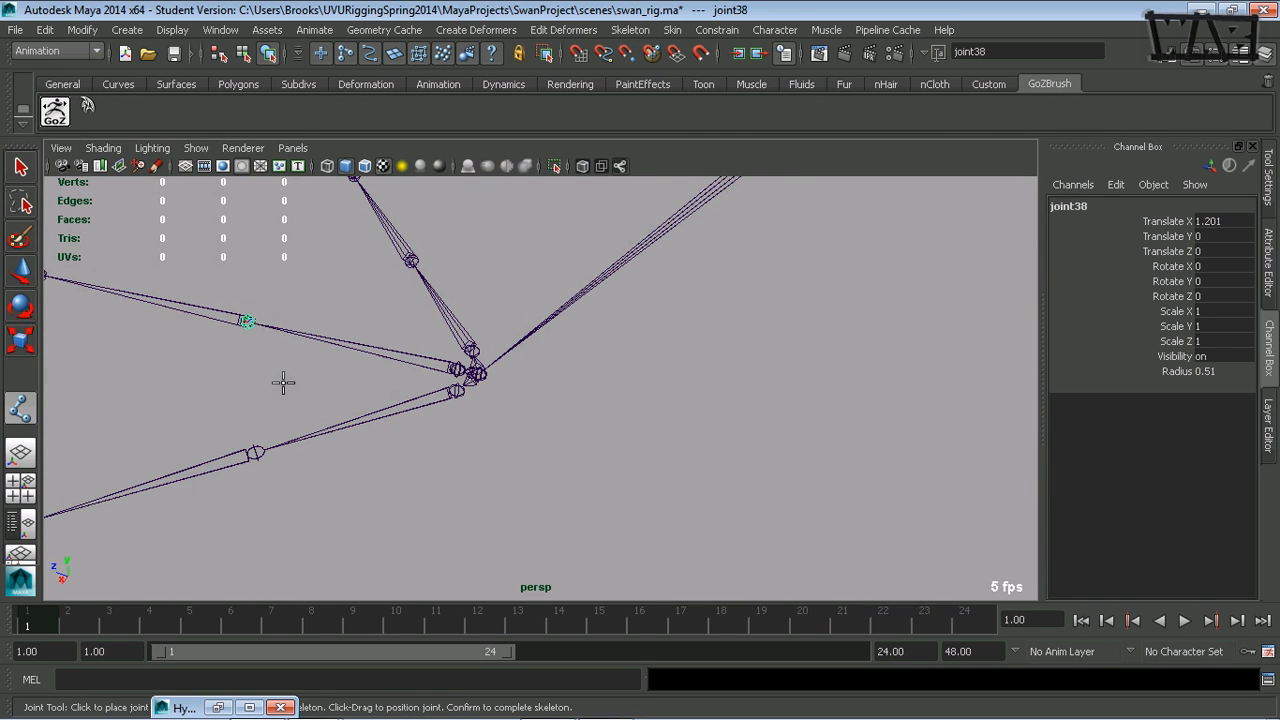
{"action": "mouse_move", "coordinate": [283, 380]}
{"action": "middle_mouse_down", "text": "alt"}
{"action": "mouse_move", "coordinate": [808, 479]}
{"action": "mouse_move", "coordinate": [651, 423]}
{"action": "mouse_move", "coordinate": [870, 455]}
{"action": "middle_mouse_up", "text": "alt"}
{"action": "mouse_move", "coordinate": [320, 375]}
{"action": "middle_mouse_down", "text": "alt"}
{"action": "mouse_move", "coordinate": [700, 405]}
{"action": "mouse_move", "coordinate": [960, 475]}
{"action": "middle_mouse_up", "text": "alt"}
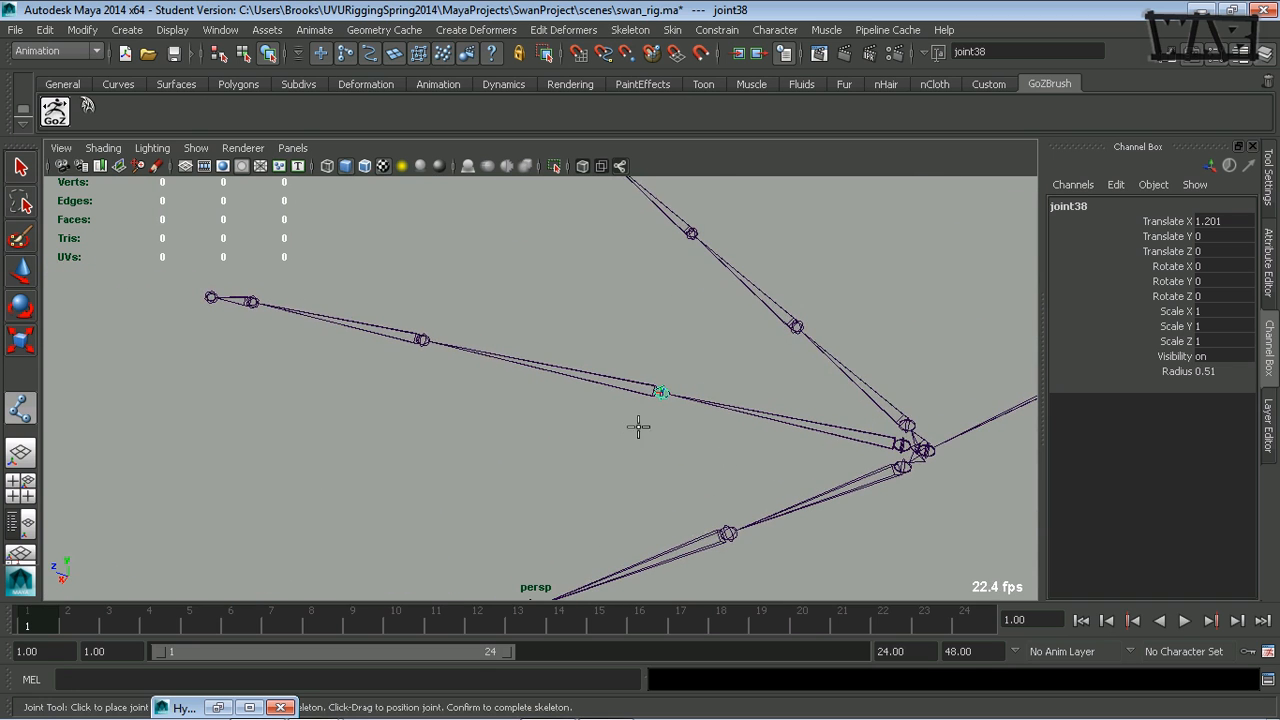
{"action": "left_click", "coordinate": [422, 340]}
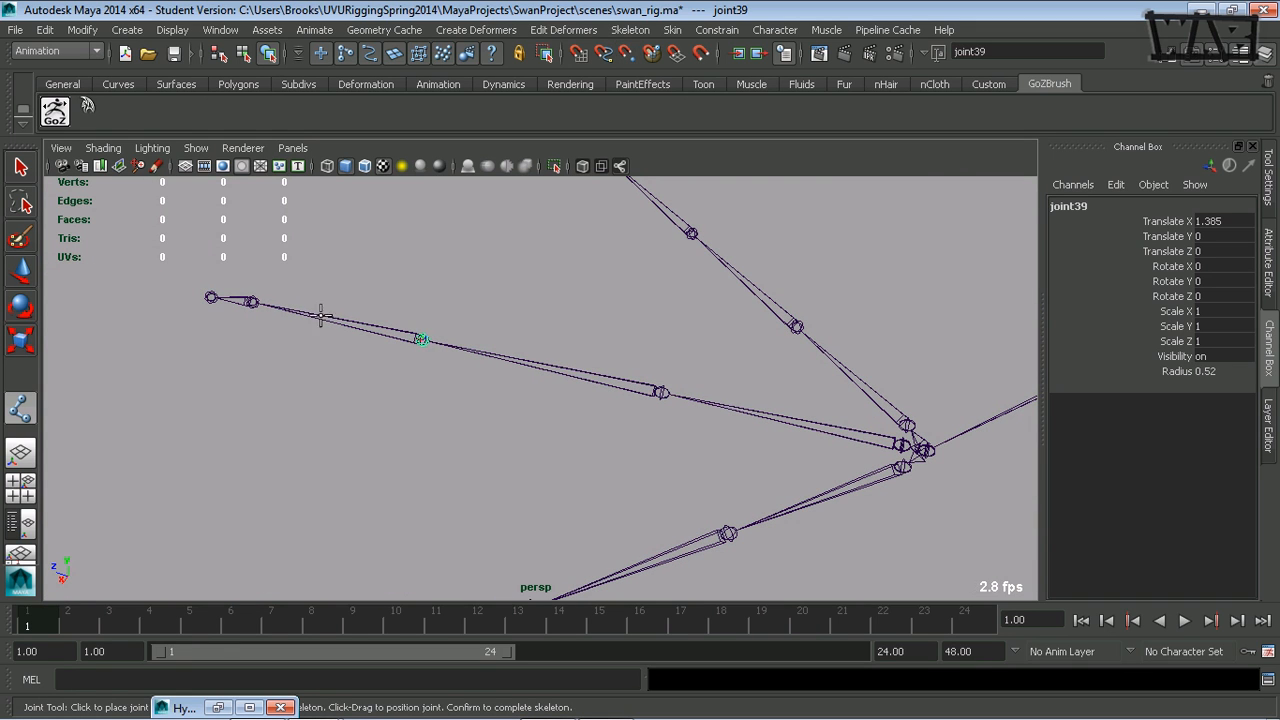
{"action": "left_click", "coordinate": [246, 300]}
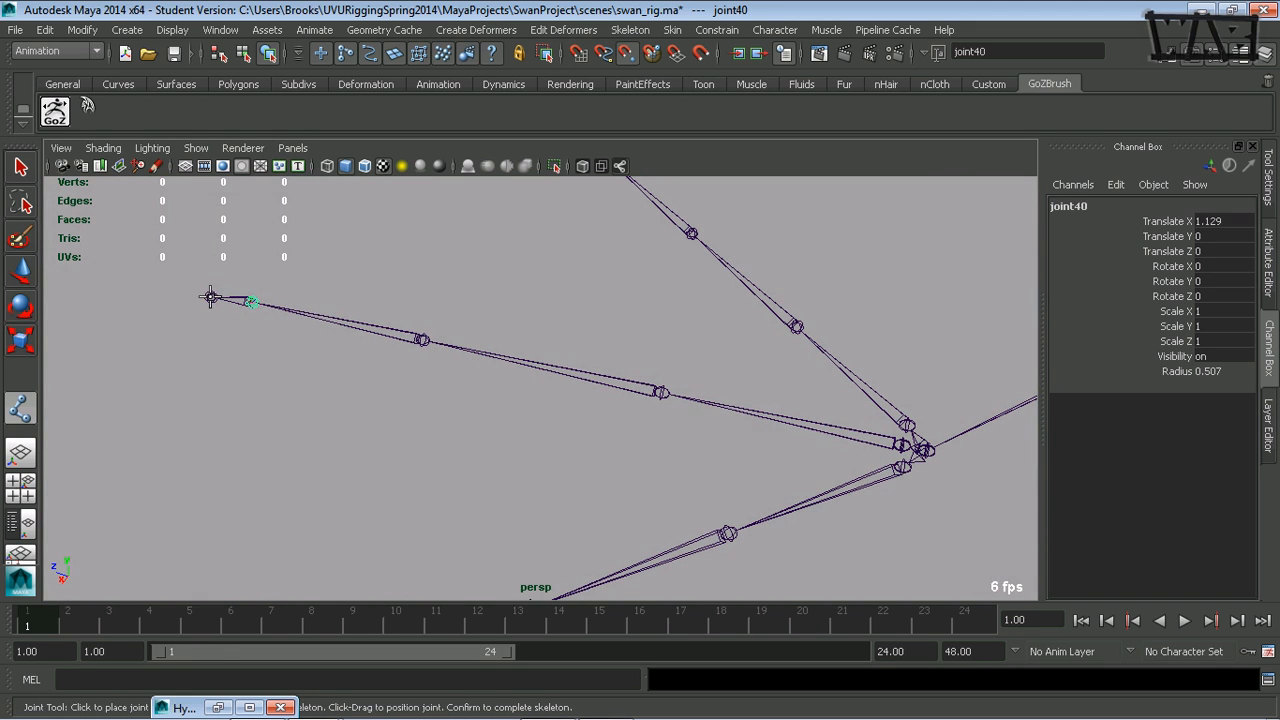
{"action": "left_click", "coordinate": [210, 297]}
{"action": "key", "text": "Return"}
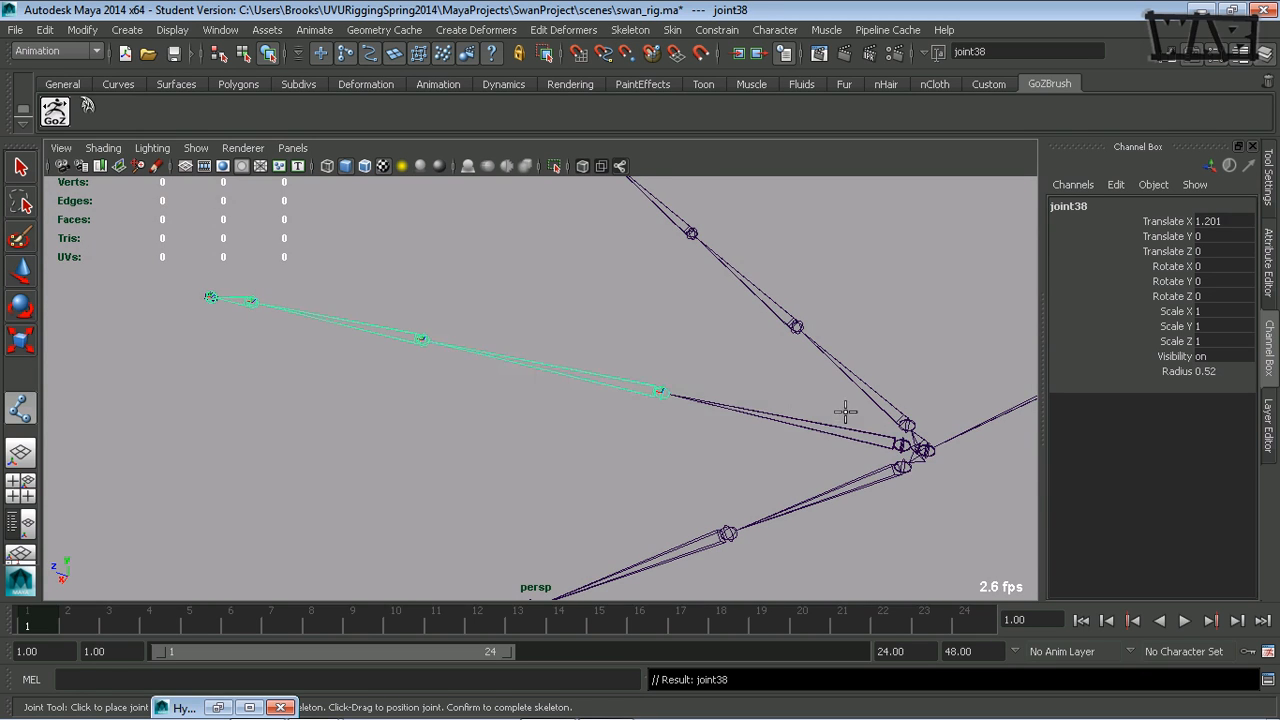
- Branch a new chain from the shared foot joint over the first side toe's five joints, from root to tip, and complete it
{"action": "key", "text": "Up"}
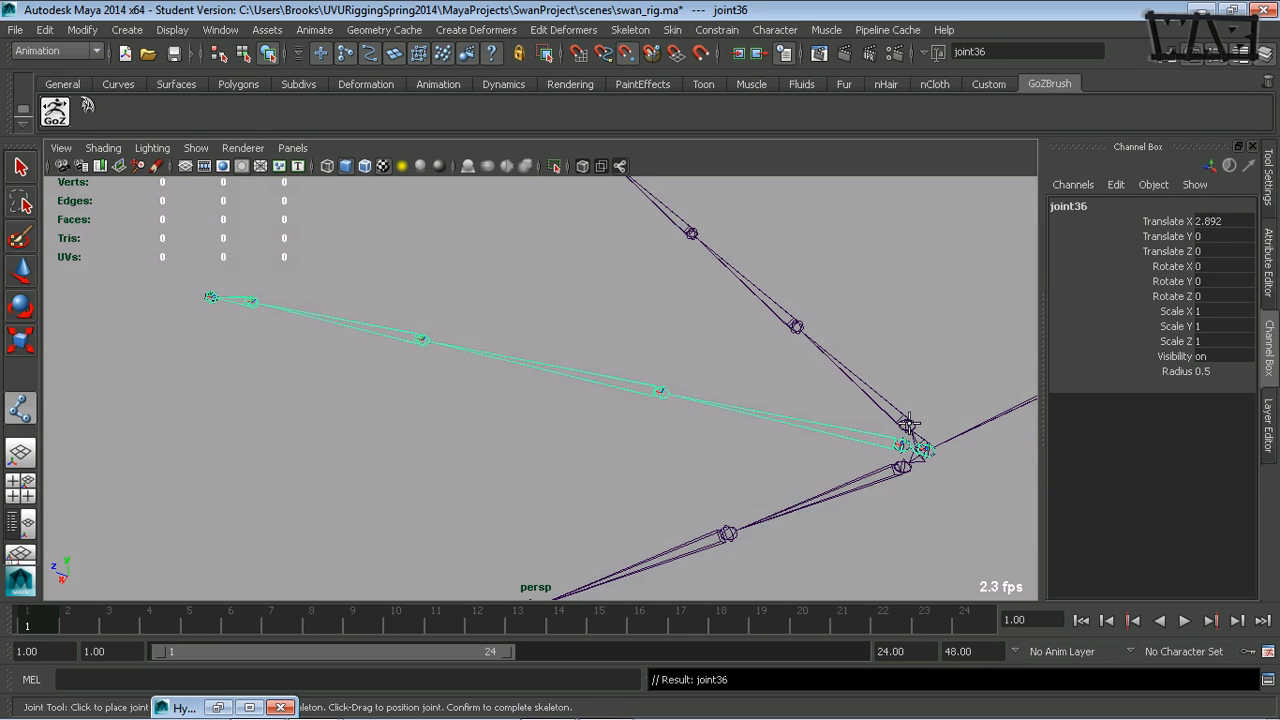
{"action": "left_click", "coordinate": [907, 424]}
{"action": "left_click", "coordinate": [795, 327]}
{"action": "left_click", "coordinate": [690, 230]}
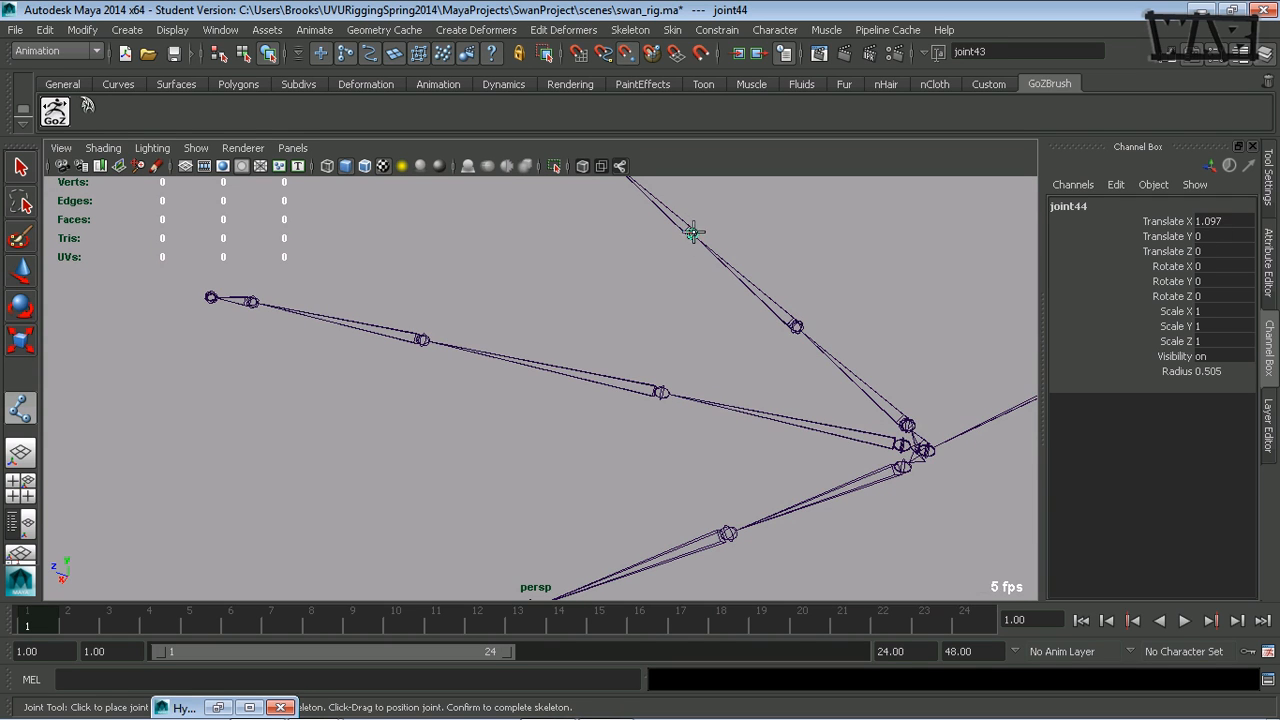
{"action": "left_click_drag", "start_coordinate": [728, 277], "coordinate": [657, 363], "text": "alt"}
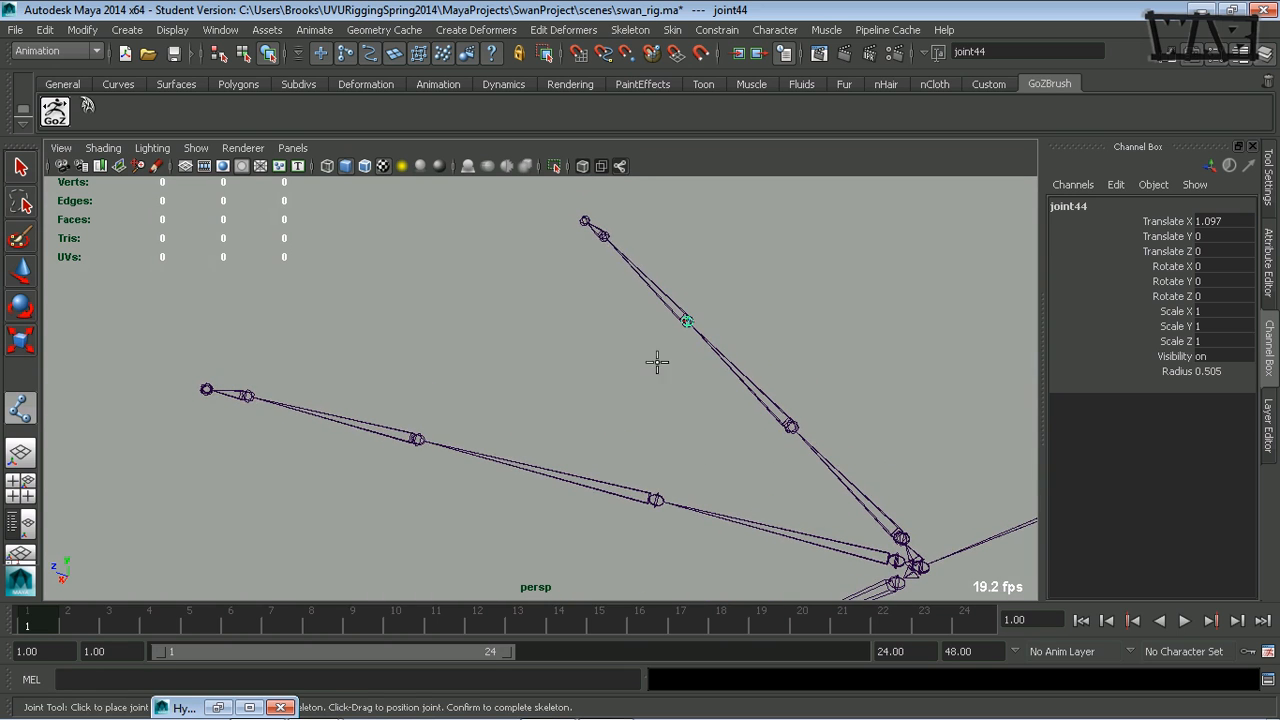
{"action": "left_click", "coordinate": [604, 236]}
{"action": "left_click", "coordinate": [585, 221]}
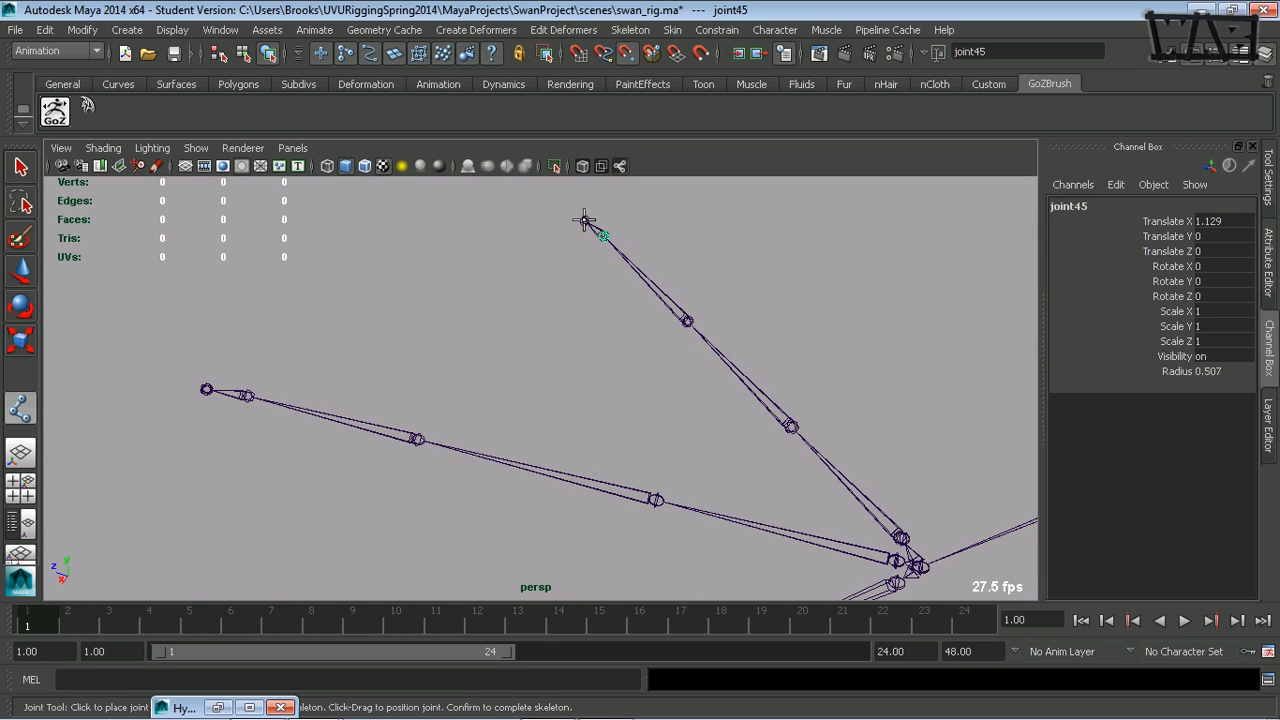
{"action": "key", "text": "Return"}
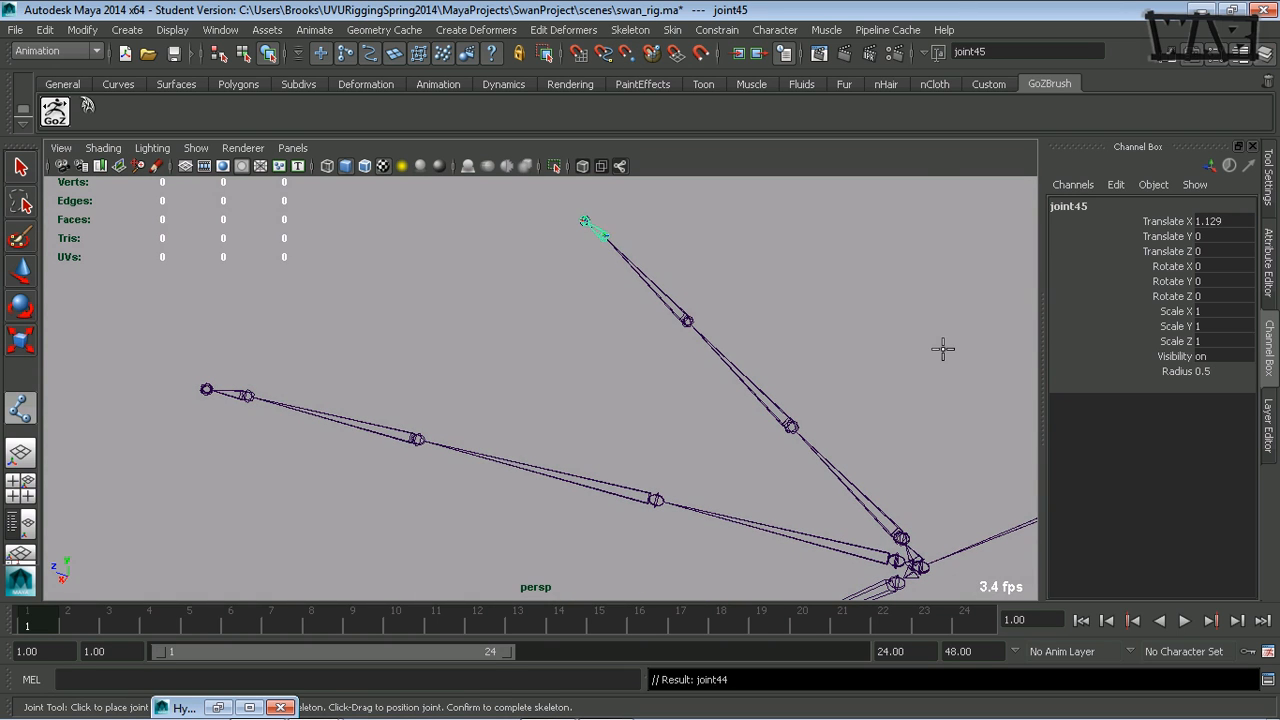
- Branch another chain from the shared foot joint over the remaining side toe's five joints, complete it and leave the Joint tool
{"action": "key", "text": "Up"}
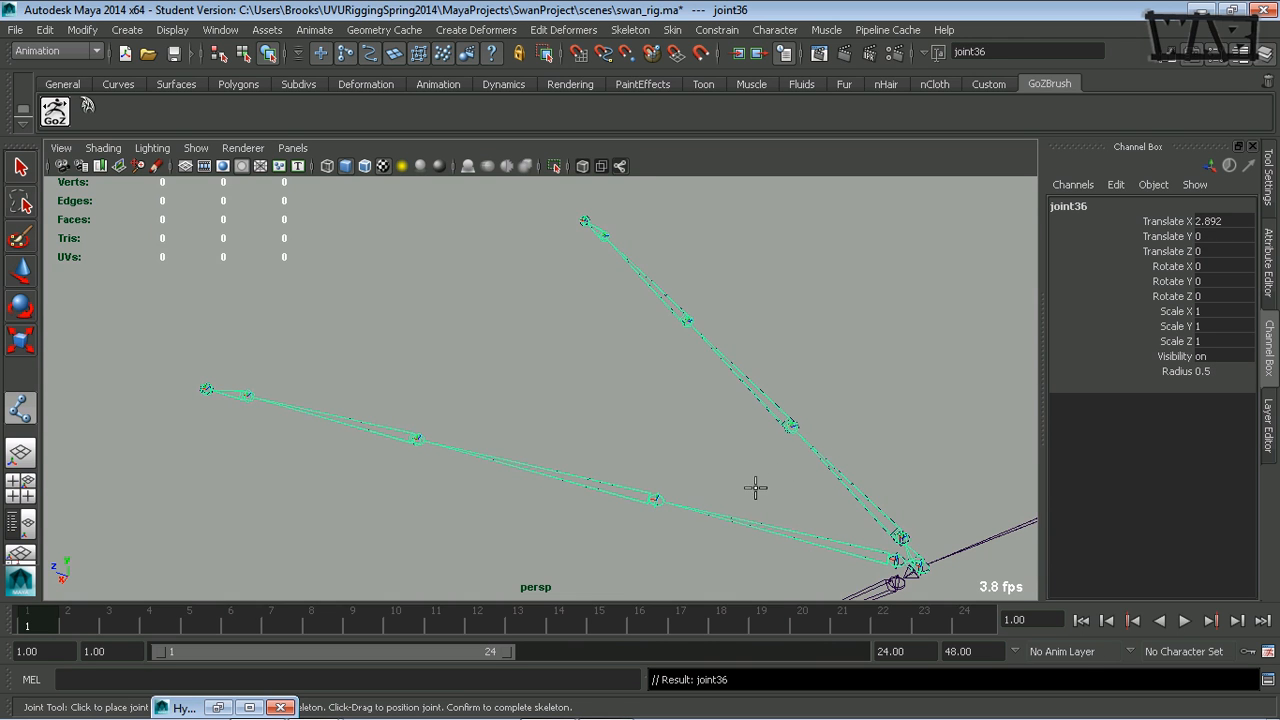
{"action": "middle_click_drag", "start_coordinate": [720, 487], "coordinate": [680, 333], "text": "alt"}
{"action": "right_click_drag", "start_coordinate": [671, 395], "coordinate": [491, 443], "text": "alt"}
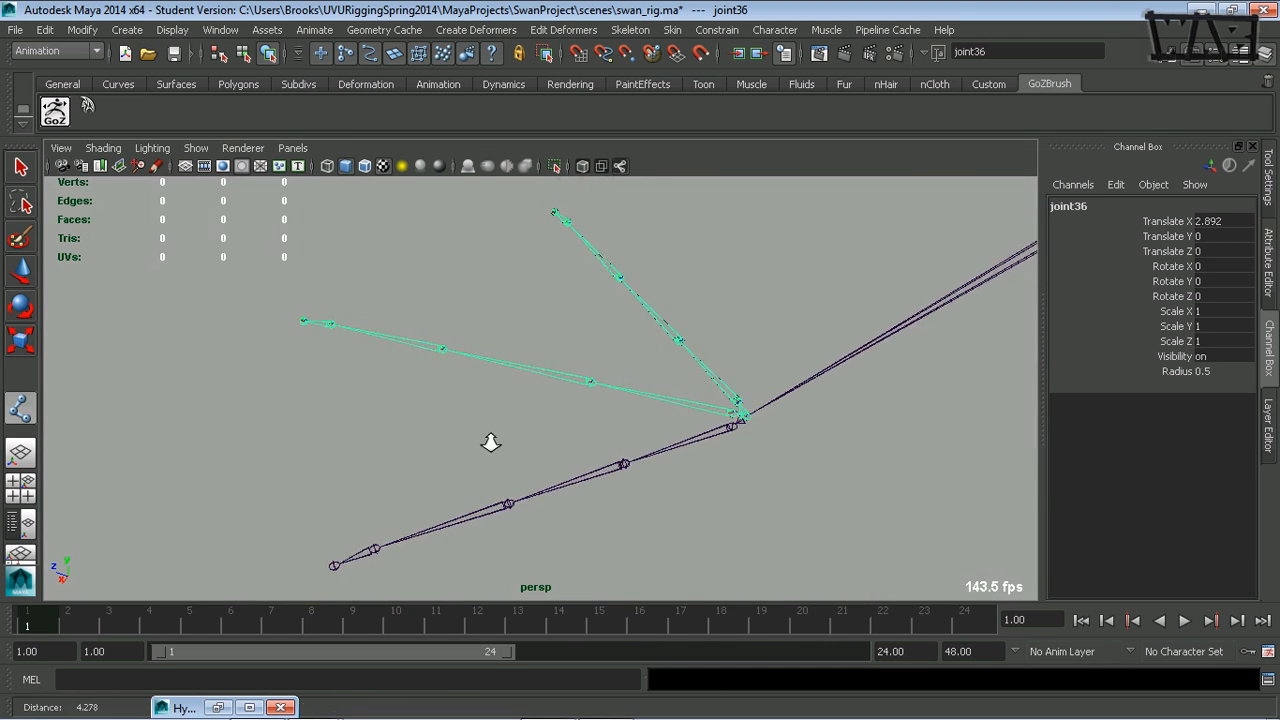
{"action": "middle_click_drag", "start_coordinate": [589, 412], "coordinate": [587, 375], "text": "alt"}
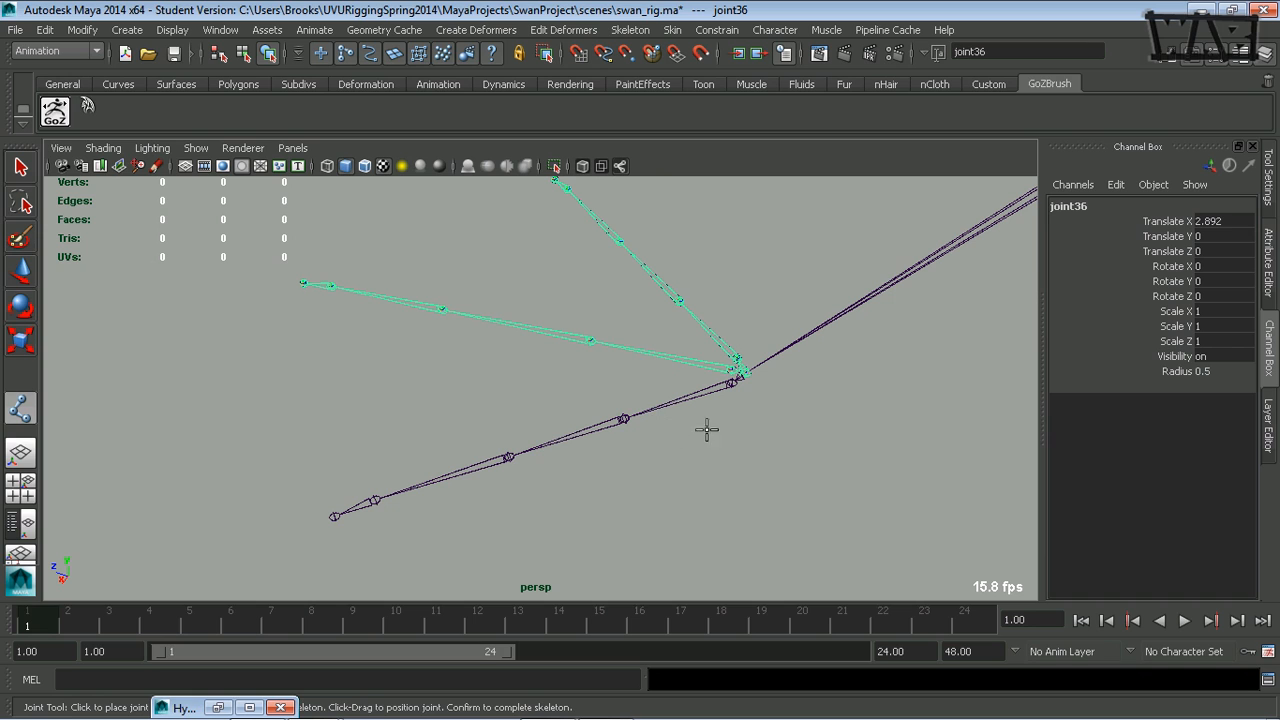
{"action": "left_click", "coordinate": [733, 384]}
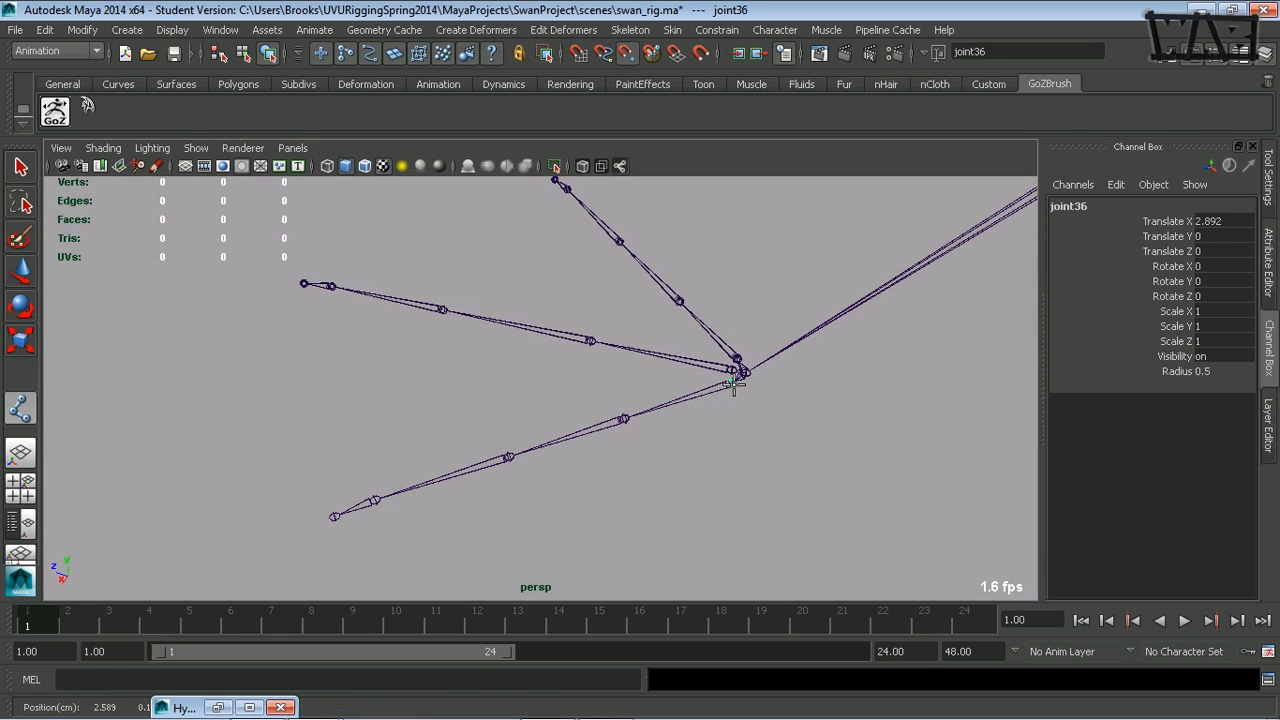
{"action": "left_click", "coordinate": [623, 418]}
{"action": "left_click", "coordinate": [511, 455]}
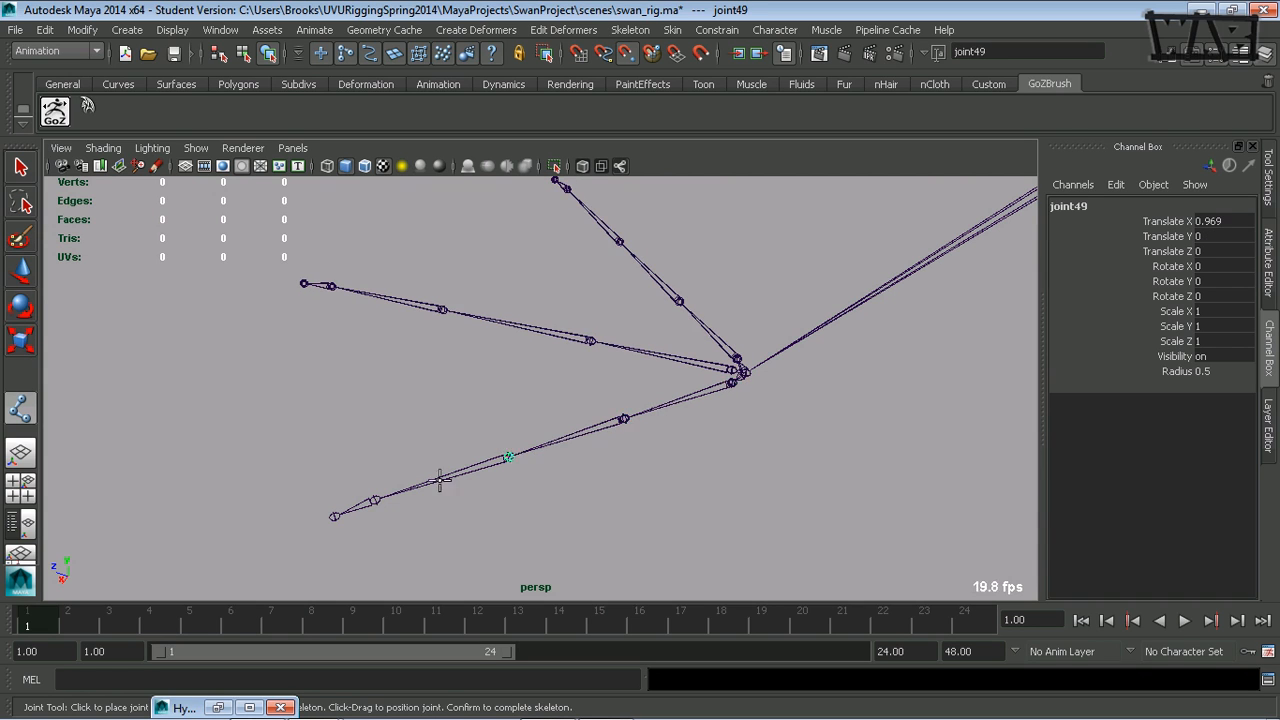
{"action": "left_click", "coordinate": [373, 500]}
{"action": "left_click", "coordinate": [334, 516]}
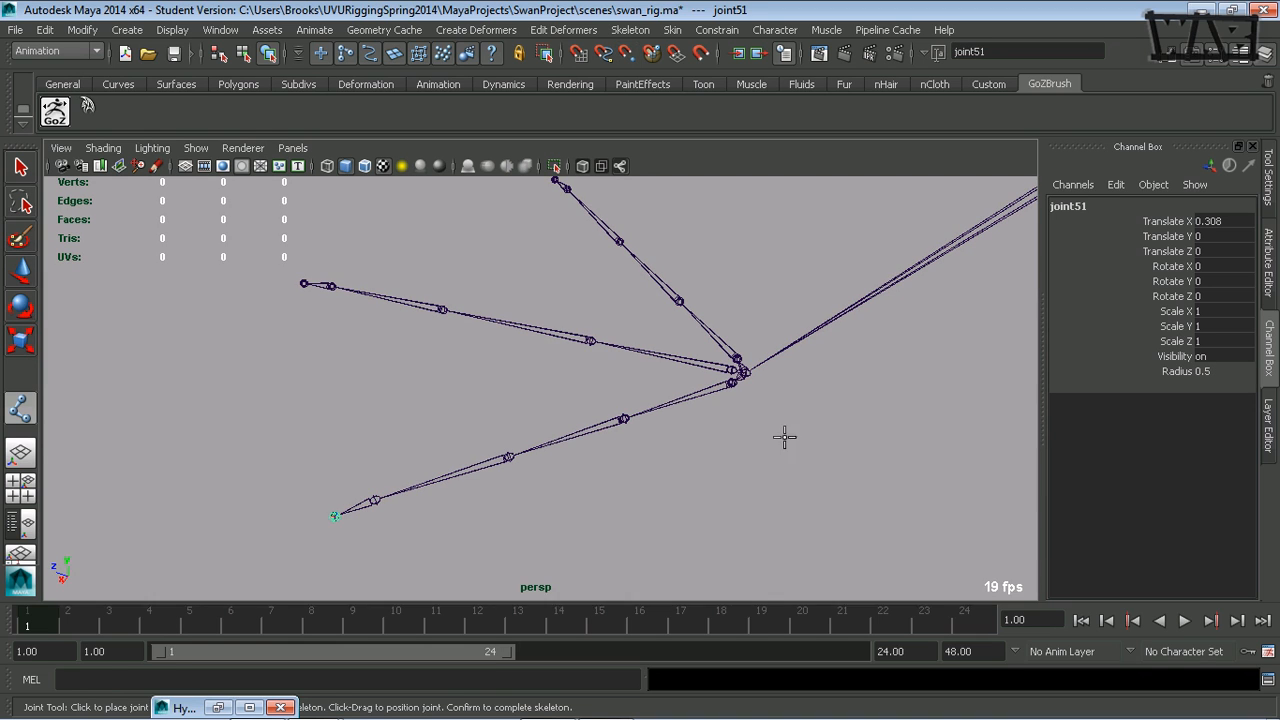
{"action": "key", "text": "Return"}
{"action": "key", "text": "w"}
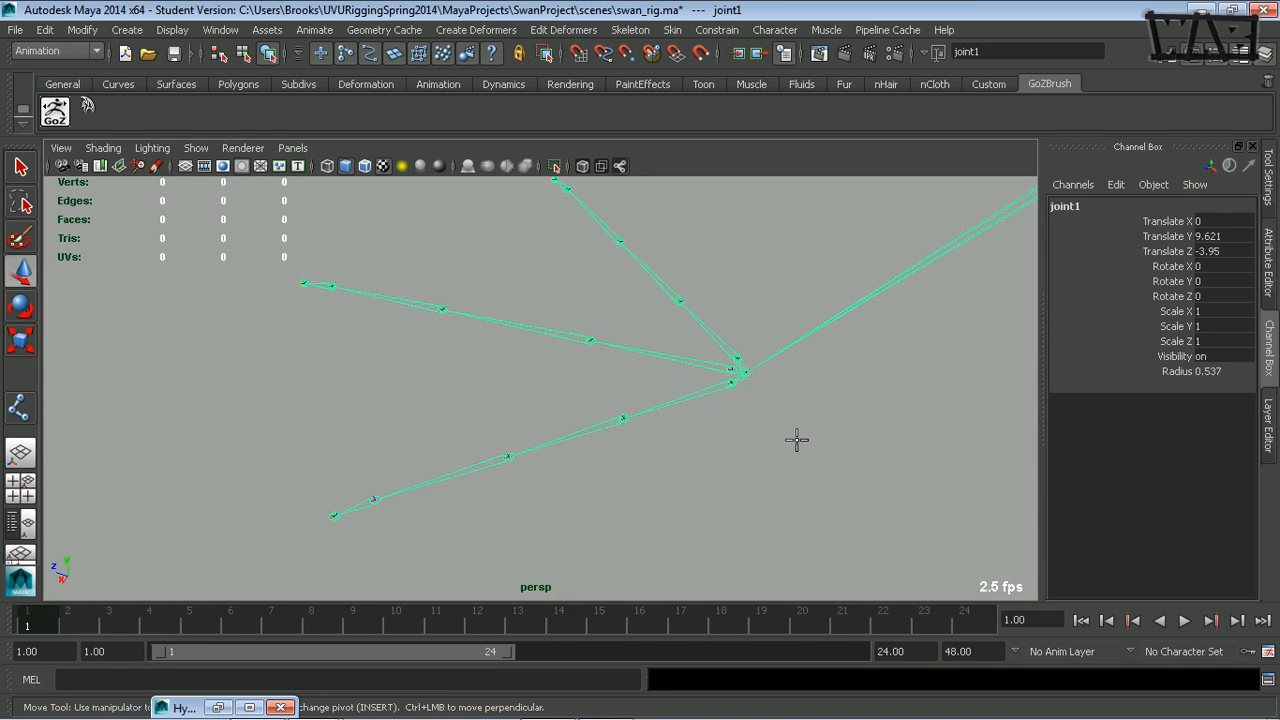
- Examine the whole redrawn leg and how it connects to the root joint, joint1
{"action": "left_click_drag", "start_coordinate": [797, 440], "coordinate": [534, 457], "text": "alt"}
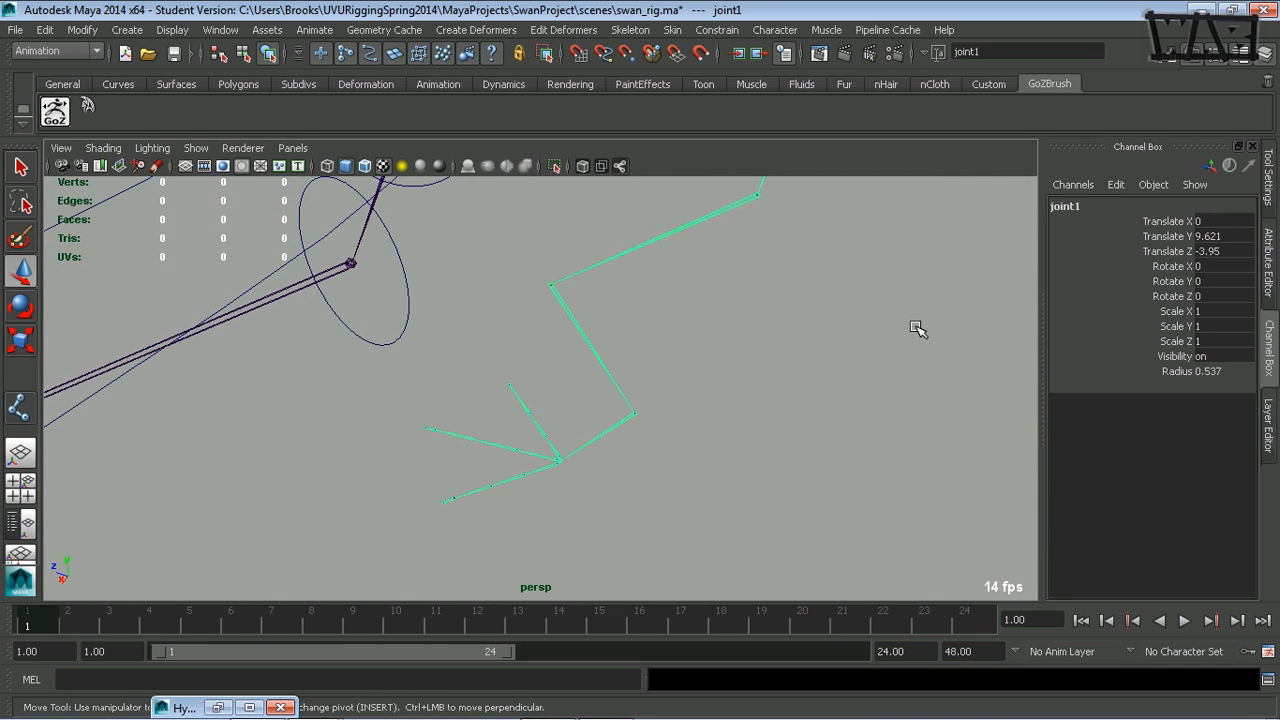
{"action": "key", "text": "Up"}
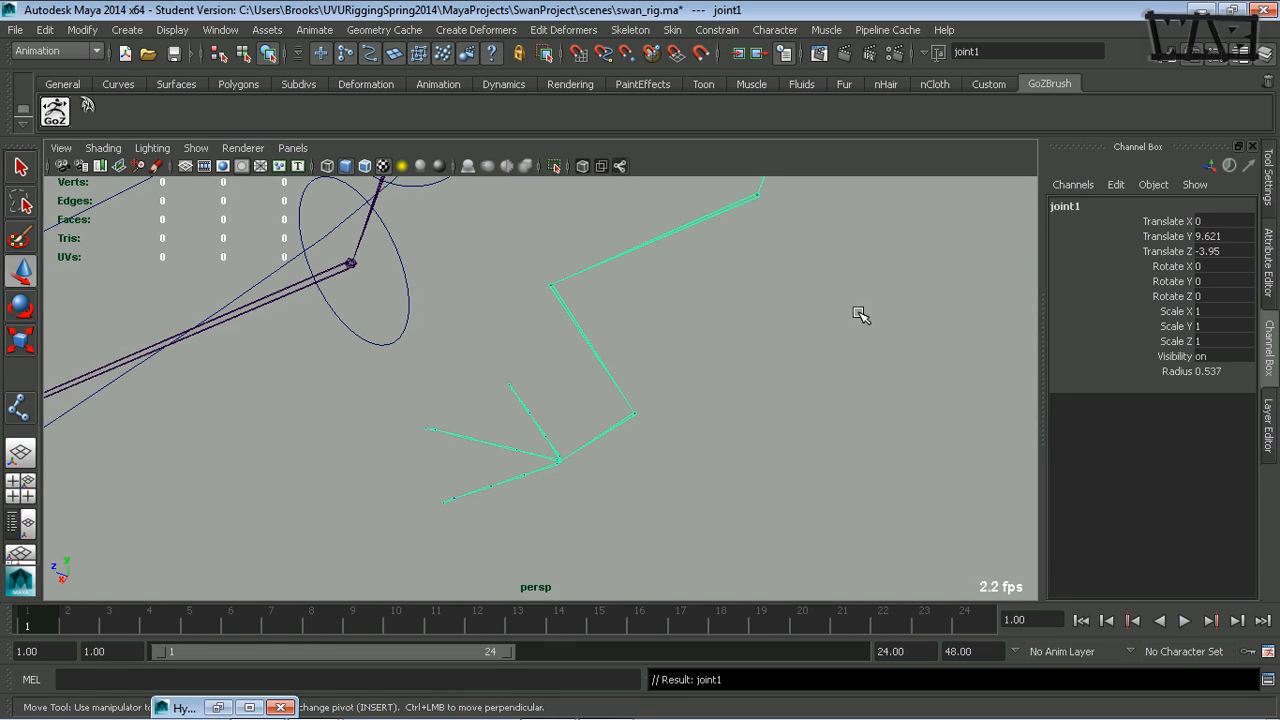
{"action": "key", "text": "Down"}
{"action": "key", "text": "Up"}
{"action": "key", "text": "Right"}
{"action": "key", "text": "Left"}
{"action": "middle_click_drag", "start_coordinate": [776, 342], "coordinate": [652, 522], "text": "alt"}
{"action": "left_click_drag", "start_coordinate": [702, 440], "coordinate": [568, 440]}
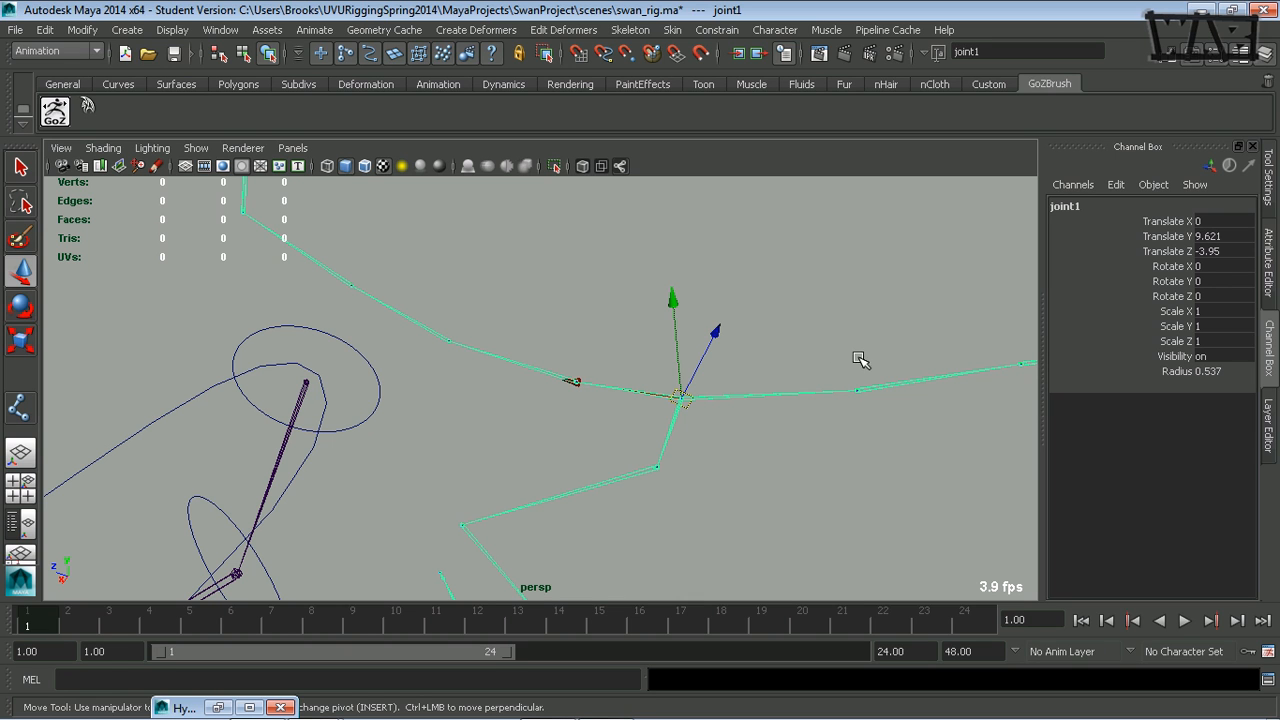
- Restore the Hypergraph Hierarchy window, select joint33 at the top of the new leg branch and keep the viewport visible beside it
{"action": "double_click", "coordinate": [205, 707]}
{"action": "left_click_drag", "start_coordinate": [931, 204], "coordinate": [599, 117]}
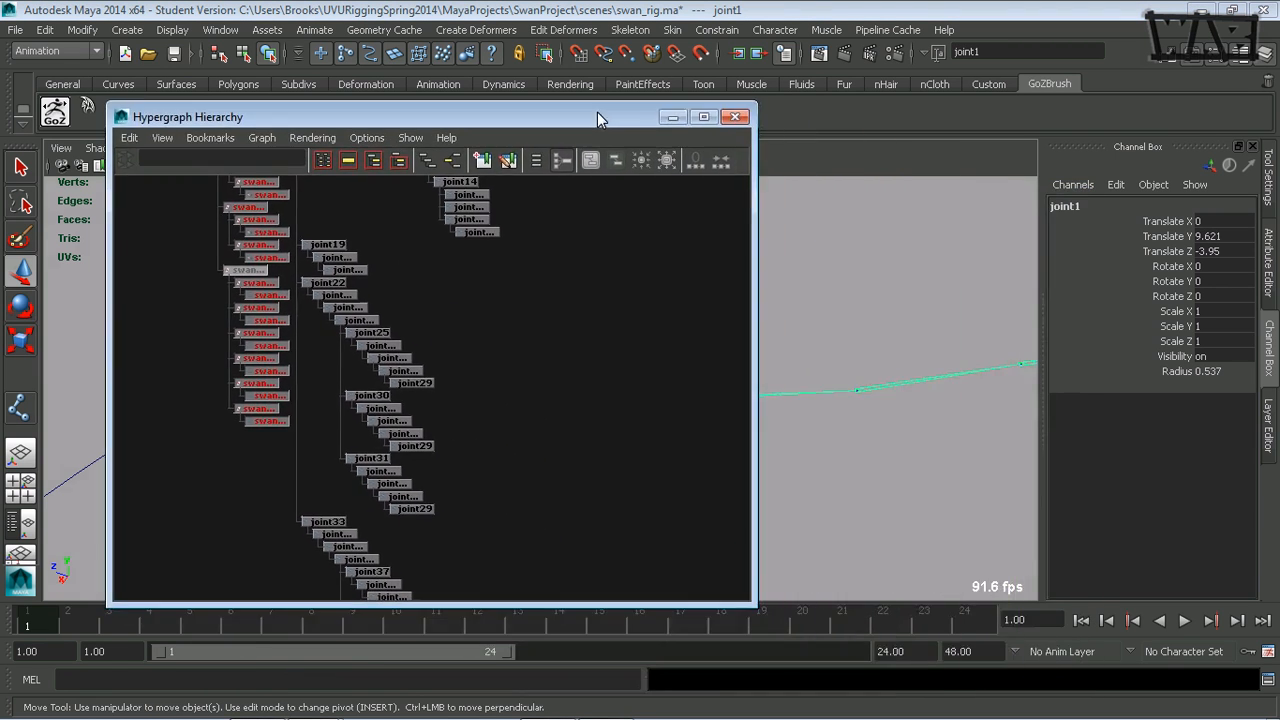
{"action": "scroll", "coordinate": [543, 423], "scroll_direction": "down", "scroll_amount": 6}
{"action": "scroll", "coordinate": [398, 440], "scroll_direction": "up", "scroll_amount": 3}
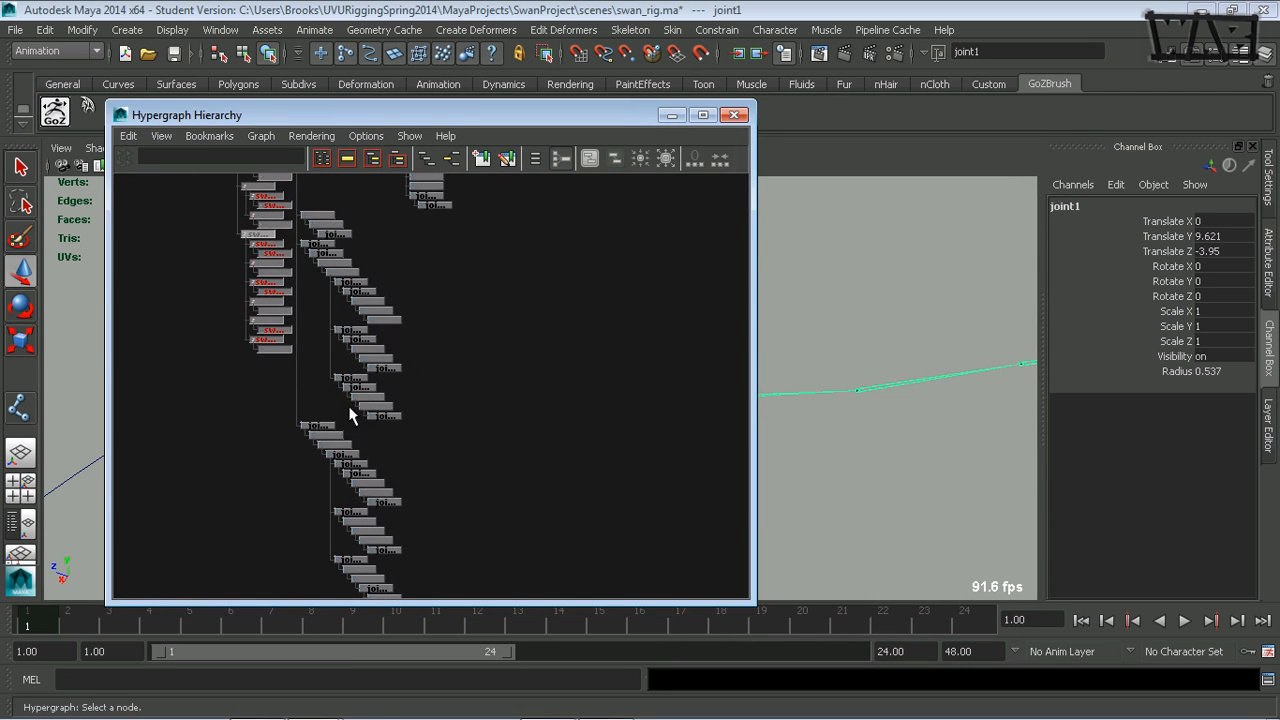
{"action": "left_click", "coordinate": [312, 427]}
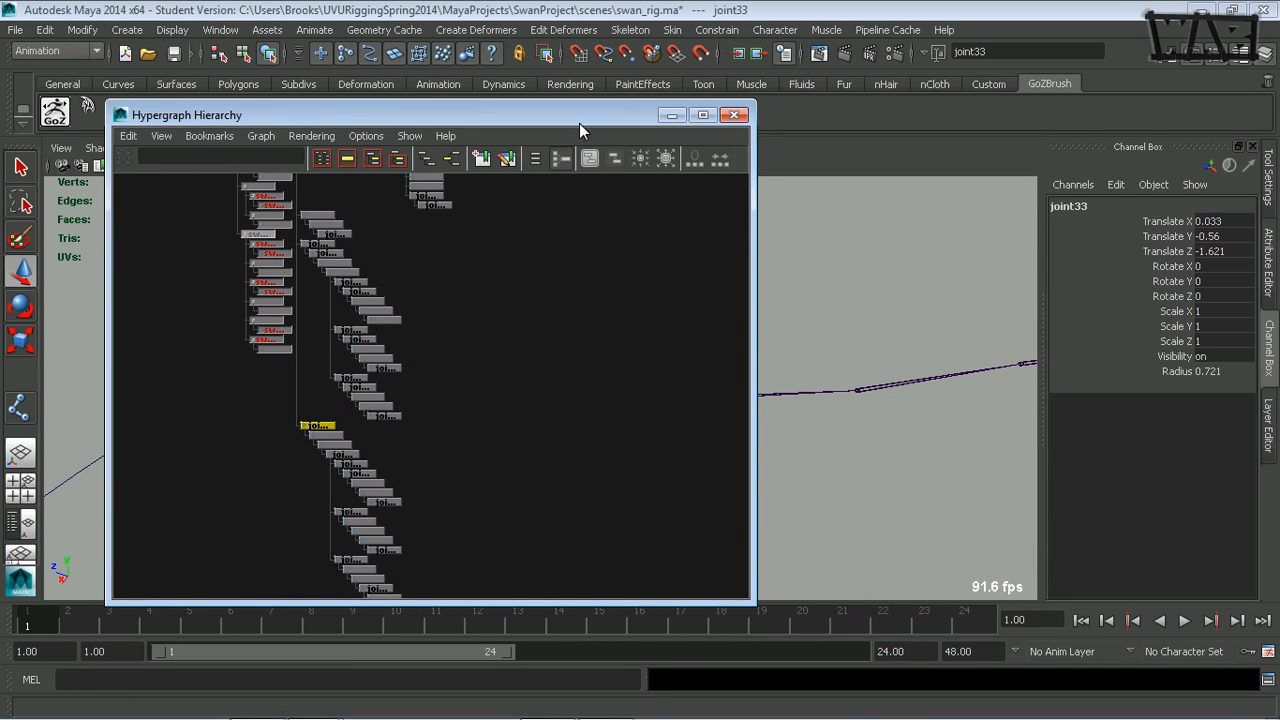
{"action": "left_click_drag", "start_coordinate": [579, 120], "coordinate": [339, 100]}
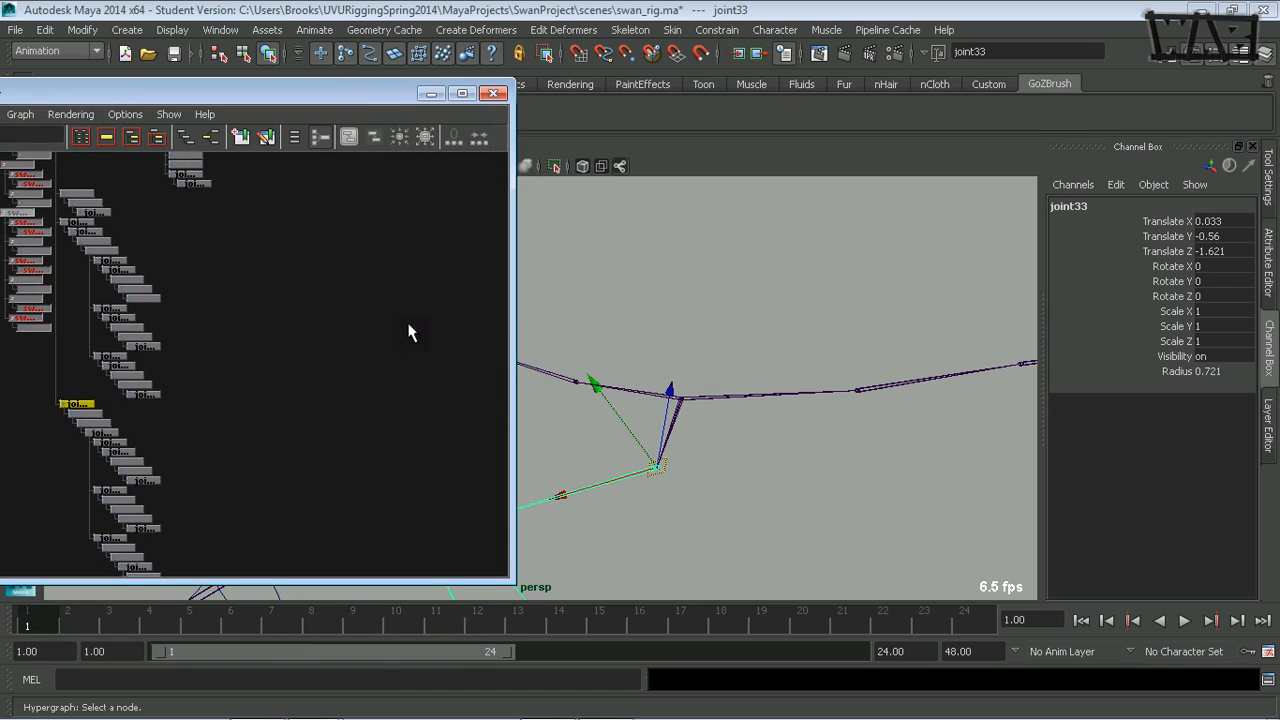
{"action": "middle_click_drag", "start_coordinate": [308, 420], "coordinate": [345, 315], "text": "alt"}
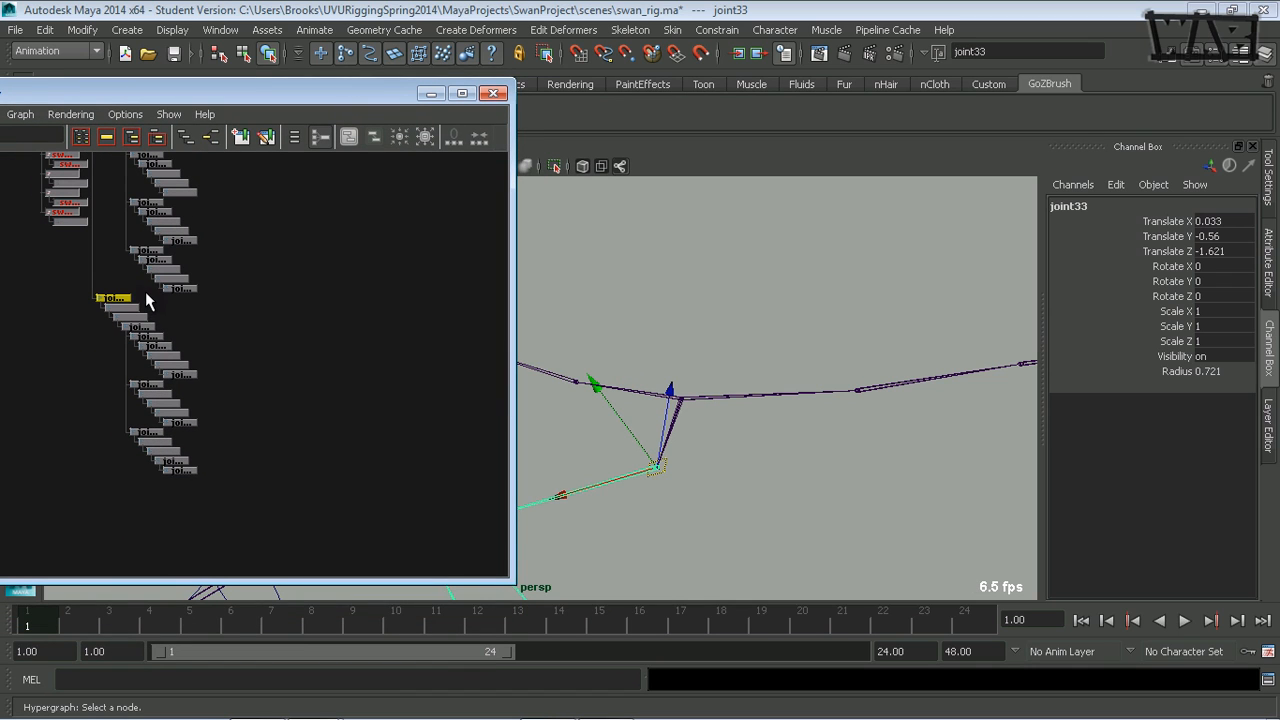
- Walk down the new leg hierarchy from joint33 through the shared foot joint and the first toe chain to check its order
{"action": "key", "text": "Down"}
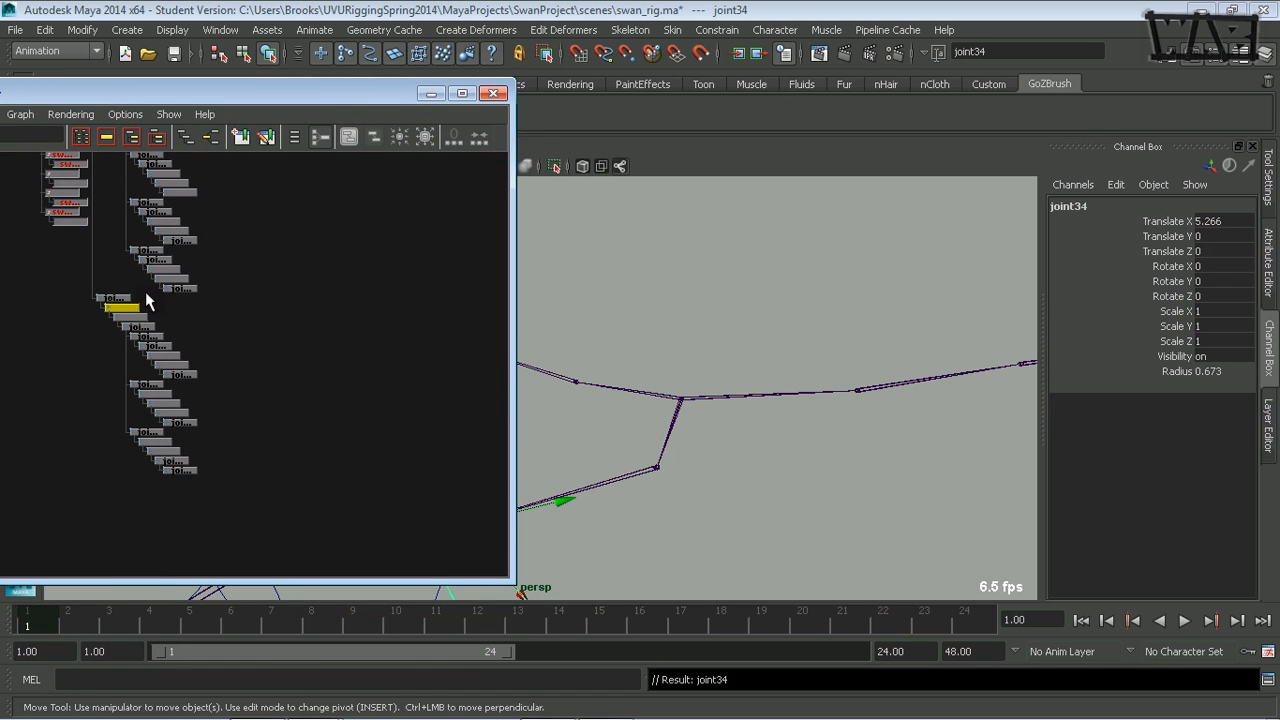
{"action": "key", "text": "Down"}
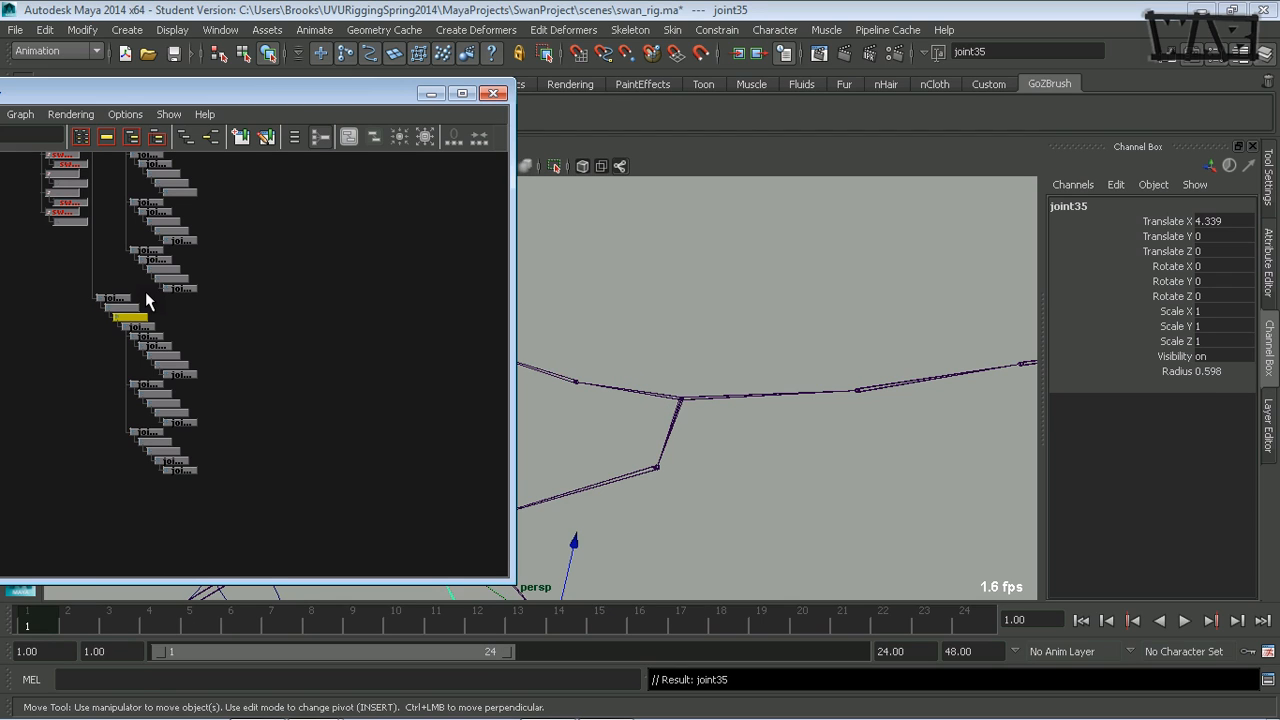
{"action": "key", "text": "Down"}
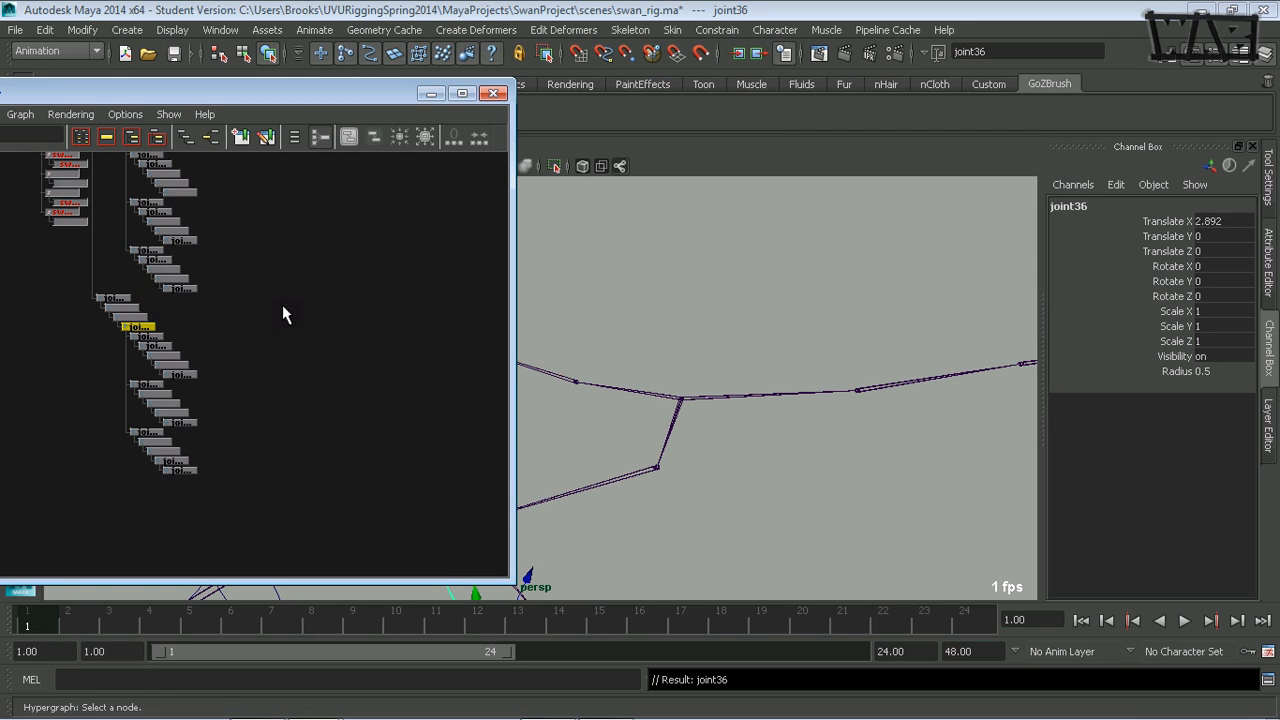
{"action": "key", "text": "Down"}
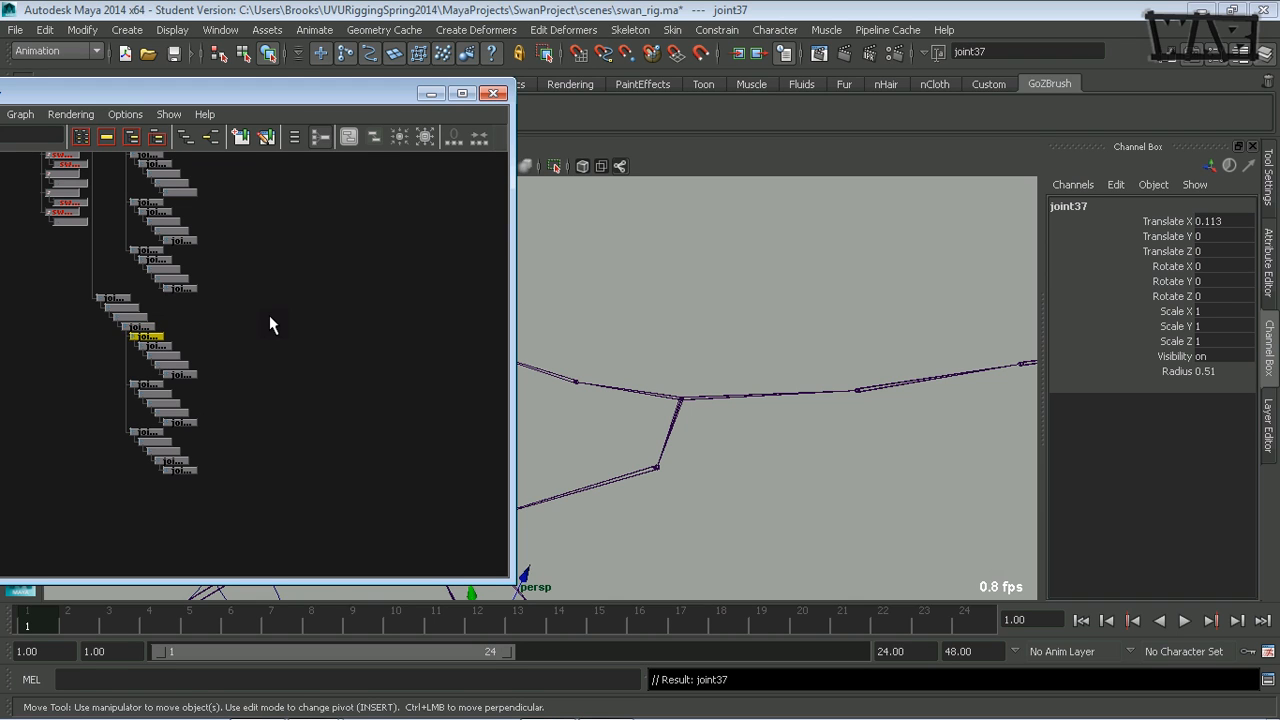
{"action": "key", "text": "Down"}
{"action": "key", "text": "Down"}
{"action": "key", "text": "Down"}
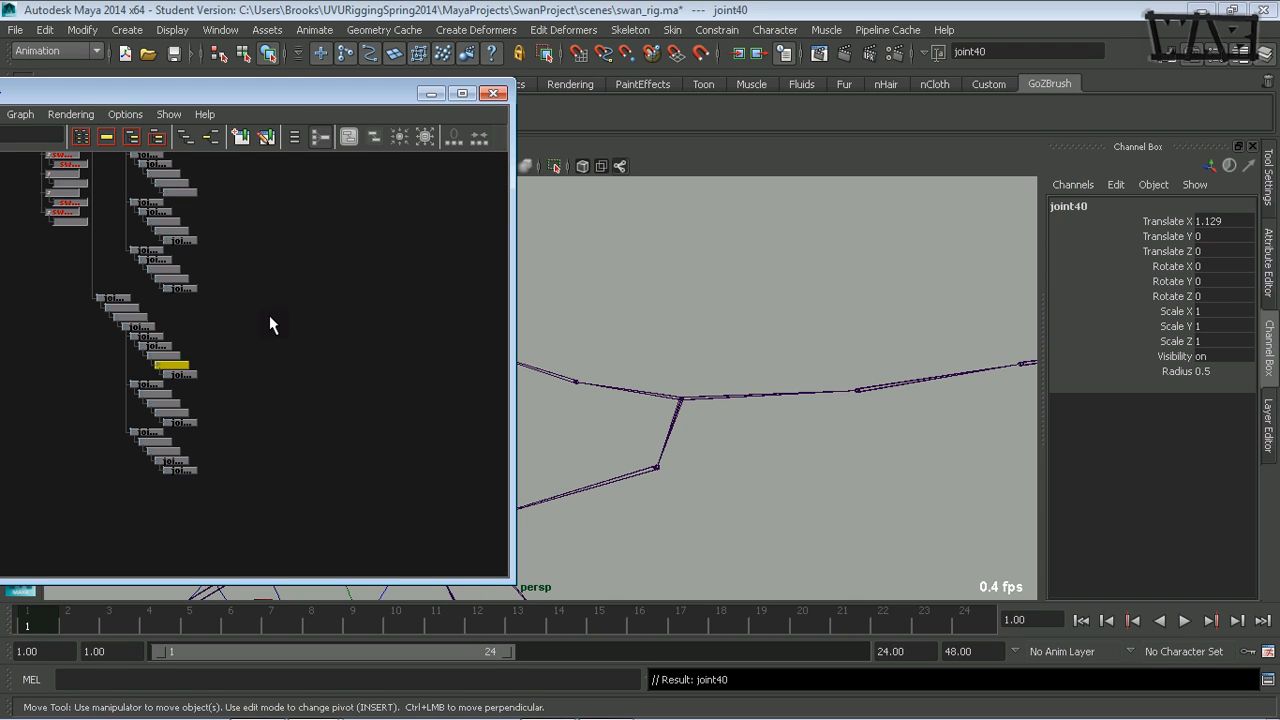
{"action": "key", "text": "Down"}
{"action": "key", "text": "Up"}
{"action": "key", "text": "Up"}
{"action": "key", "text": "Up"}
{"action": "key", "text": "Up"}
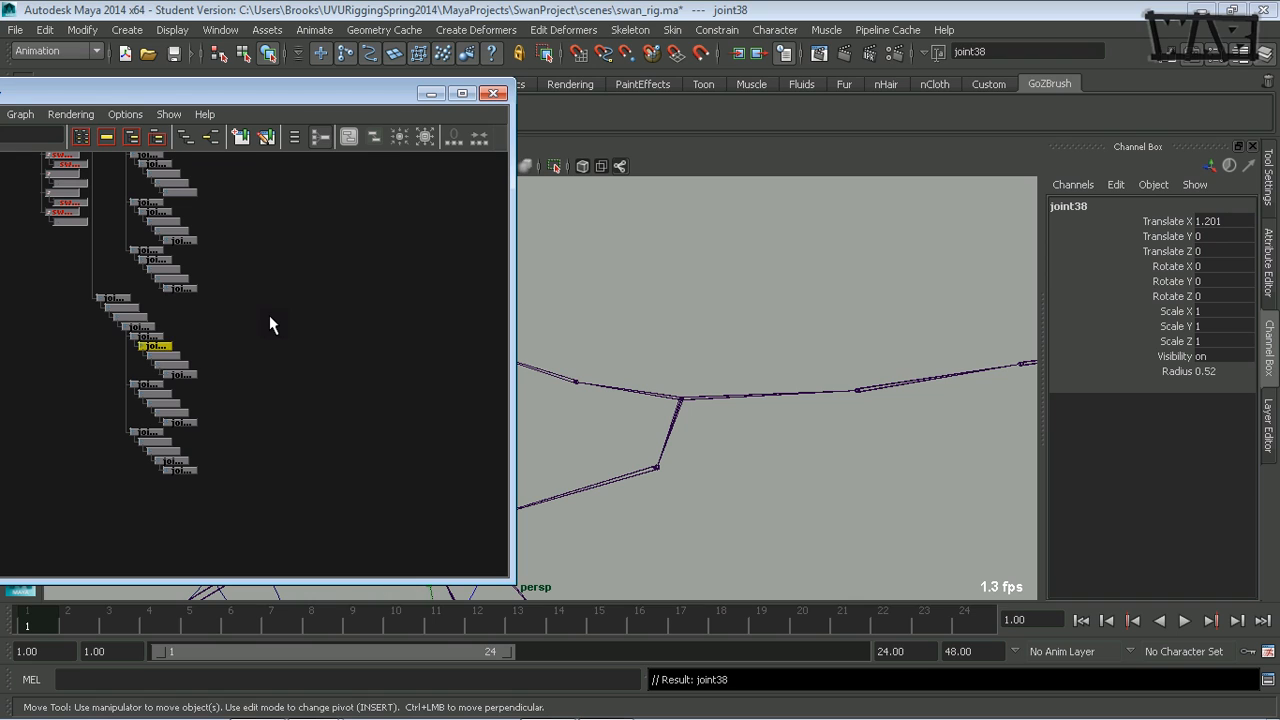
- Check the parent-child order of the second toe chain, starting at joint42
{"action": "key", "text": "Right"}
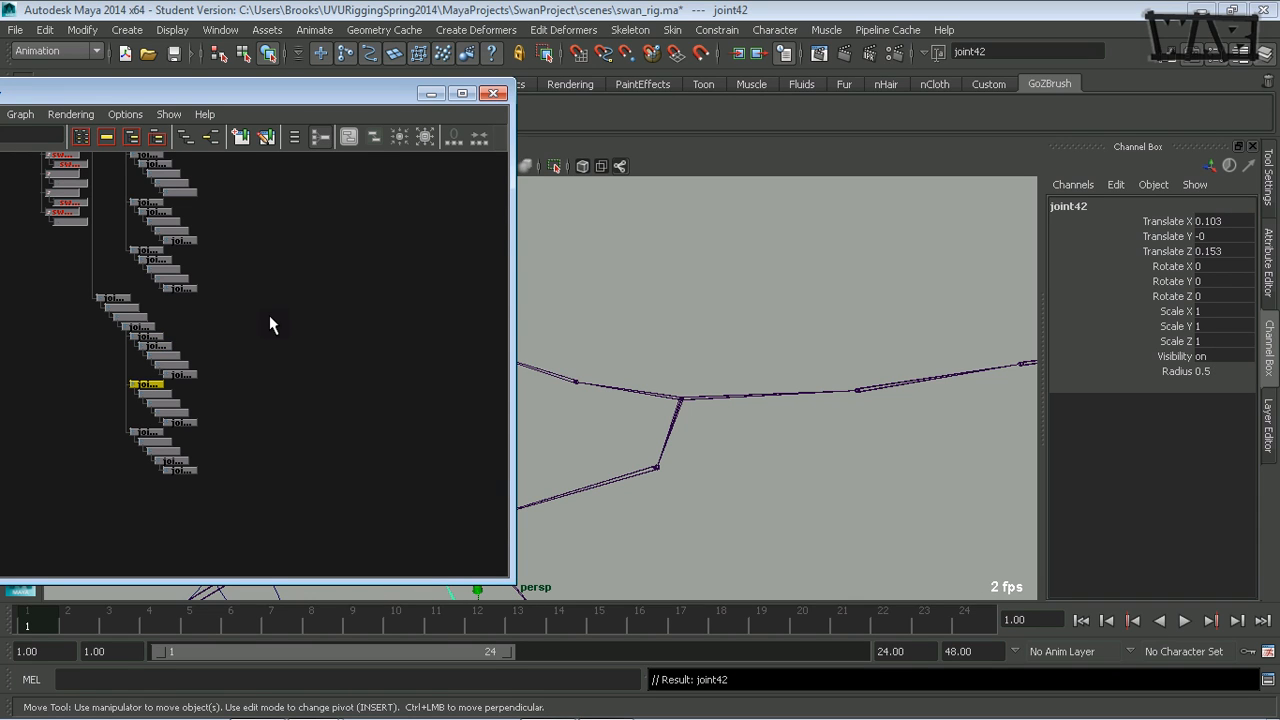
{"action": "key", "text": "Down"}
{"action": "key", "text": "Down"}
{"action": "key", "text": "Down"}
{"action": "key", "text": "Down"}
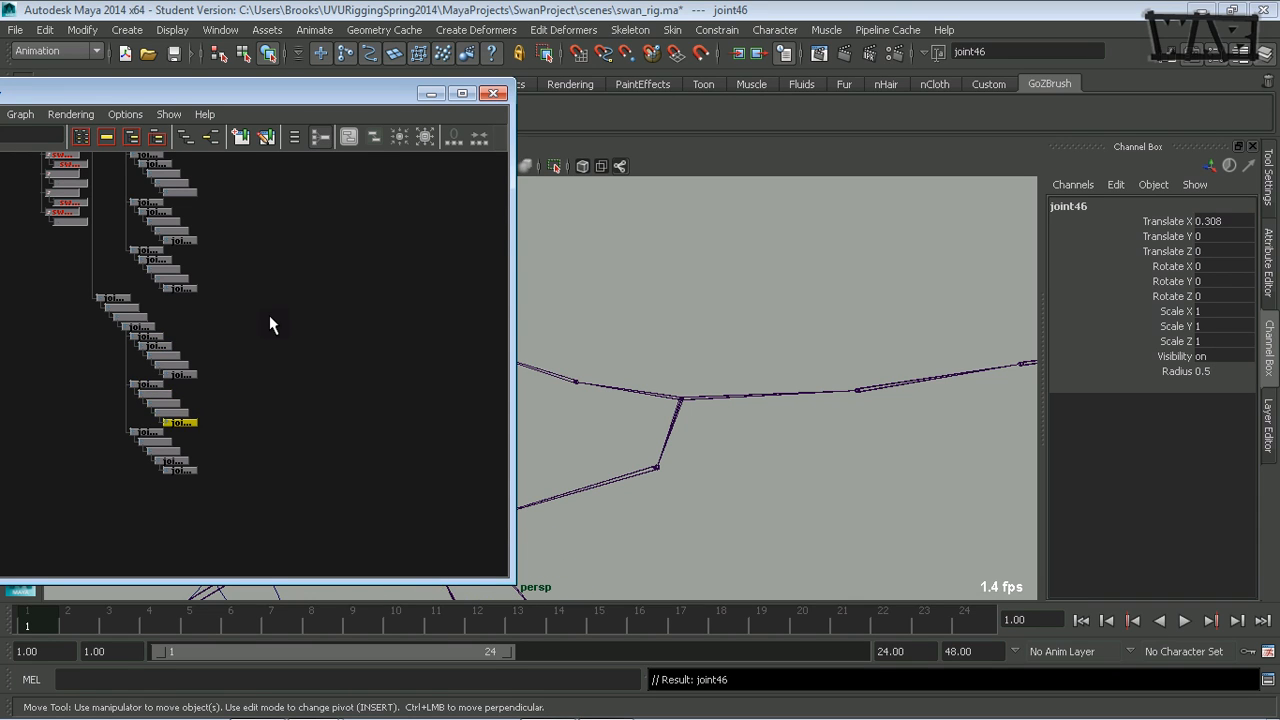
{"action": "key", "text": "Up"}
{"action": "key", "text": "Up"}
{"action": "key", "text": "Up"}
- Check the third toe chain, starting at joint47, and walk back up the hierarchy to joint33
{"action": "key", "text": "Right"}
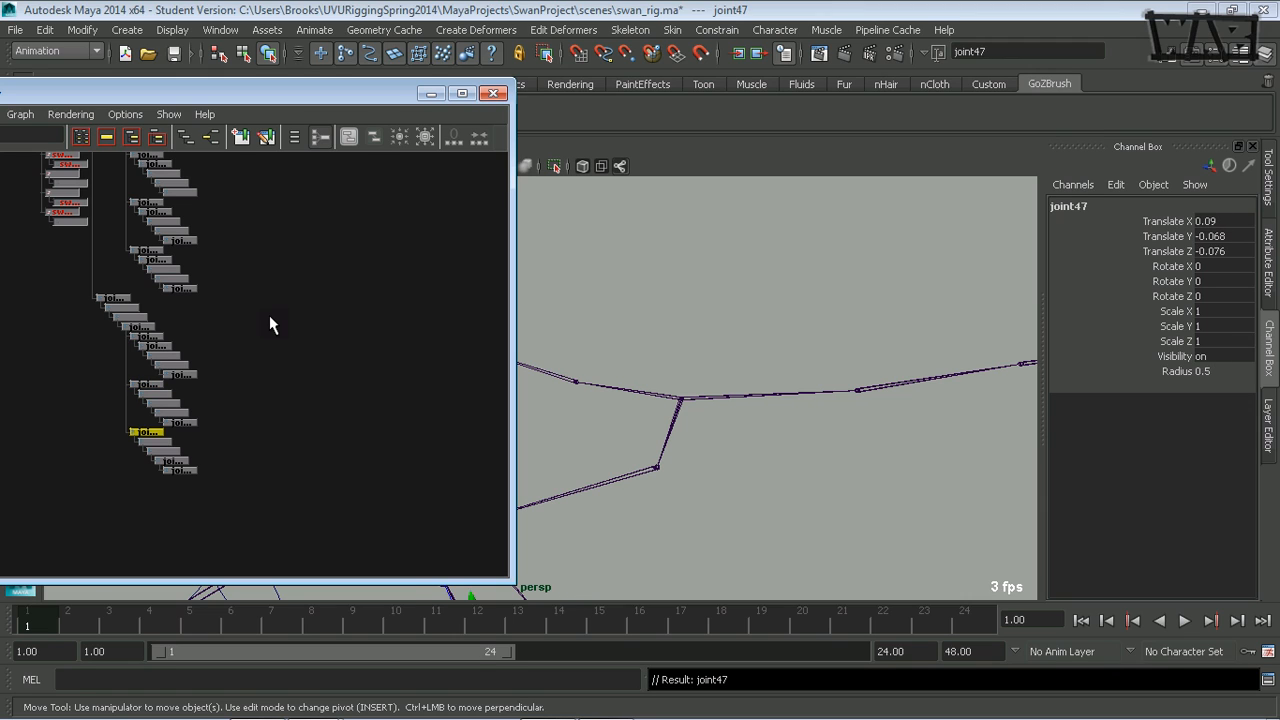
{"action": "key", "text": "Down"}
{"action": "key", "text": "Down"}
{"action": "key", "text": "Down"}
{"action": "key", "text": "Down"}
{"action": "key", "text": "Up"}
{"action": "key", "text": "Up"}
{"action": "key", "text": "Up"}
{"action": "key", "text": "Up"}
{"action": "key", "text": "Up"}
{"action": "key", "text": "Up"}
{"action": "key", "text": "Up"}
{"action": "key", "text": "Up"}
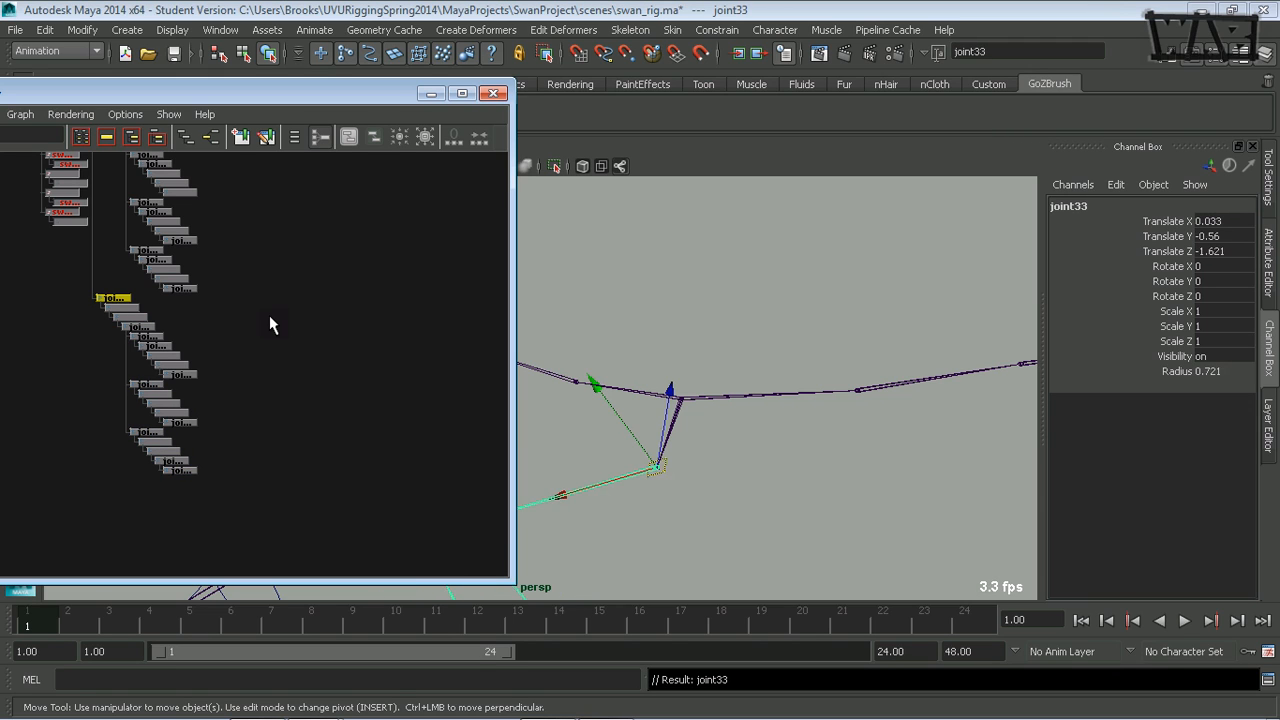
- Delete the old leg chain by removing joint22 and everything beneath it in the Hypergraph
{"action": "middle_click_drag", "start_coordinate": [225, 227], "coordinate": [320, 423], "text": "alt"}
{"action": "right_click_drag", "start_coordinate": [273, 392], "coordinate": [372, 407], "text": "alt"}
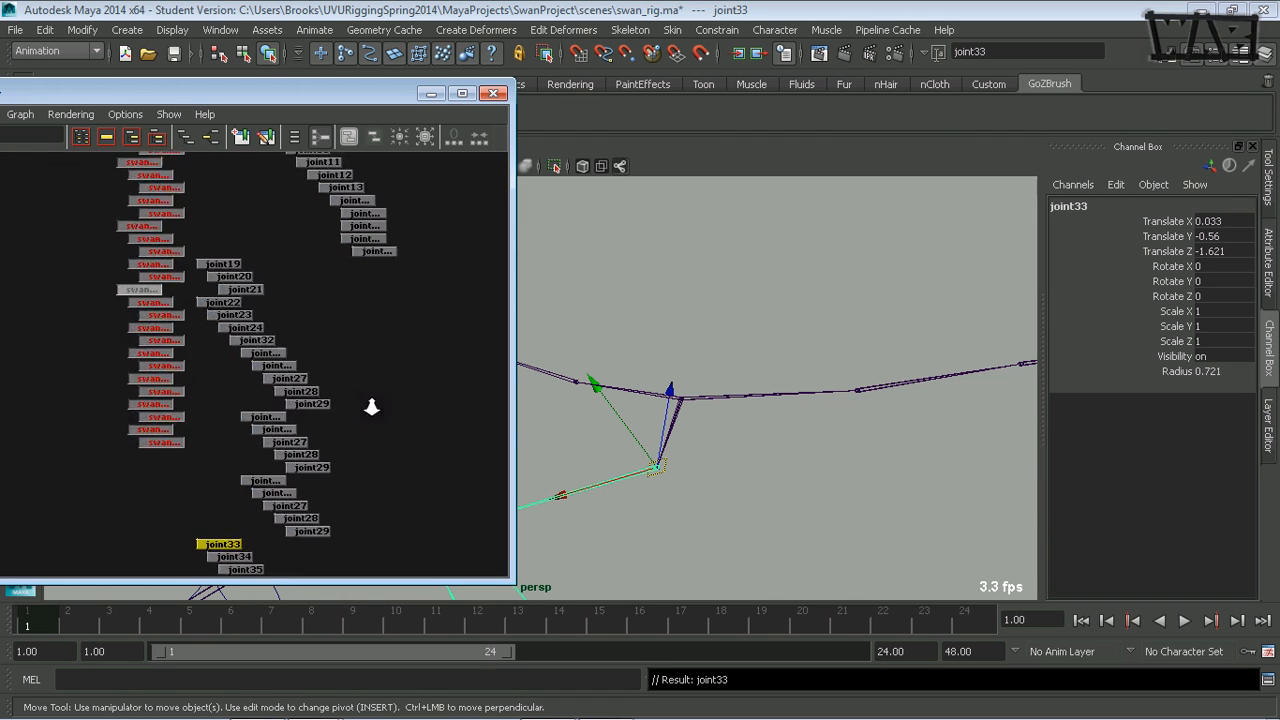
{"action": "left_click", "coordinate": [226, 301]}
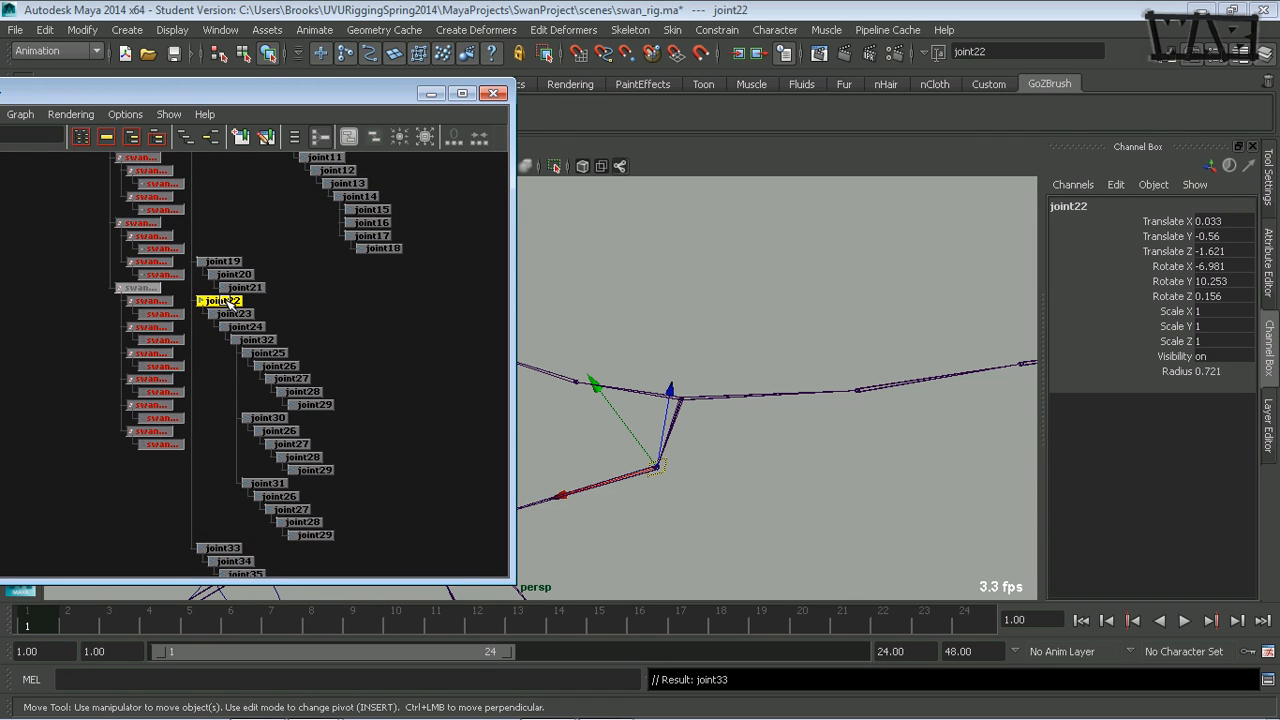
{"action": "key", "text": "Delete"}
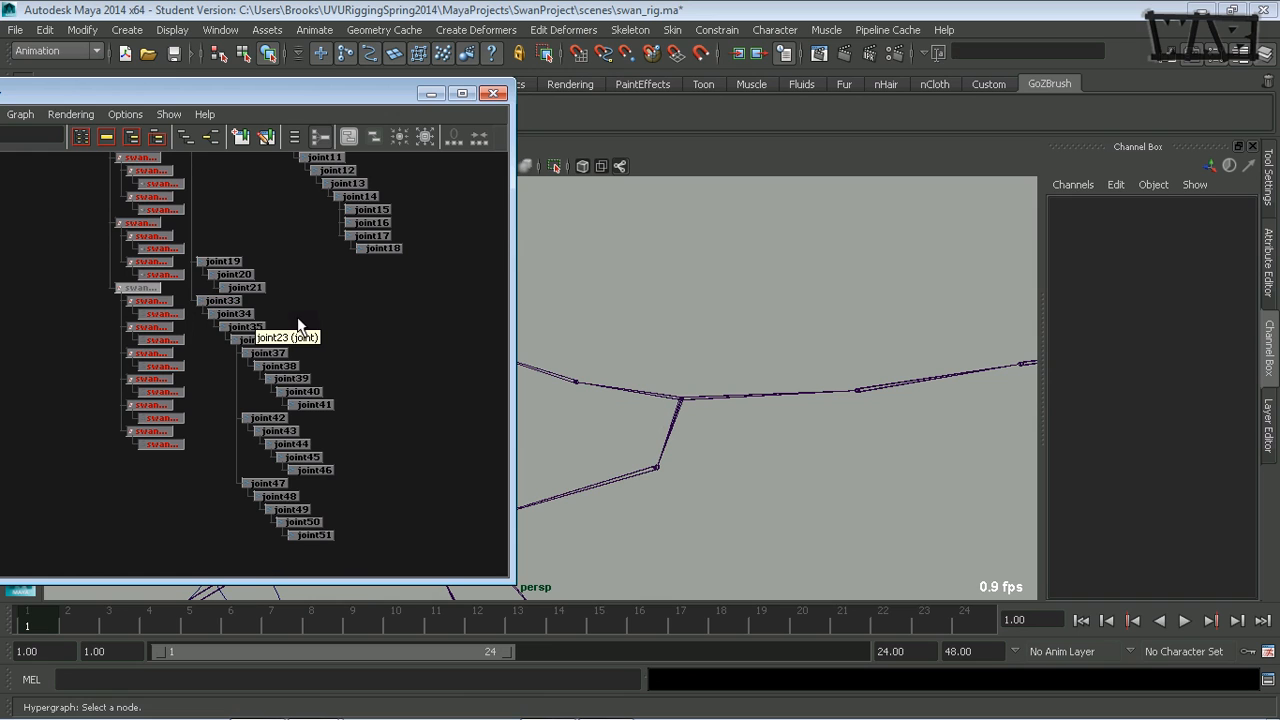
- Inspect the remaining skeleton from the new leg up the neck to the head joints
{"action": "right_click_drag", "start_coordinate": [832, 403], "coordinate": [648, 398], "text": "alt"}
{"action": "middle_click_drag", "start_coordinate": [648, 398], "coordinate": [838, 414], "text": "alt"}
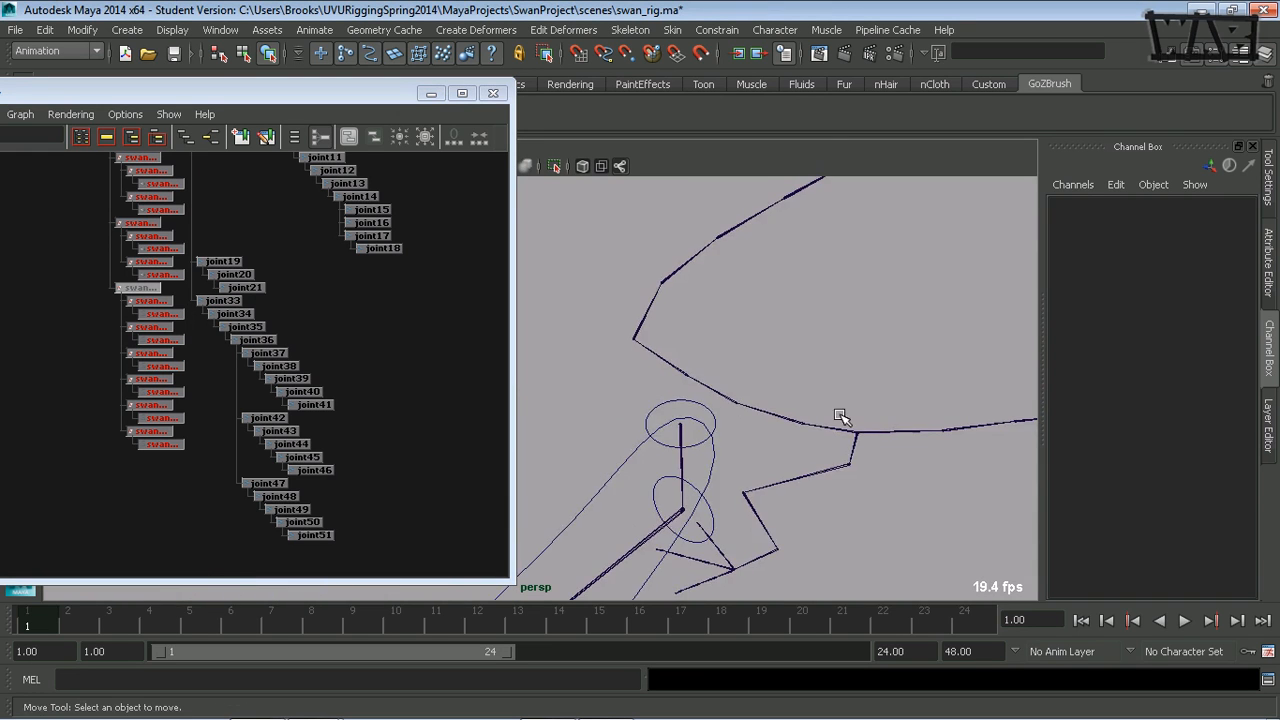
{"action": "middle_click_drag", "start_coordinate": [752, 385], "coordinate": [625, 545], "text": "alt"}
{"action": "middle_click_drag", "start_coordinate": [704, 468], "coordinate": [705, 343], "text": "alt"}
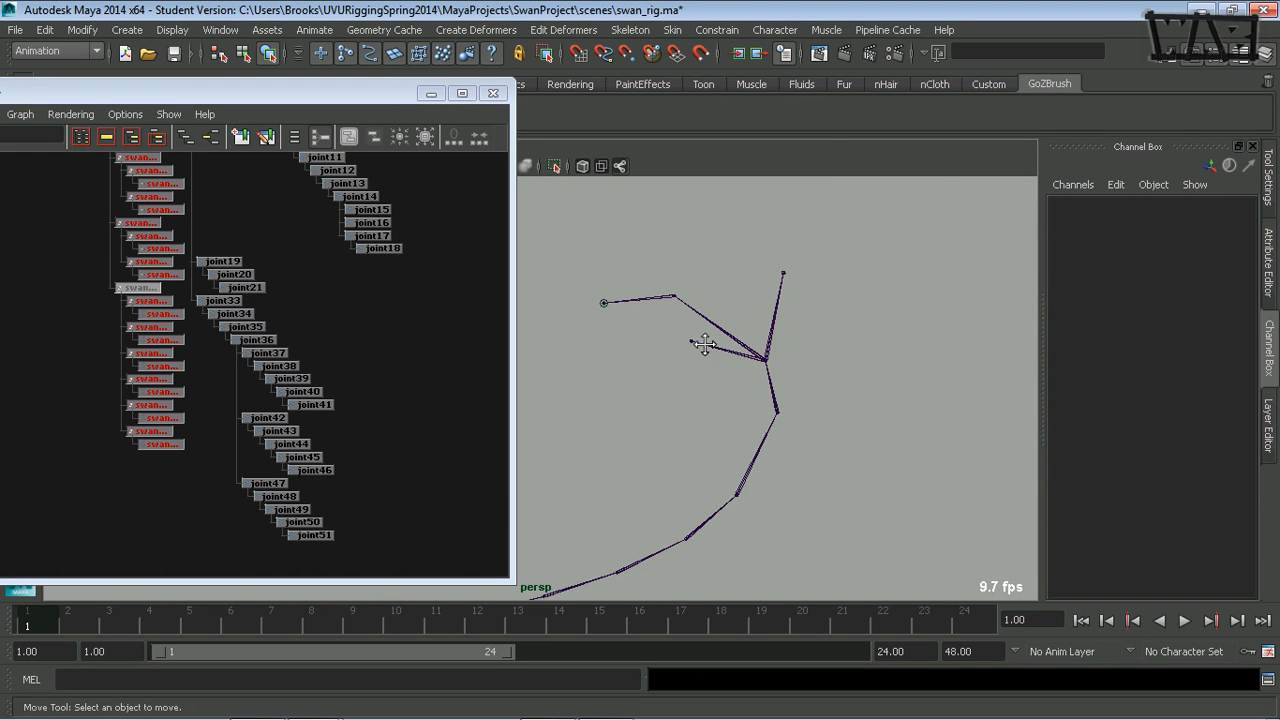
- Check the head branches at the top of the neck by selecting joint17, joint14 and joint16, and review the whole skeleton
{"action": "left_click", "coordinate": [668, 299]}
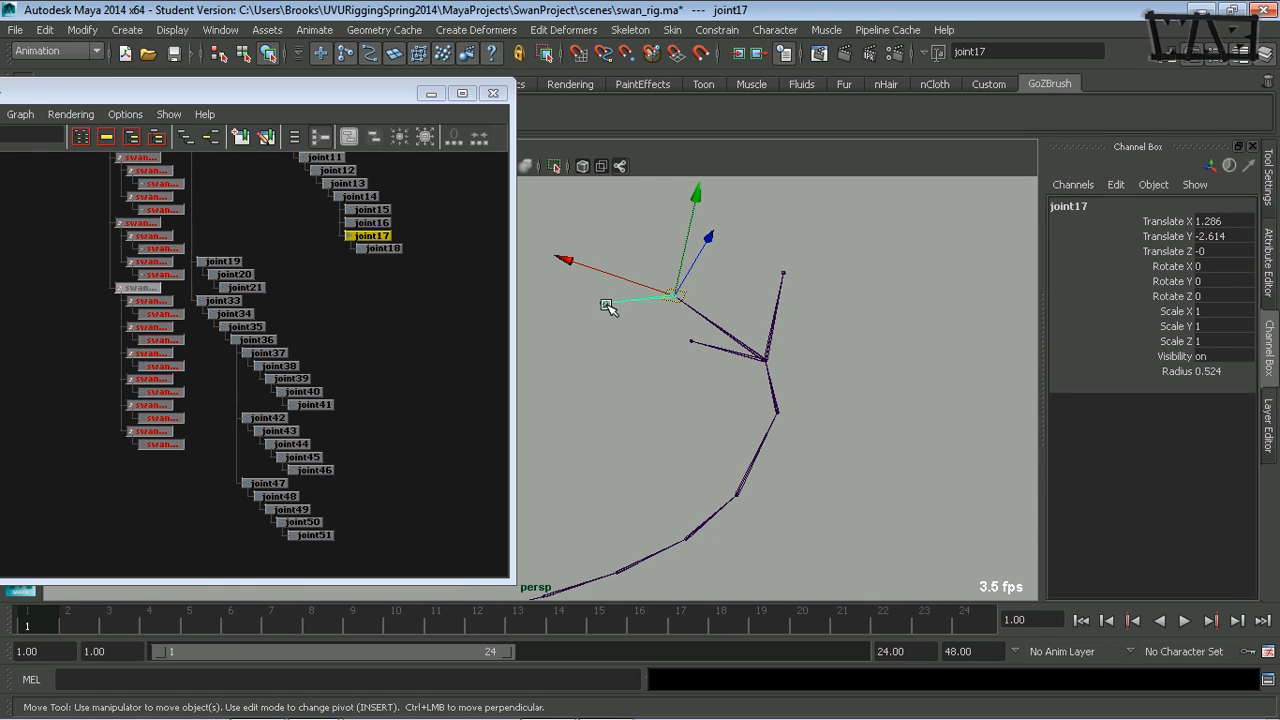
{"action": "left_click_drag", "start_coordinate": [614, 360], "coordinate": [706, 377], "text": "alt"}
{"action": "middle_click_drag", "start_coordinate": [706, 377], "coordinate": [663, 354], "text": "alt"}
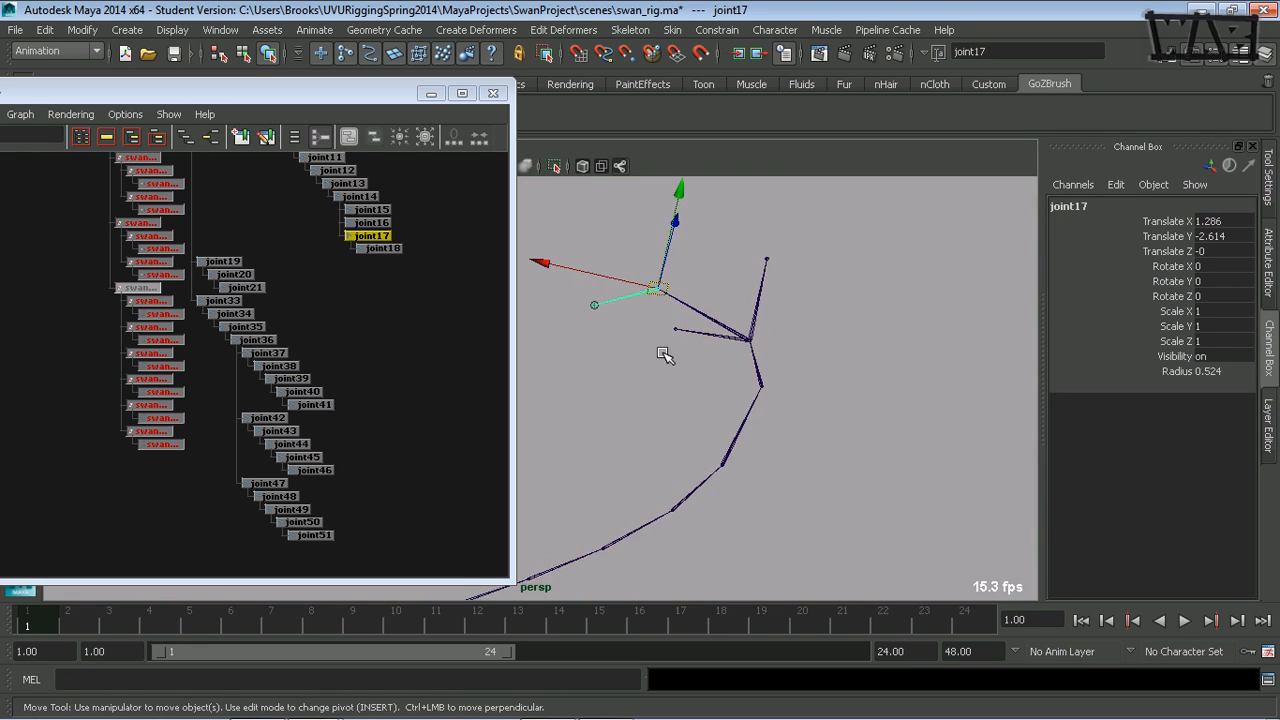
{"action": "left_click", "coordinate": [711, 335]}
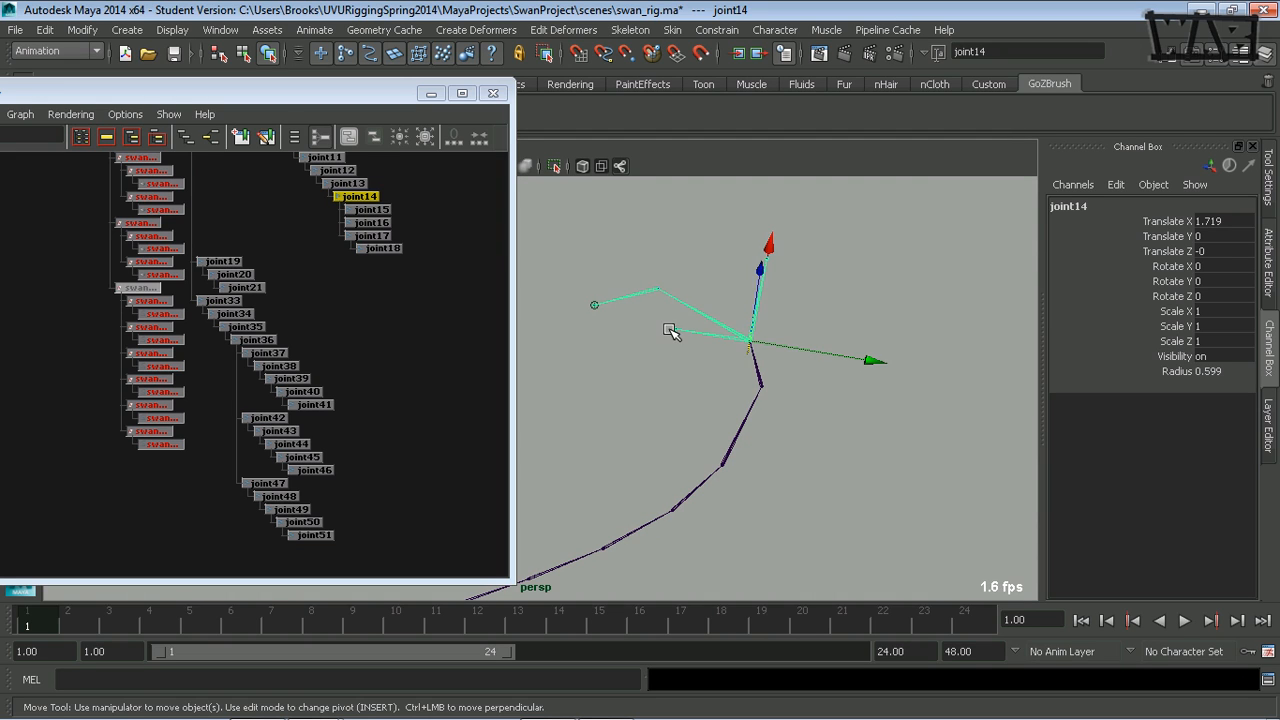
{"action": "left_click", "coordinate": [665, 349]}
{"action": "left_click", "coordinate": [676, 328]}
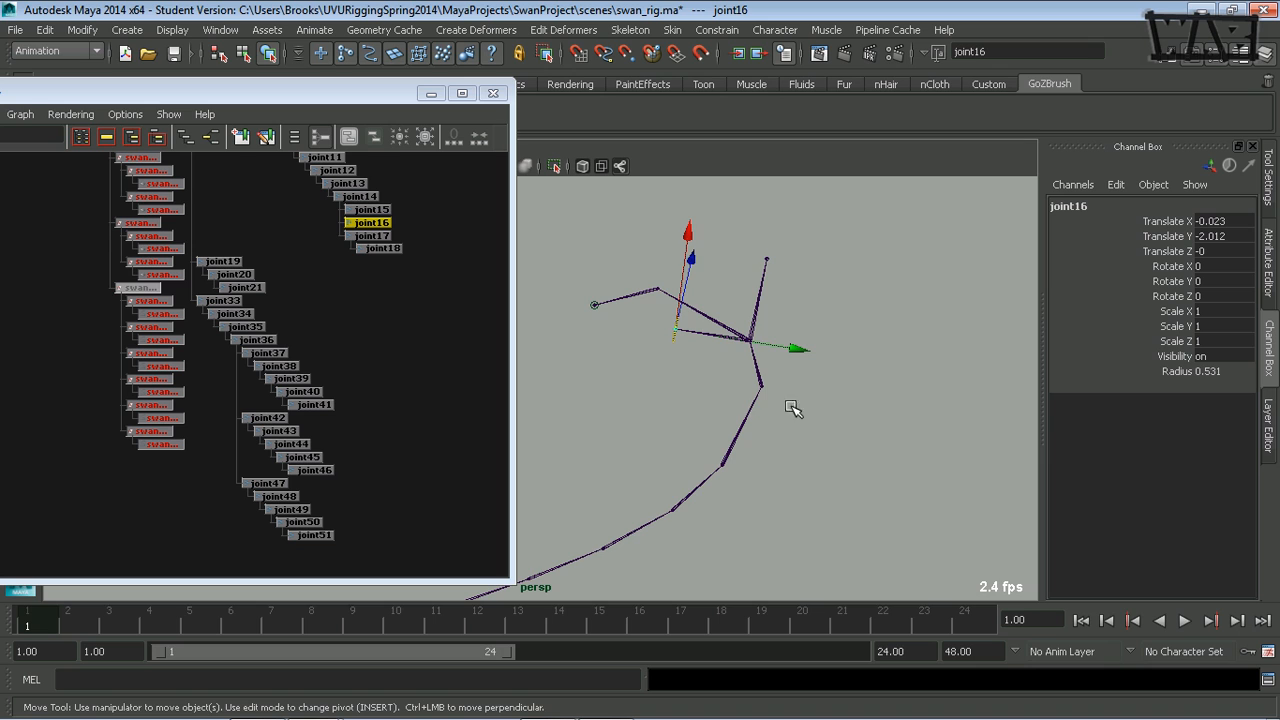
{"action": "middle_click_drag", "start_coordinate": [864, 426], "coordinate": [720, 431], "text": "alt"}
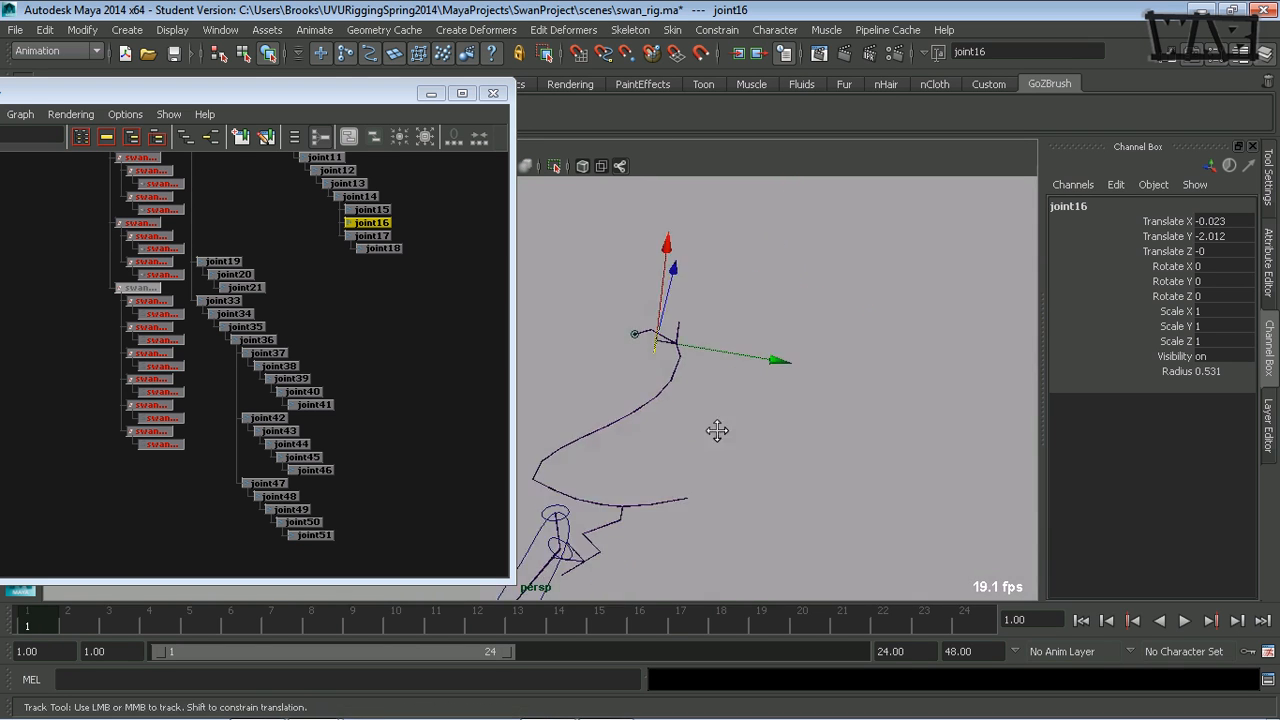
{"action": "mouse_move", "coordinate": [720, 431]}
{"action": "left_mouse_down", "text": "alt"}
{"action": "mouse_move", "coordinate": [700, 430]}
{"action": "mouse_move", "coordinate": [729, 449]}
{"action": "mouse_move", "coordinate": [712, 435]}
{"action": "left_mouse_up", "text": "alt"}
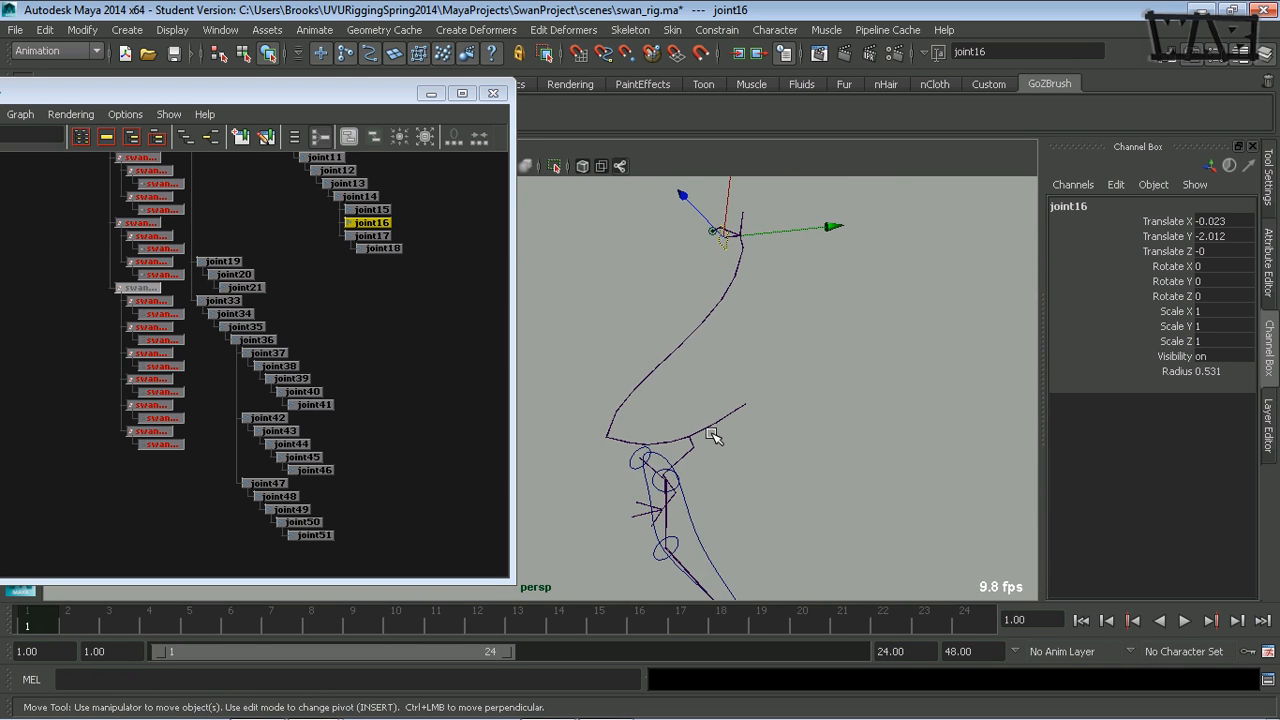